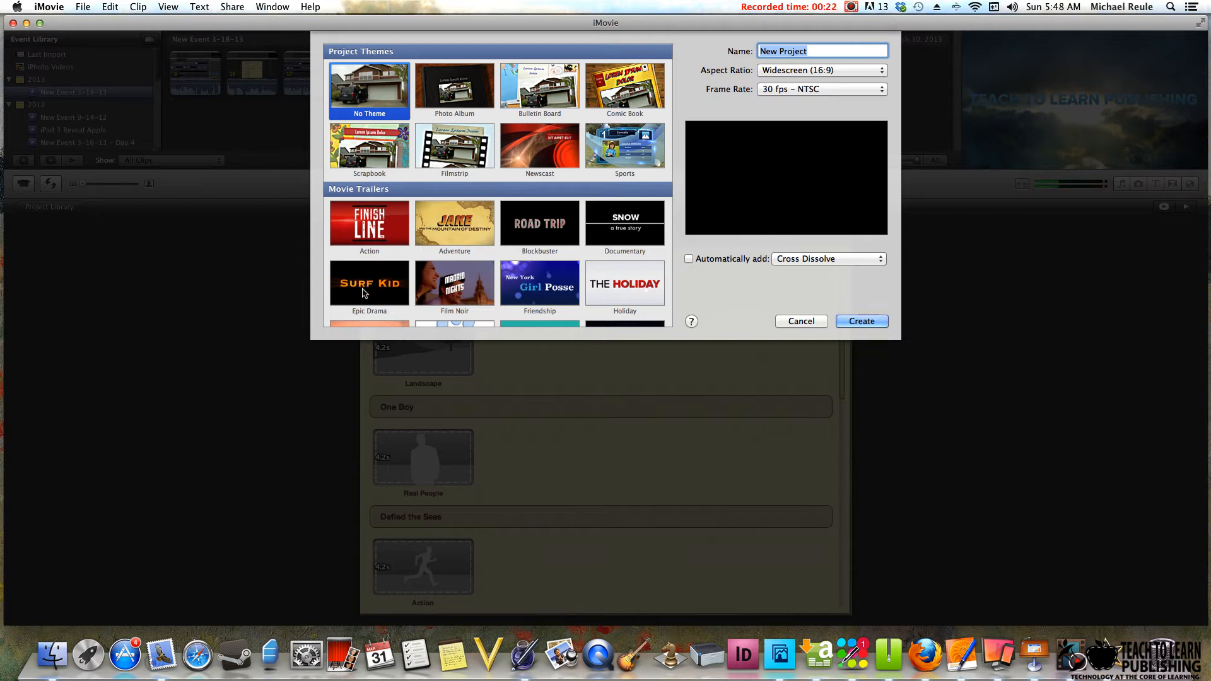
# Create a new movie trailer project based on the Epic Drama template
pyautogui.click(364, 293)
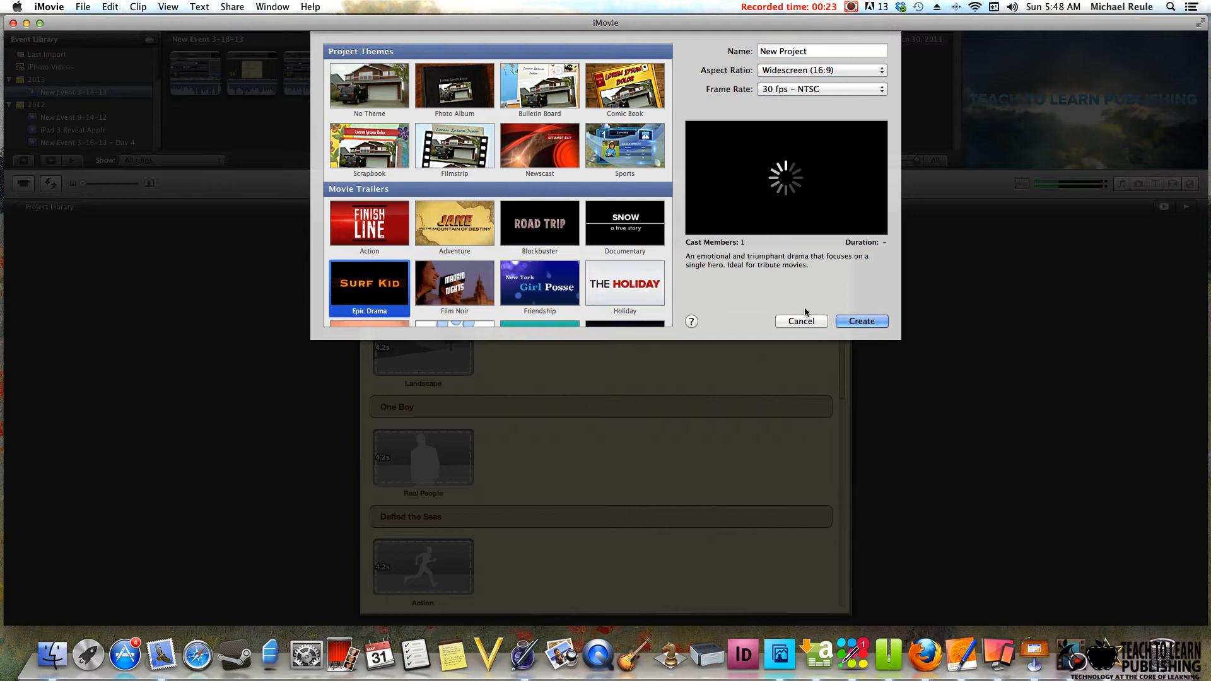
pyautogui.click(852, 322)
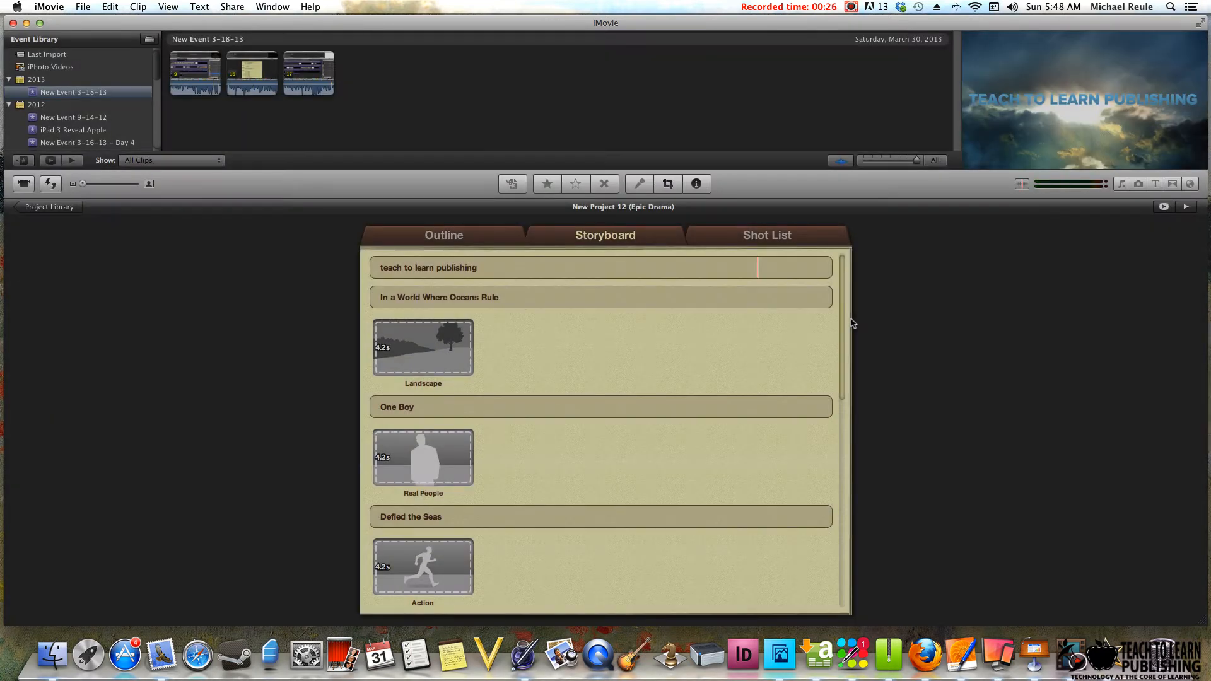
# Look through the new trailer's outline fields, including the credits, and its storyboard captions and shot placeholders
pyautogui.scroll(-2, 841, 315)
pyautogui.scroll(2, 843, 309)
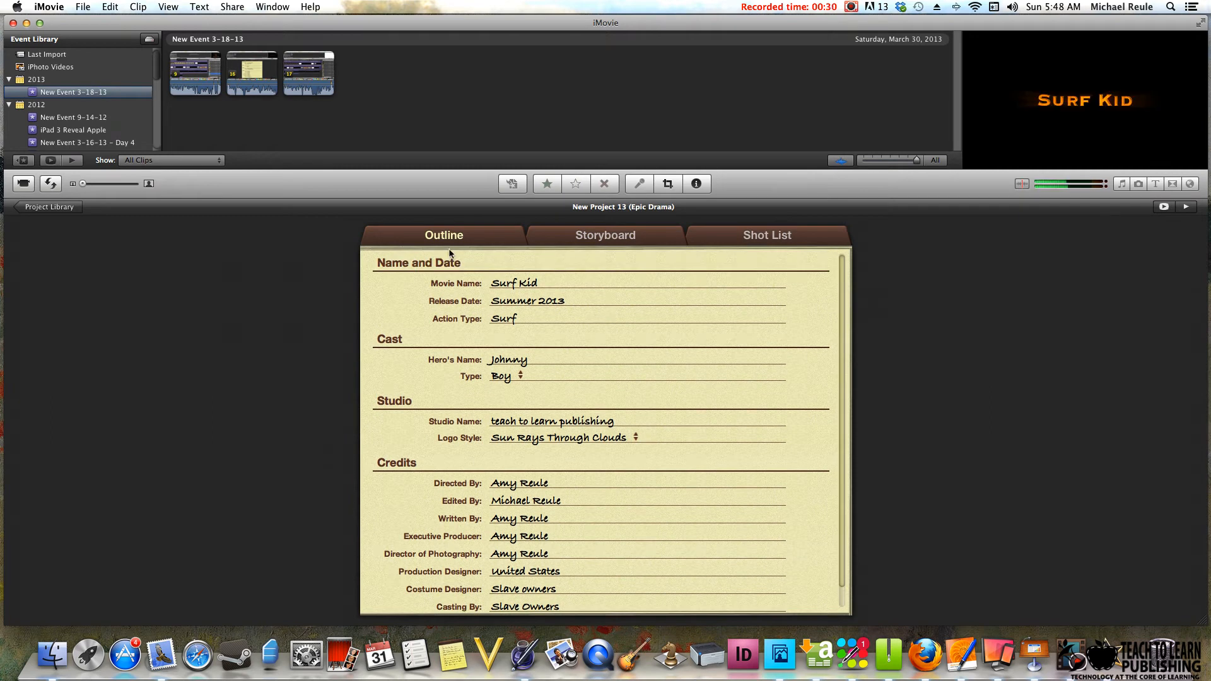
pyautogui.click(605, 237)
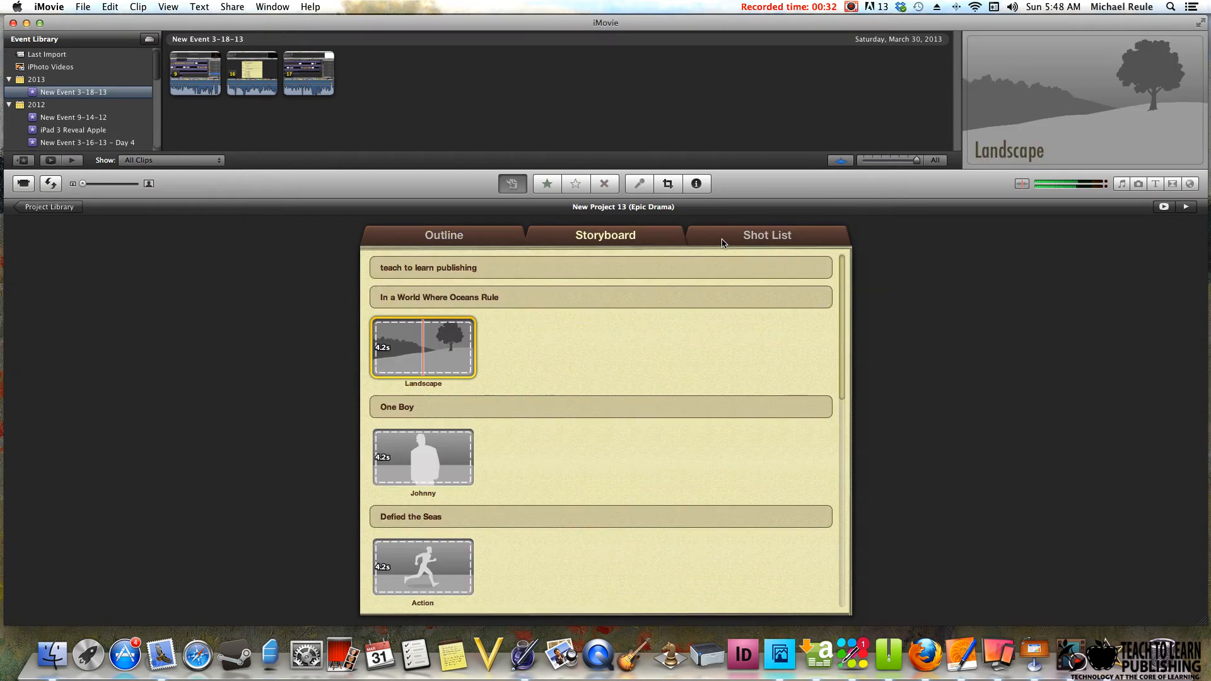
pyautogui.click(725, 243)
pyautogui.click(476, 241)
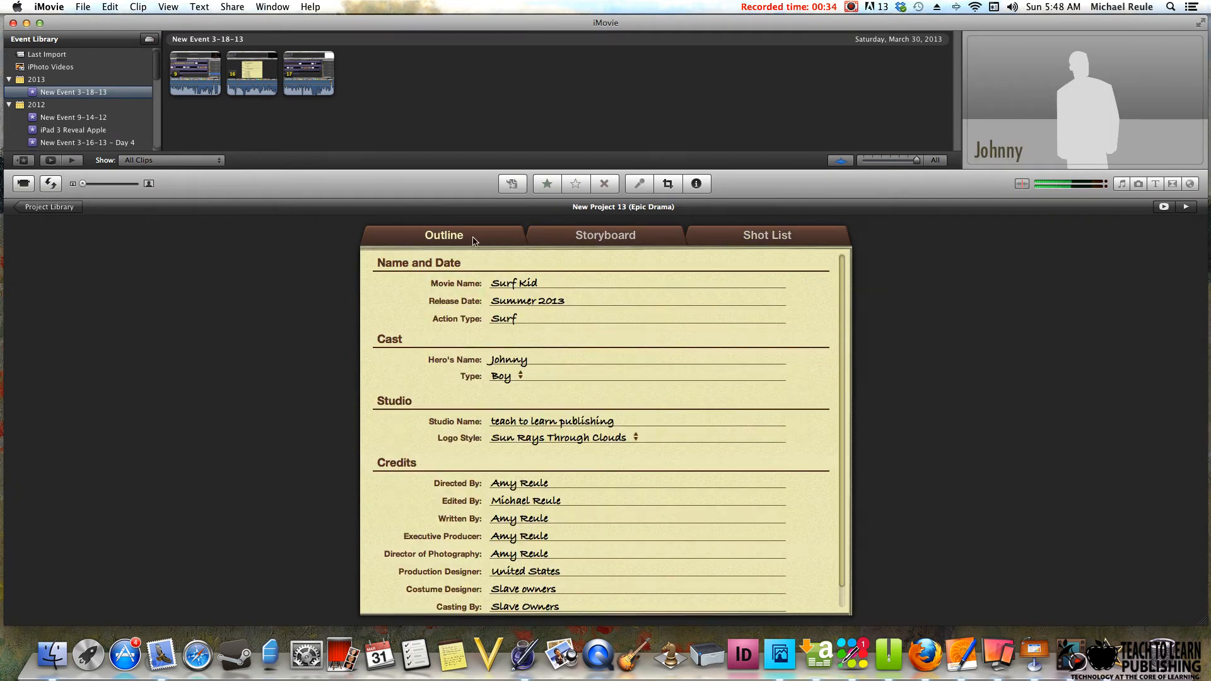
pyautogui.scroll(-2, 846, 285)
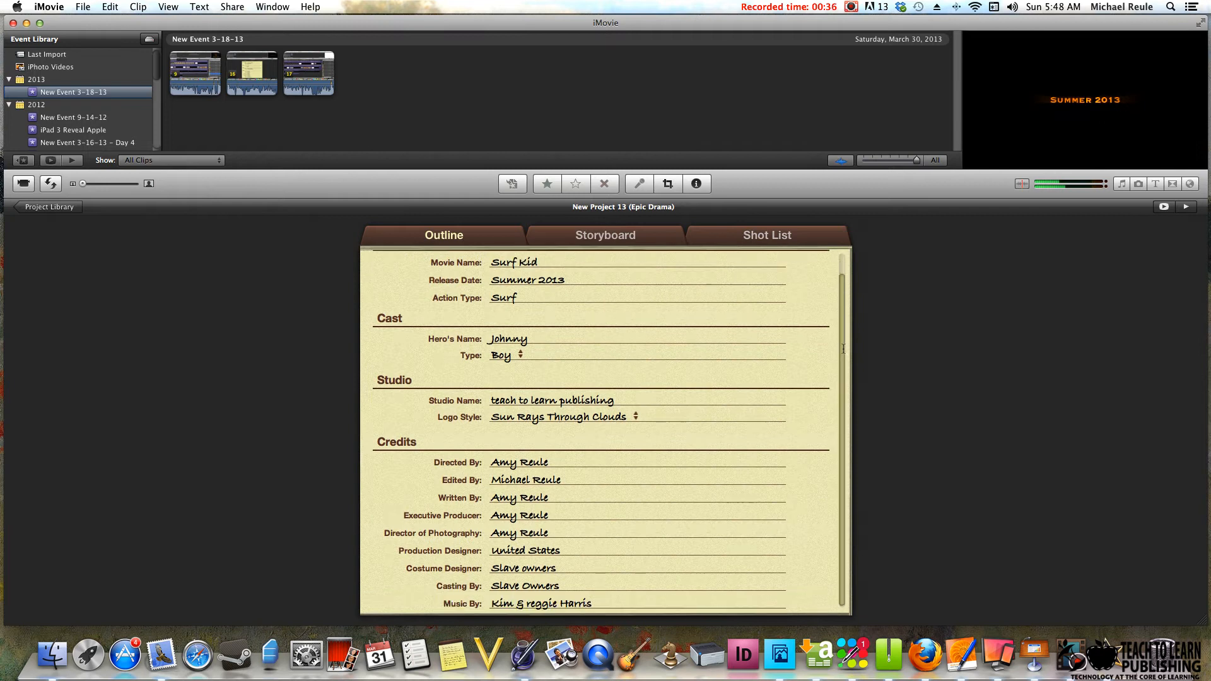
pyautogui.click(653, 232)
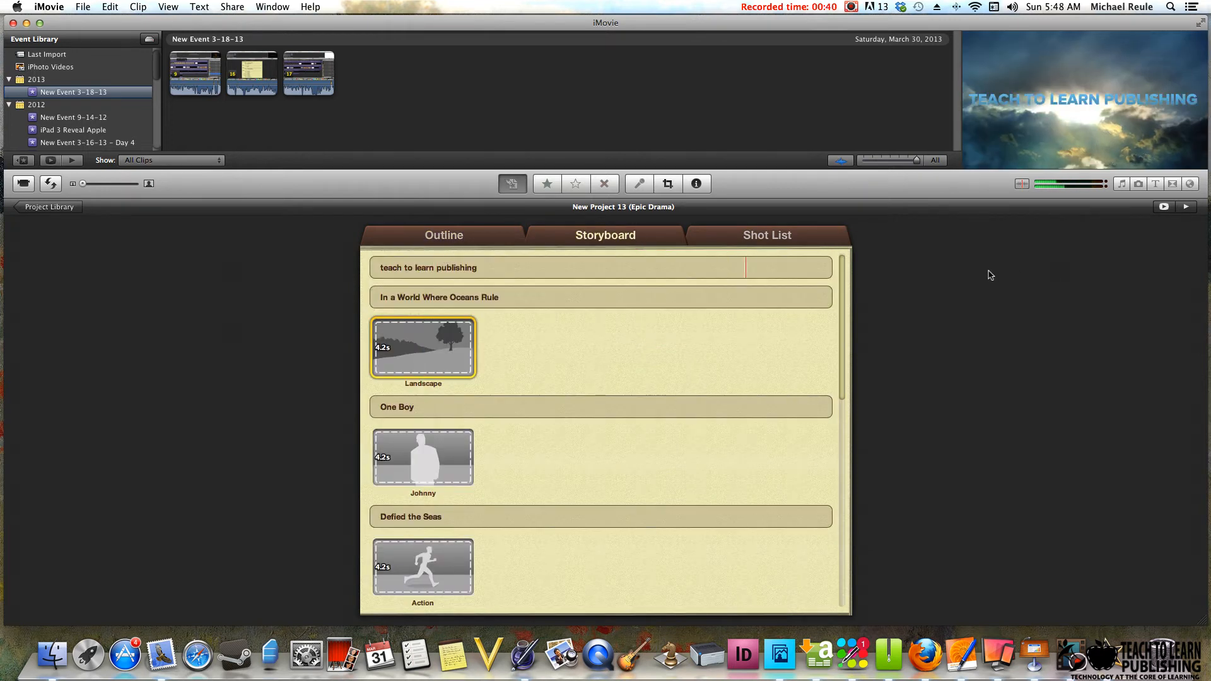
pyautogui.moveTo(845, 275)
pyautogui.mouseDown()
pyautogui.moveTo(837, 406)
pyautogui.moveTo(853, 260)
pyautogui.moveTo(842, 498)
pyautogui.moveTo(842, 251)
pyautogui.mouseUp()
pyautogui.scroll(1, 852, 266)
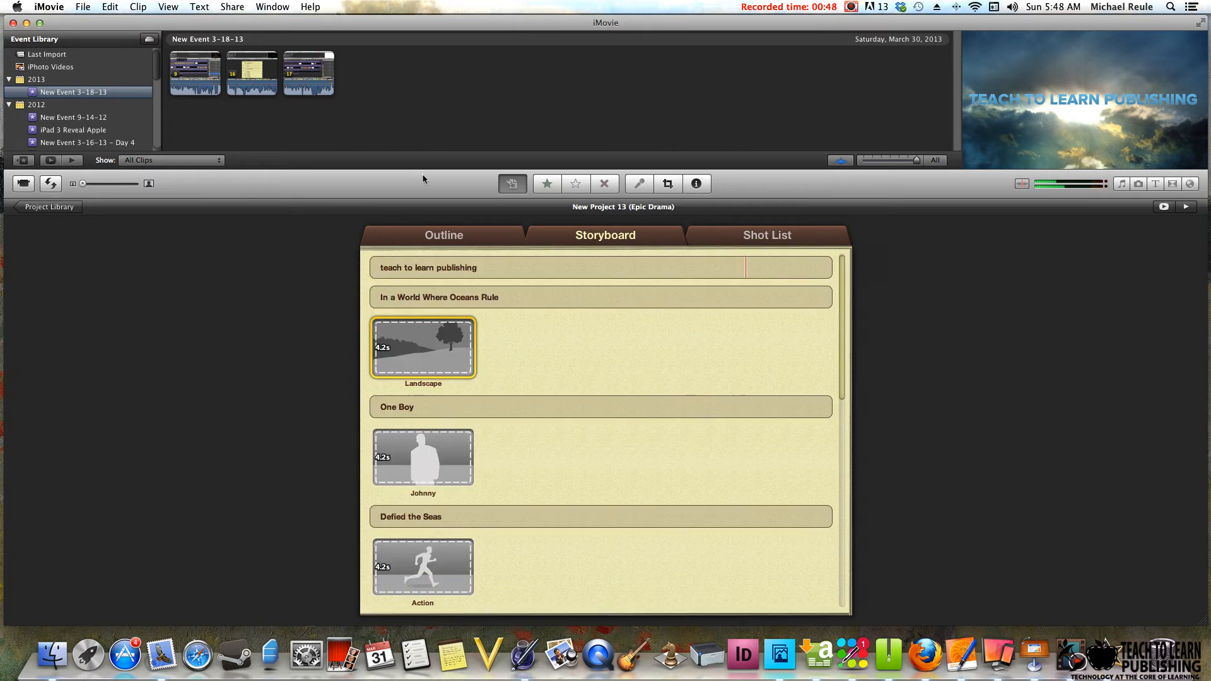
# Set the movie name in the trailer outline to "The underground railroad"
pyautogui.click(429, 237)
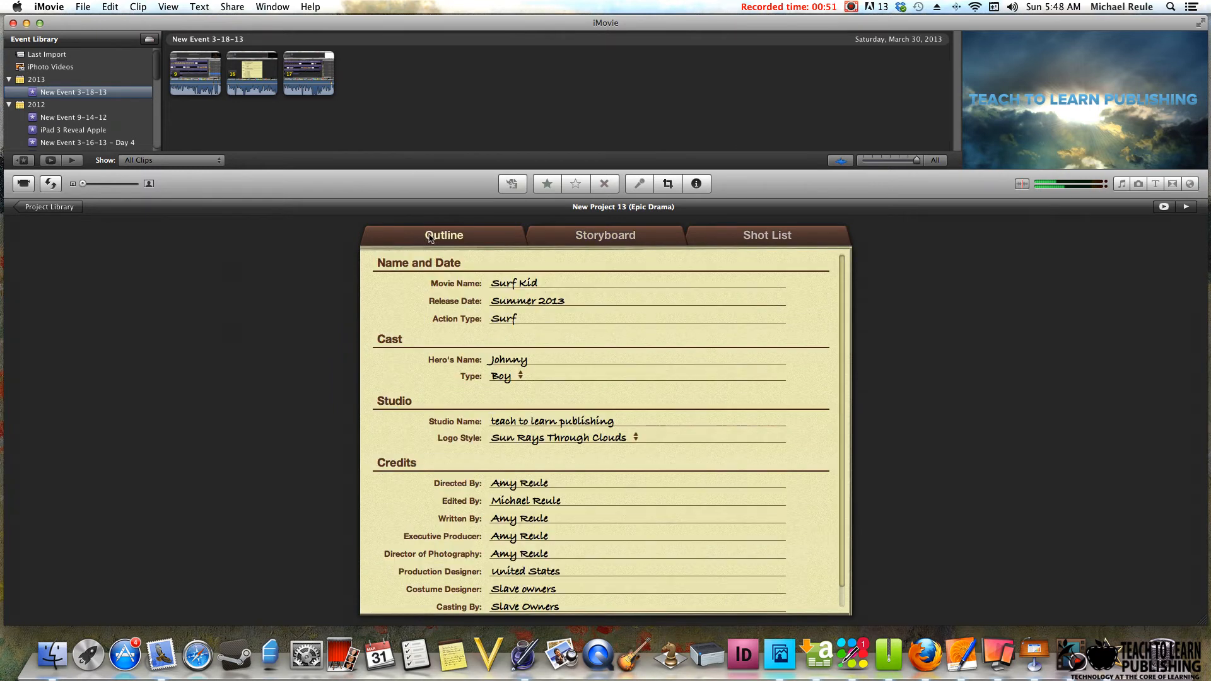
pyautogui.click(557, 286)
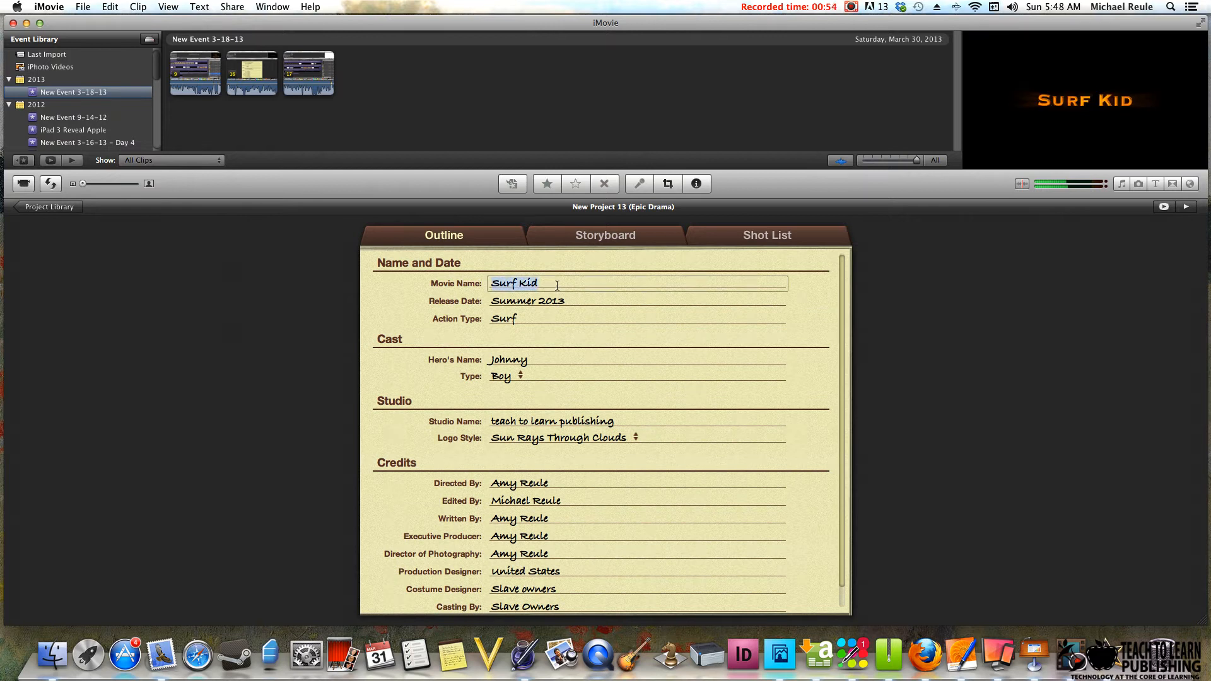
pyautogui.write('The')
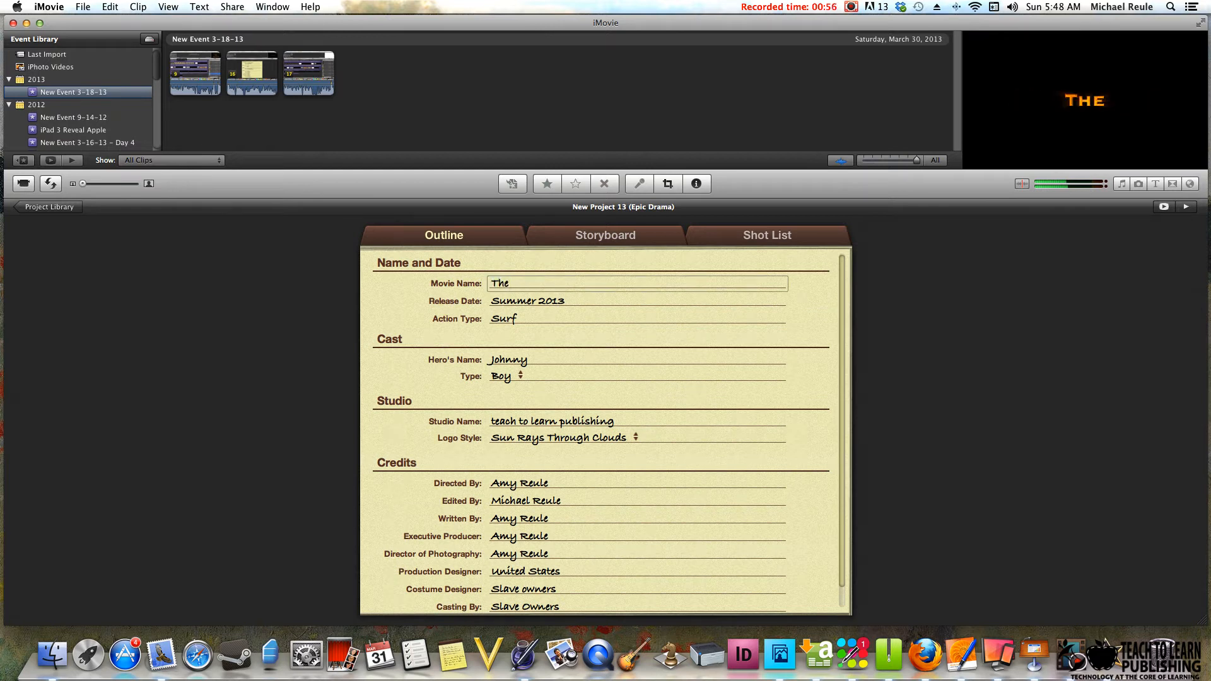
pyautogui.write(' underground railroad')
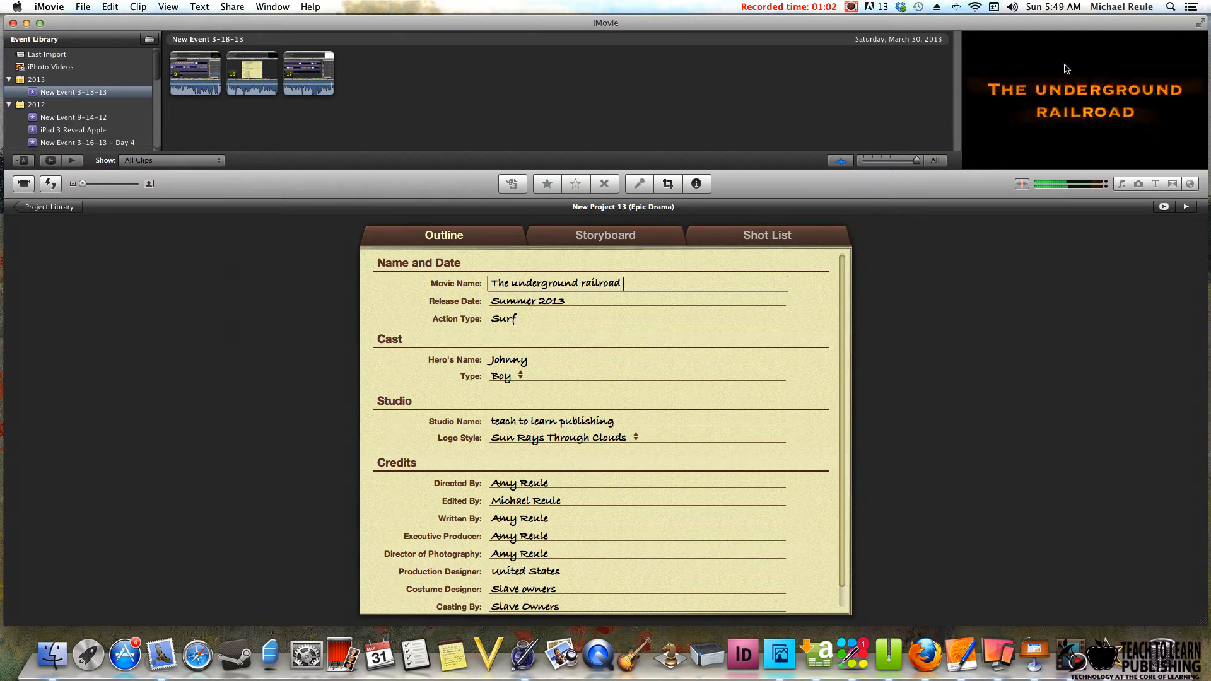
# Replace the release date in the trailer outline with "Discover american history"
pyautogui.click(605, 313)
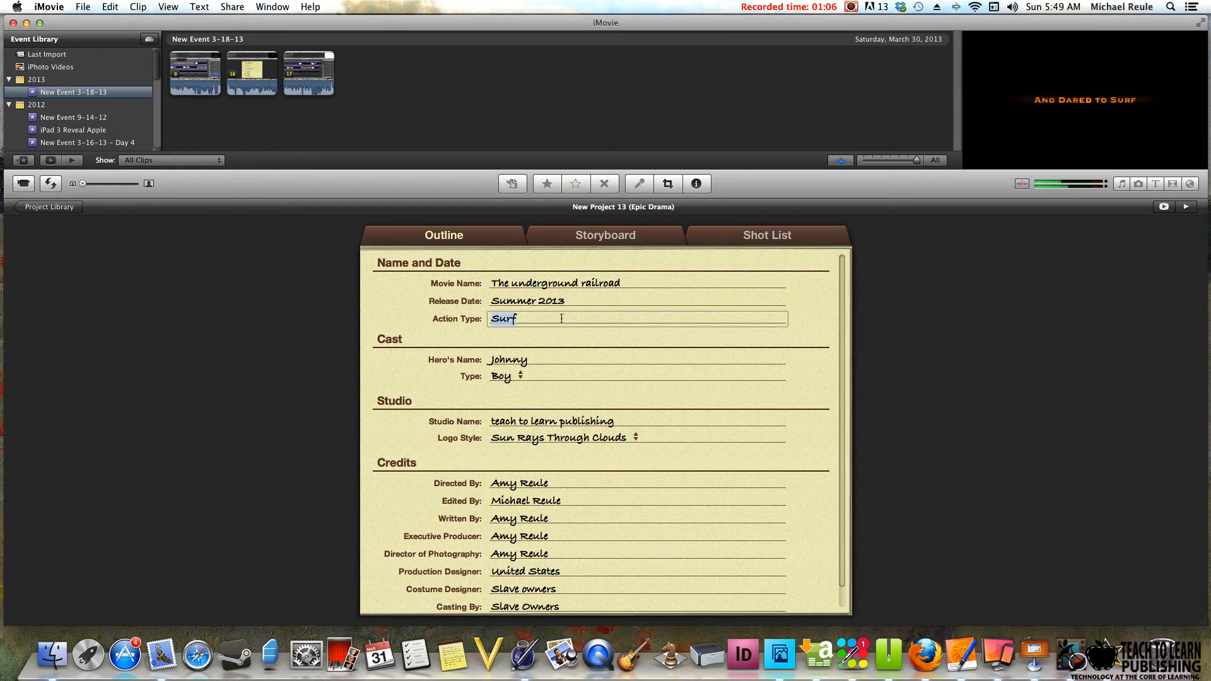
pyautogui.click(576, 301)
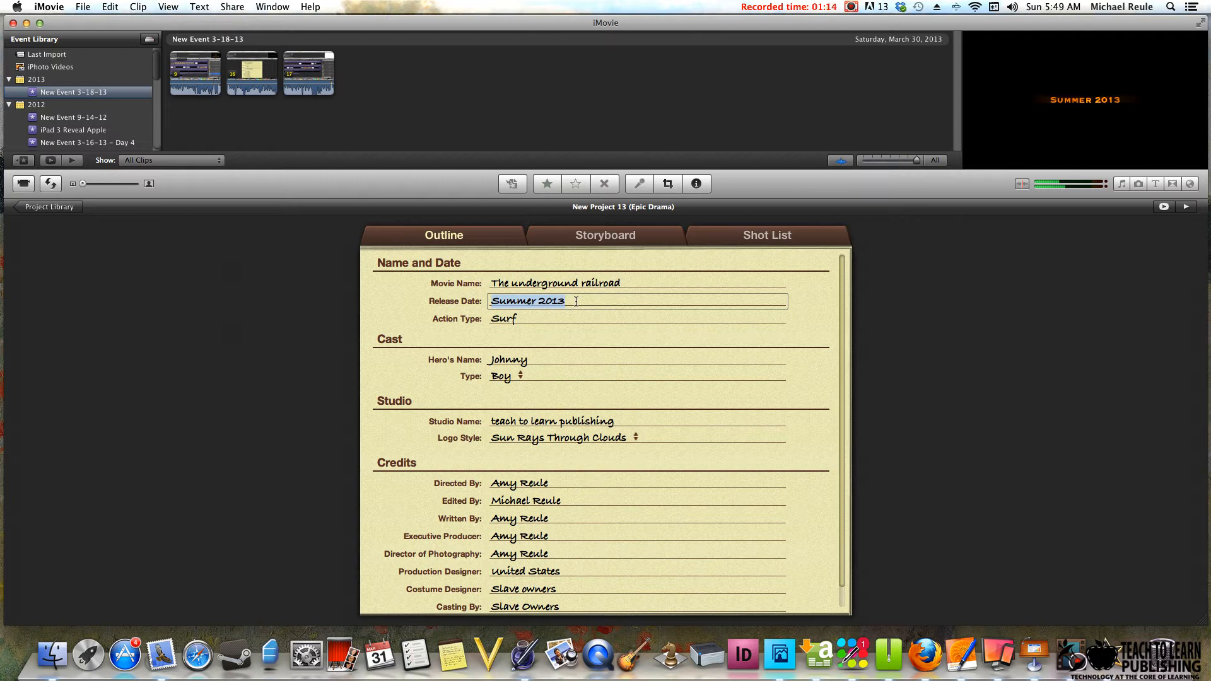
pyautogui.write('Disco')
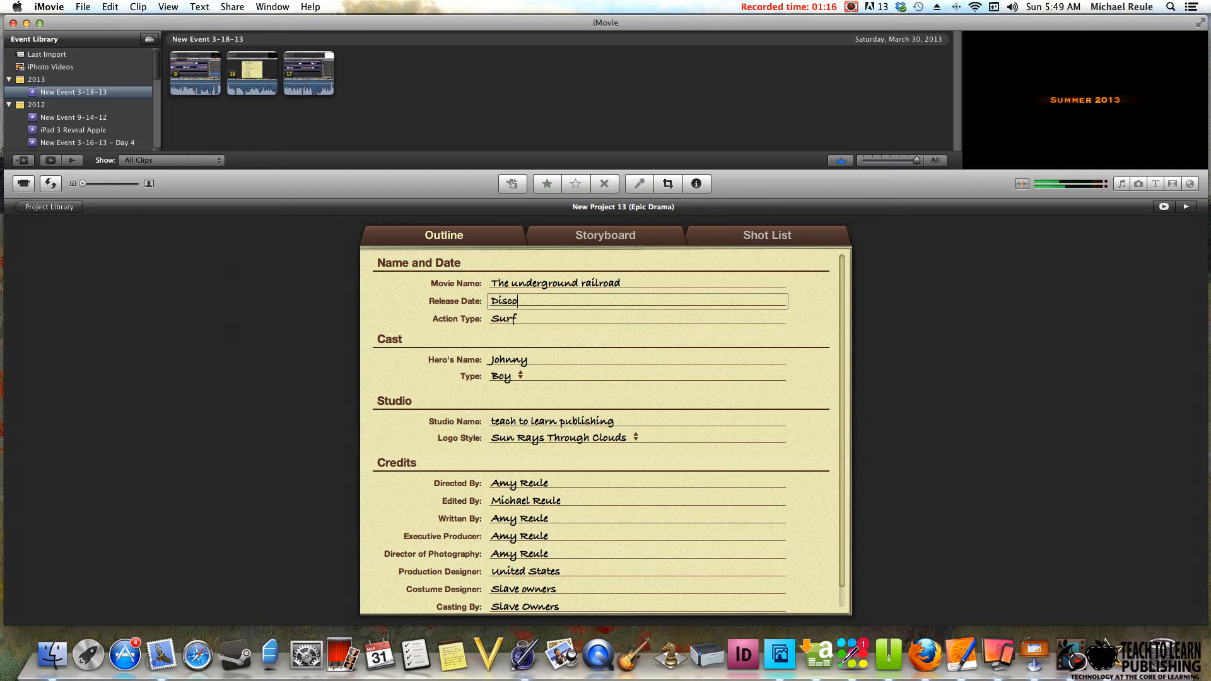
pyautogui.write('ver american history')
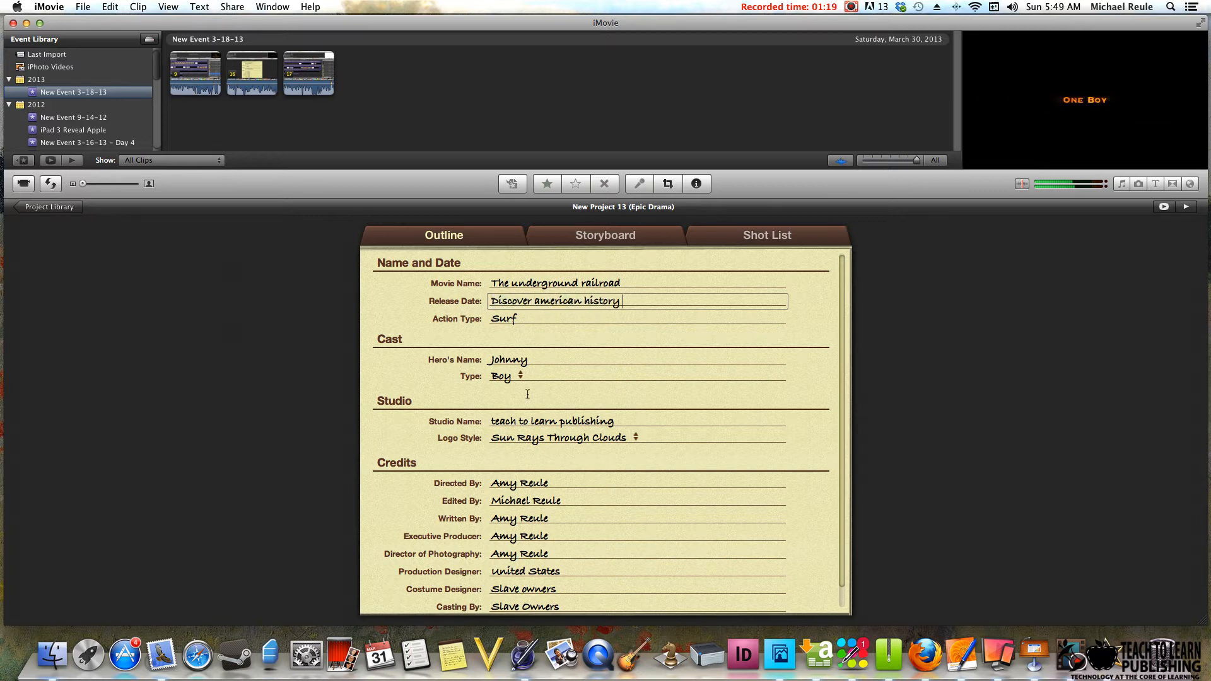
# Set the hero's name in the cast section to "Real People" and check the available cast types
pyautogui.click(662, 351)
pyautogui.click(550, 359)
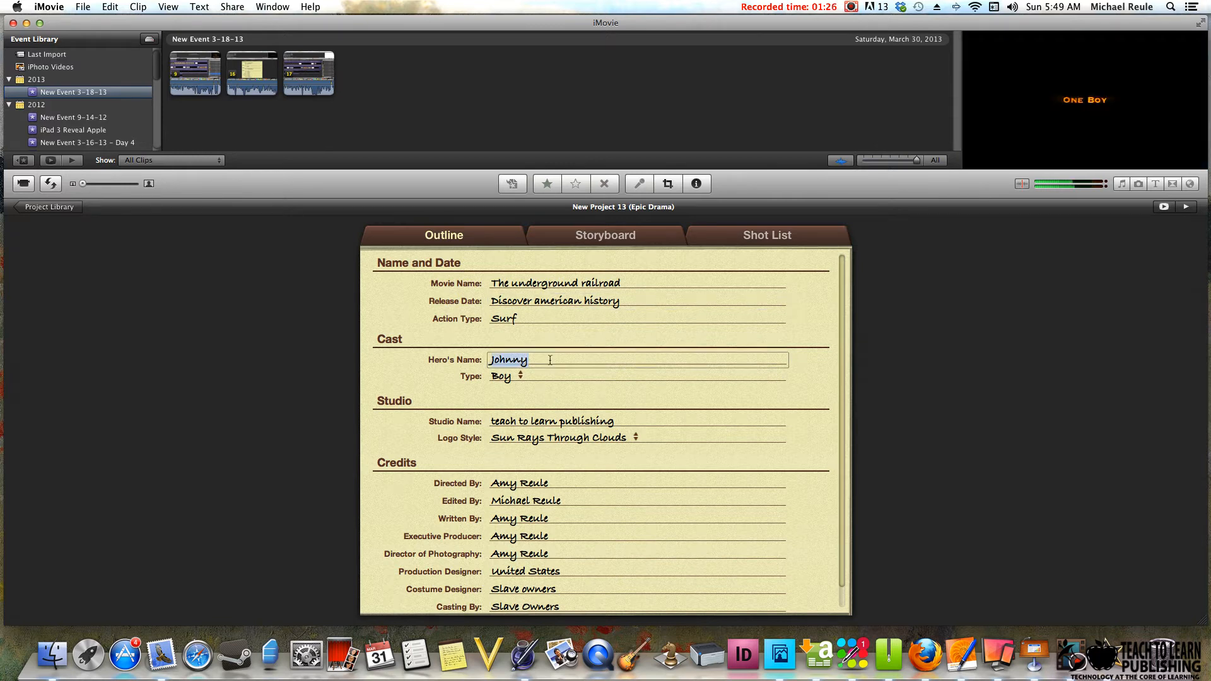
pyautogui.write('Real People')
pyautogui.click(555, 375)
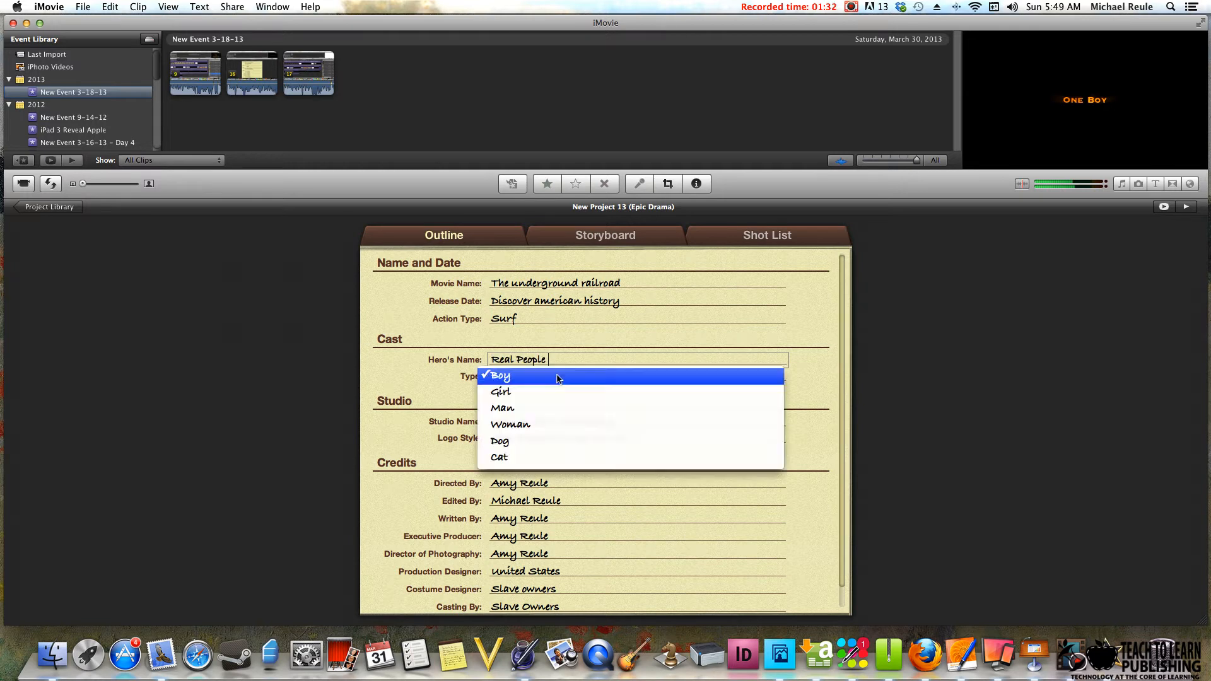
pyautogui.click(592, 350)
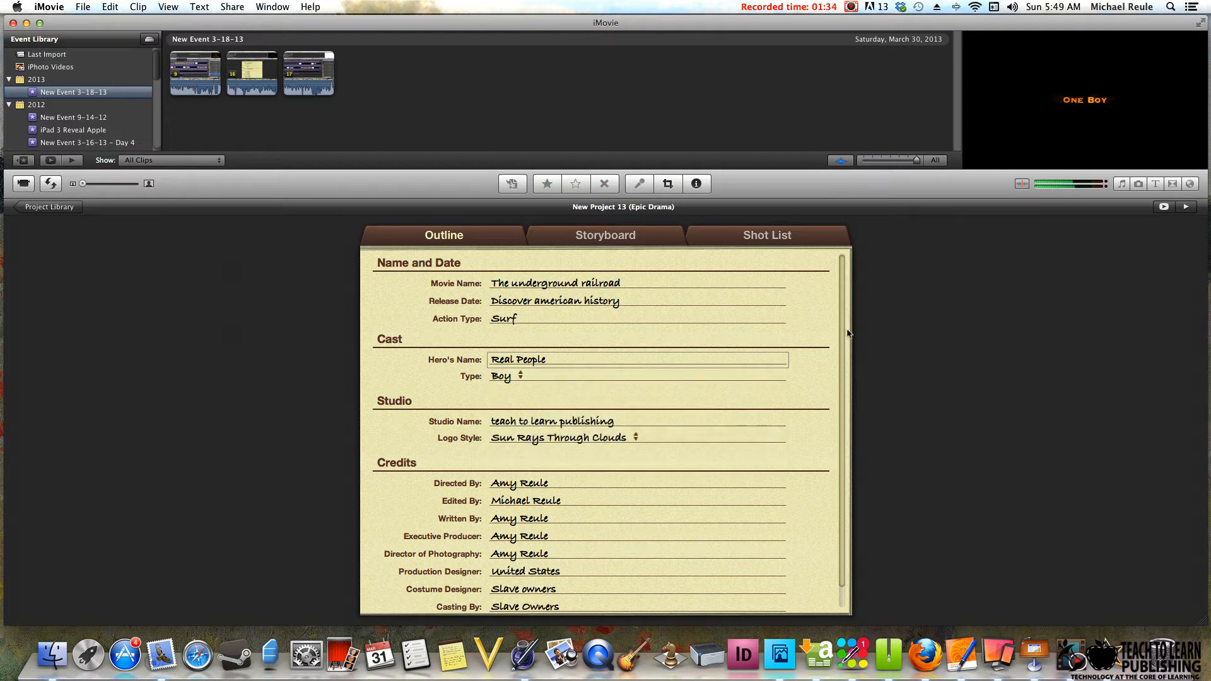
# Replace the storyboard caption above the Landscape shot with "Upon passing the gate of no return"
pyautogui.scroll(-2, 841, 336)
pyautogui.scroll(2, 842, 354)
pyautogui.scroll(-2, 823, 372)
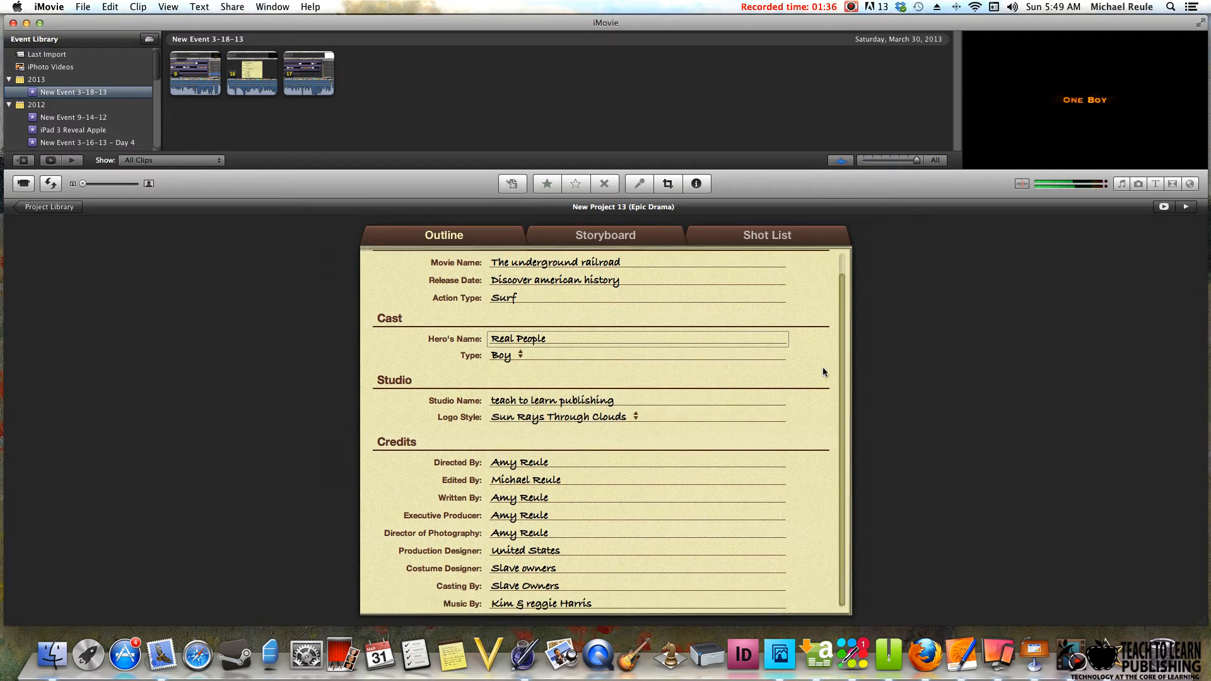
pyautogui.click(604, 240)
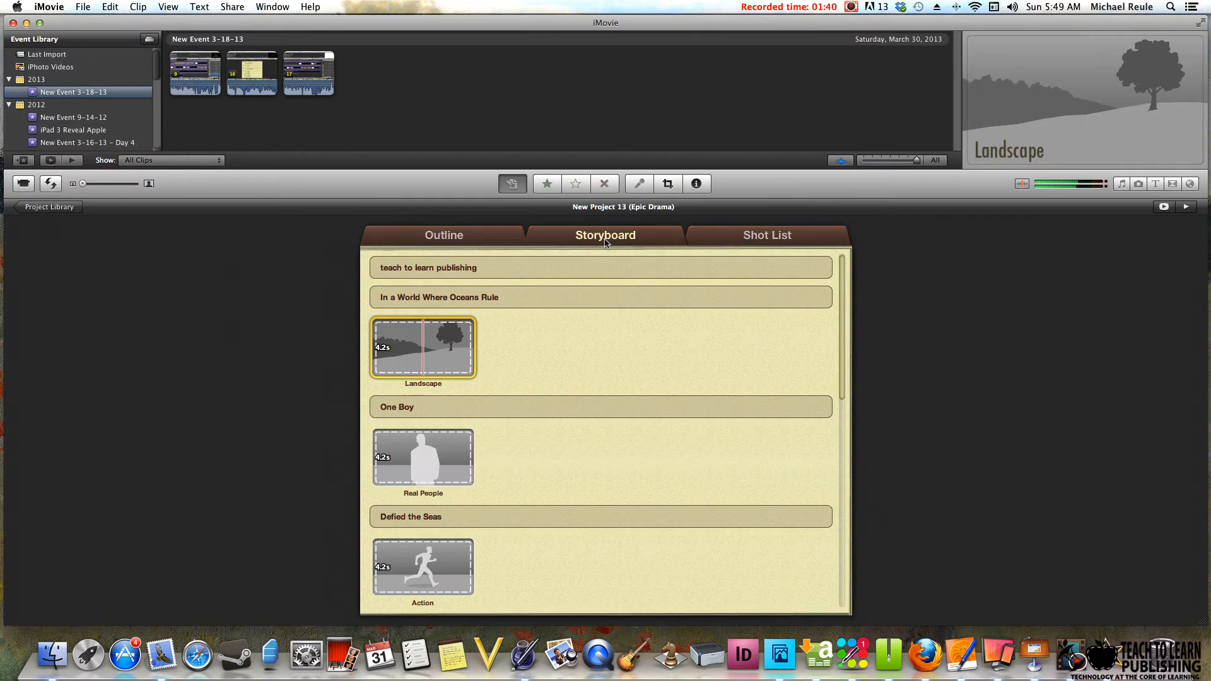
pyautogui.moveTo(843, 278); pyautogui.dragTo(865, 242)
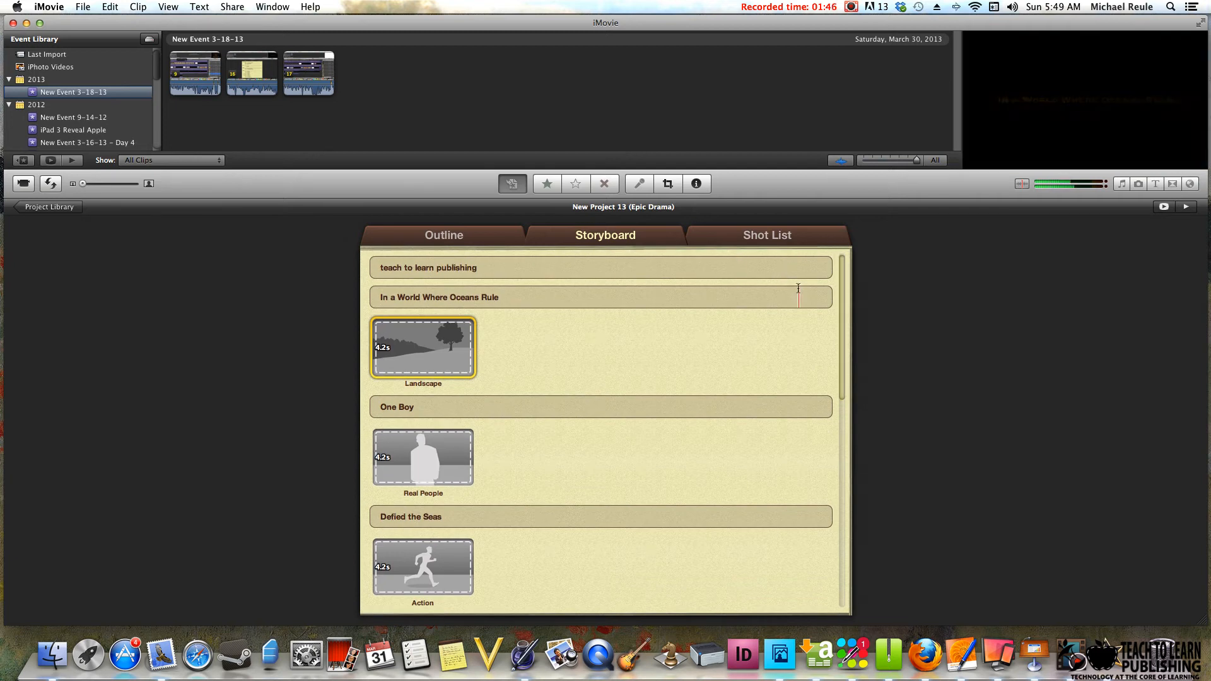
pyautogui.click(571, 296)
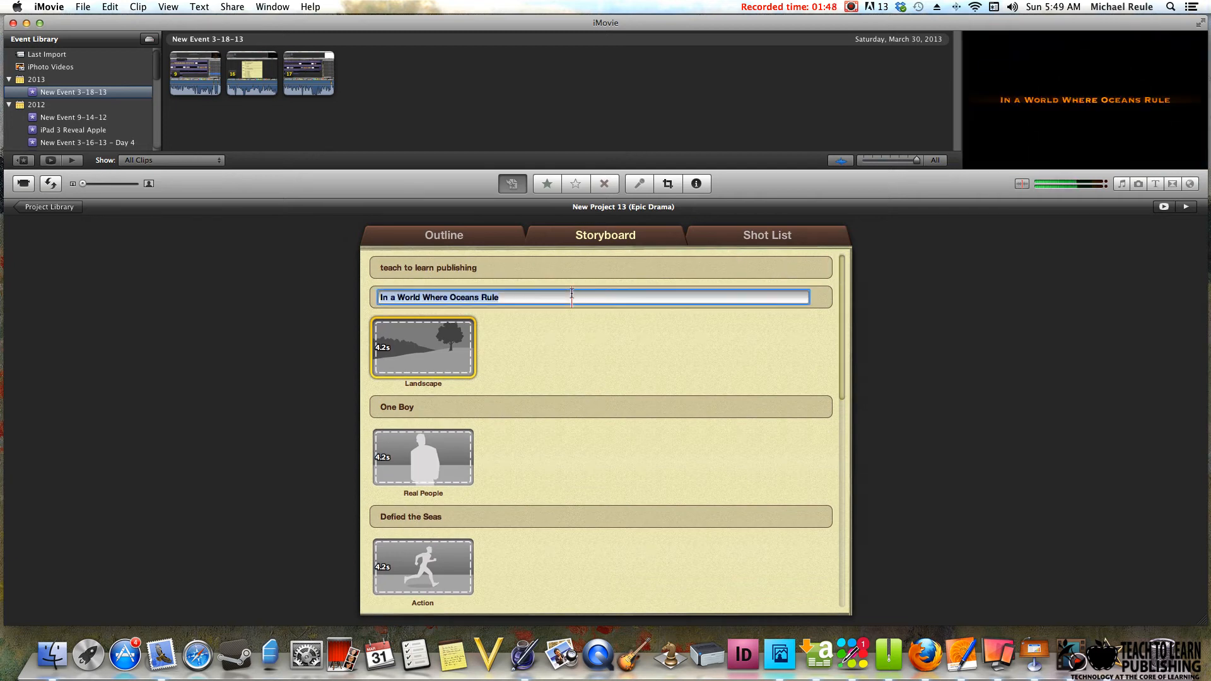
pyautogui.write('Upon')
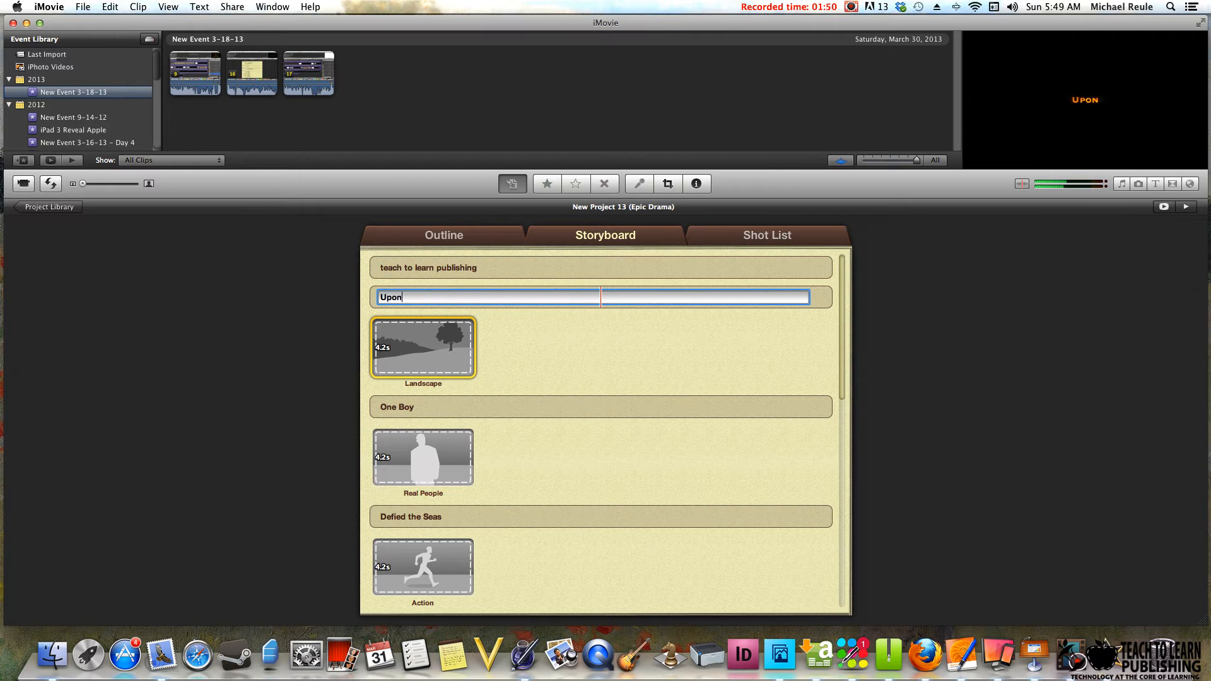
pyautogui.write(' passing the gate of ')
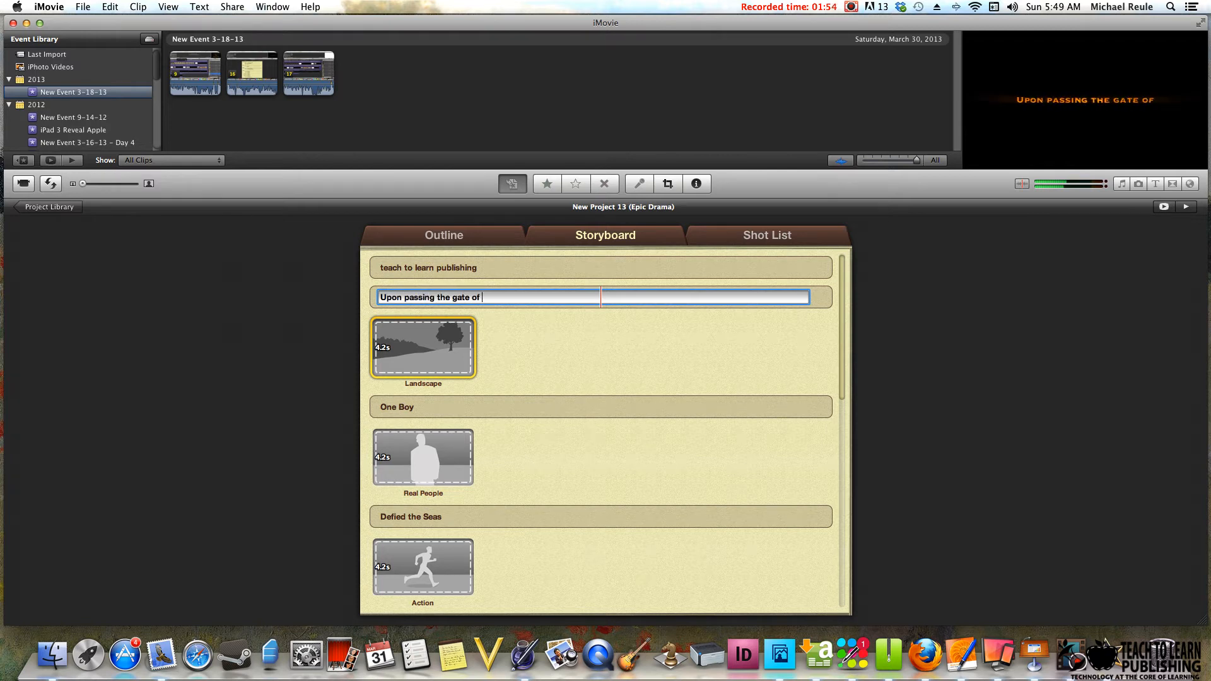
pyautogui.write('no return')
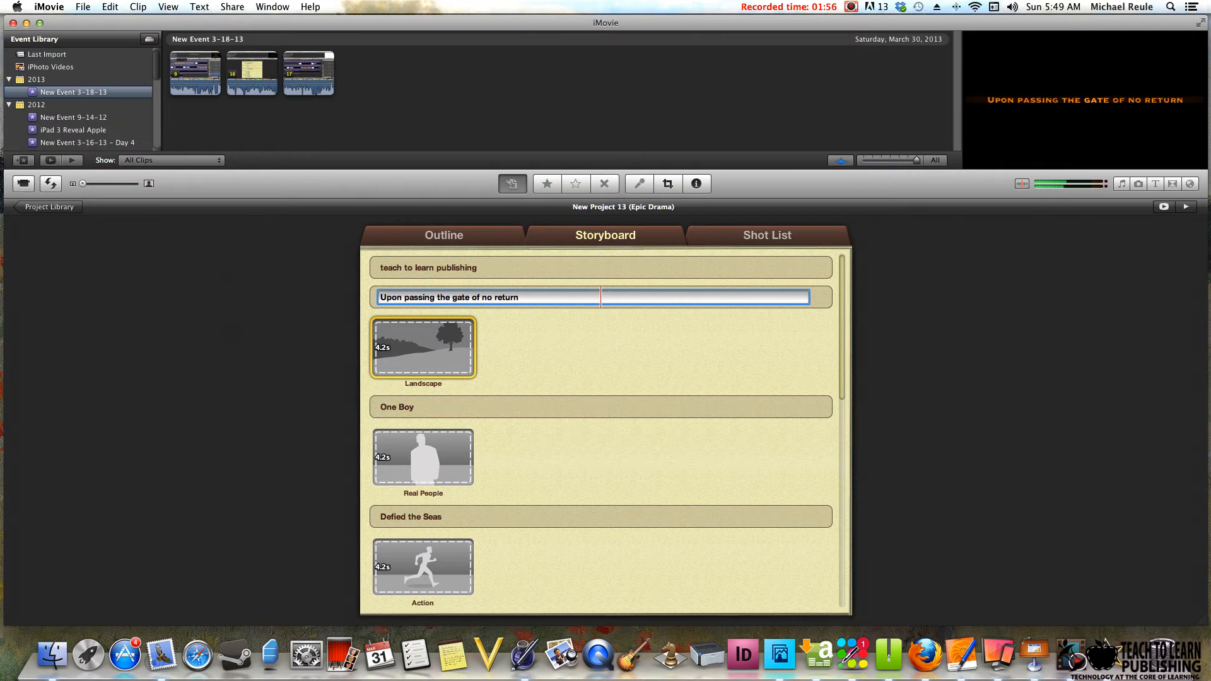
pyautogui.click(441, 408)
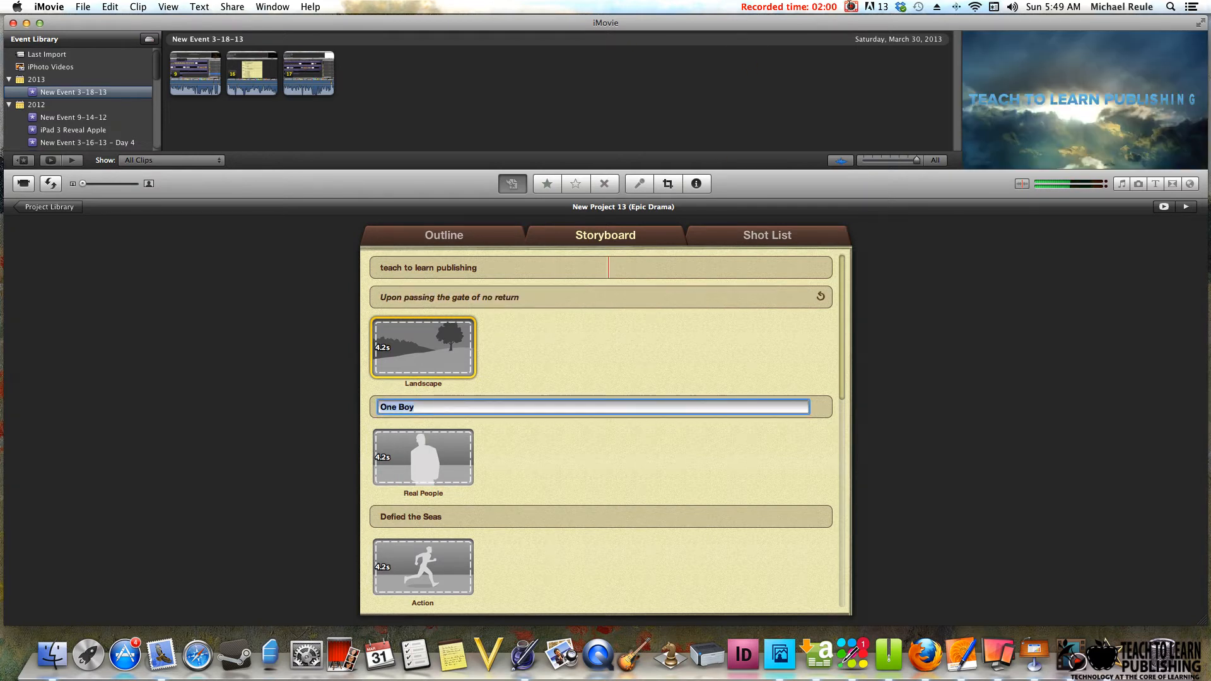
pyautogui.click(851, 7)
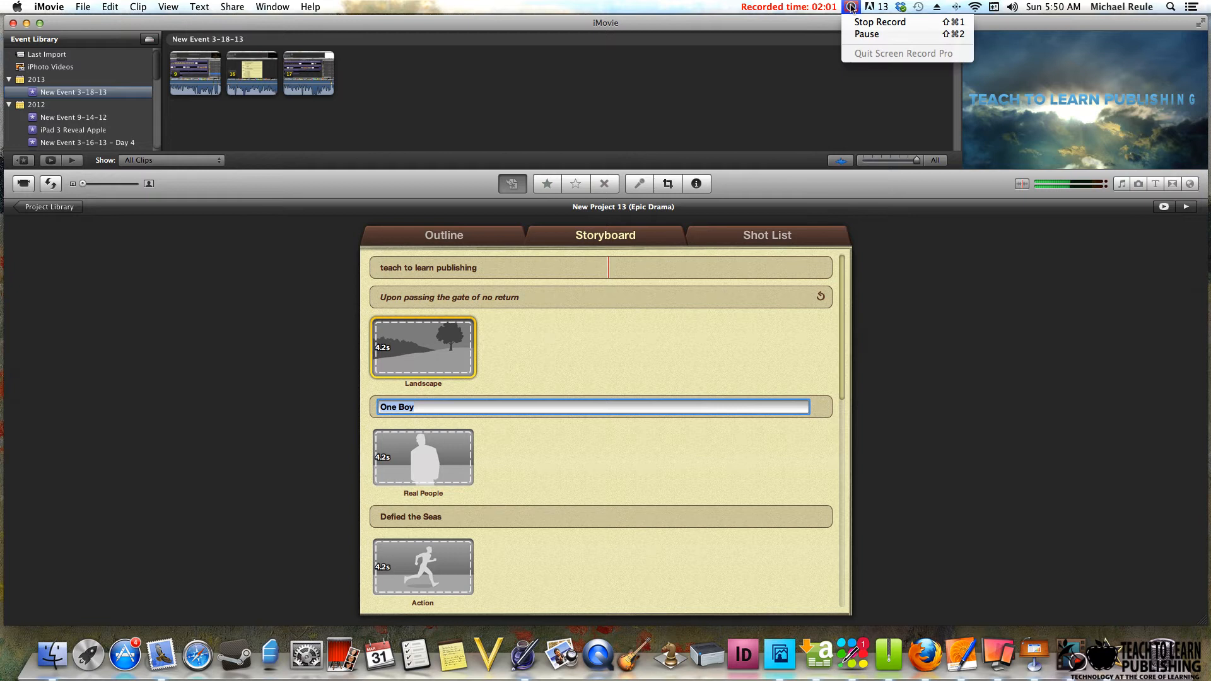
pyautogui.click(858, 35)
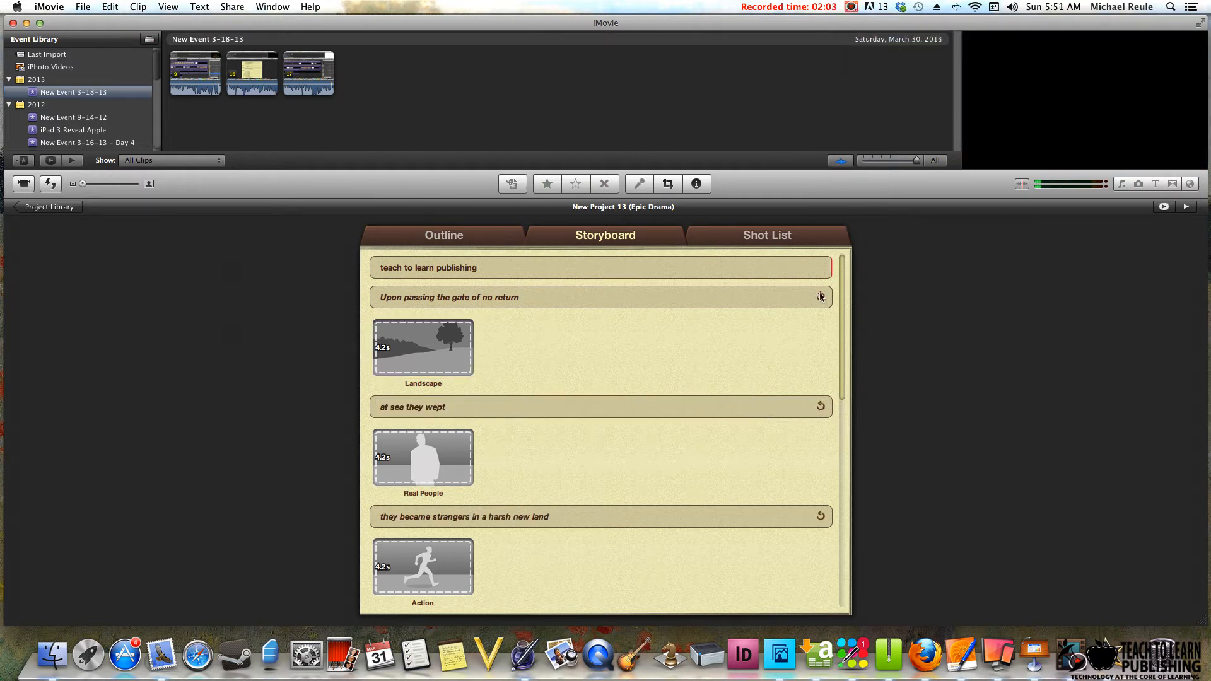
# Review the rewritten storyboard captions and shot placeholders from the opening line through to the credits
pyautogui.click(820, 295)
pyautogui.moveTo(841, 274); pyautogui.dragTo(837, 364)
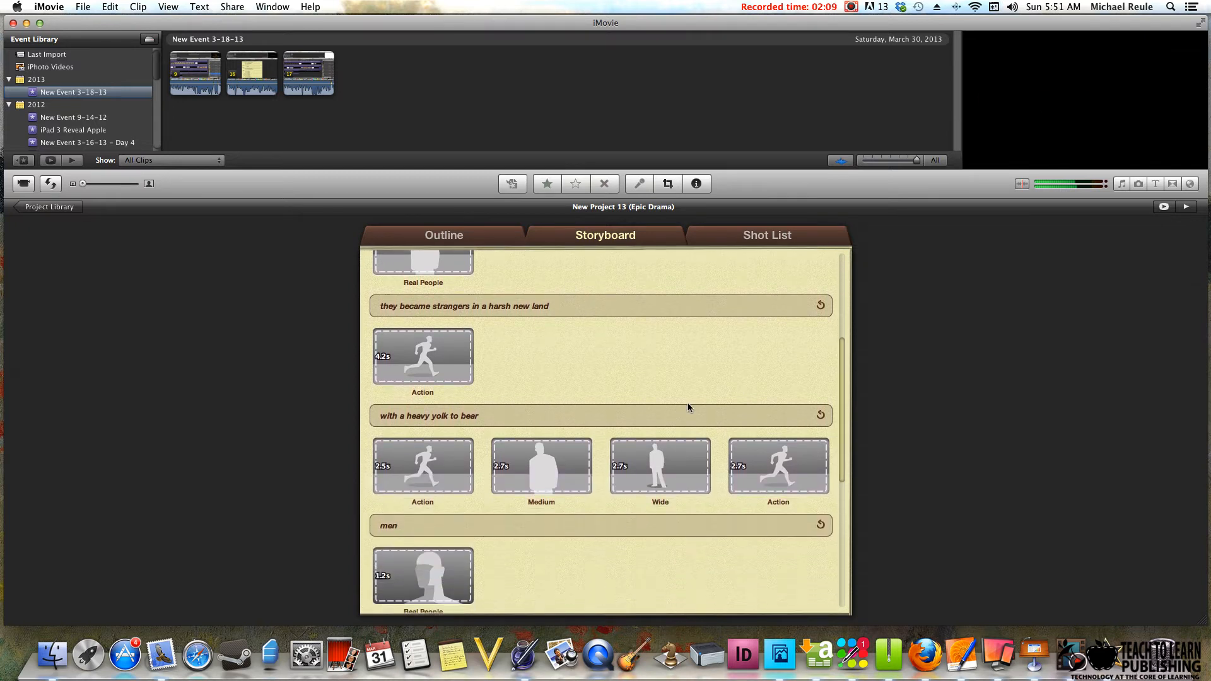
pyautogui.click(538, 416)
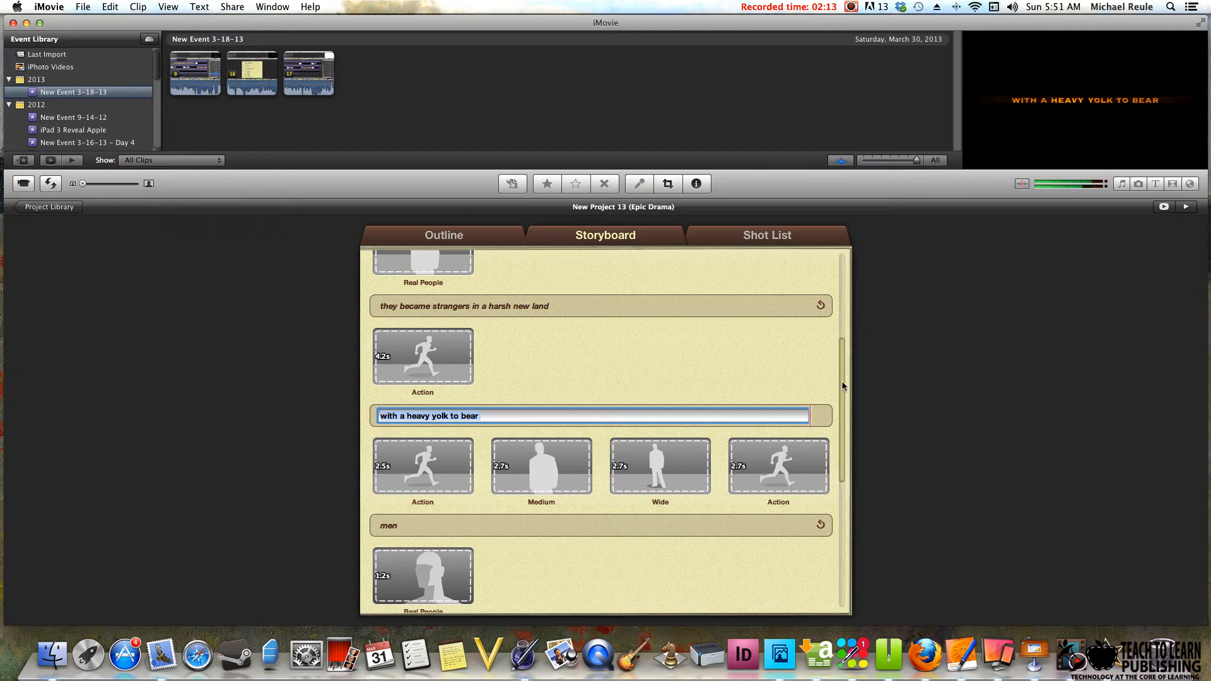
pyautogui.moveTo(841, 375); pyautogui.dragTo(851, 397)
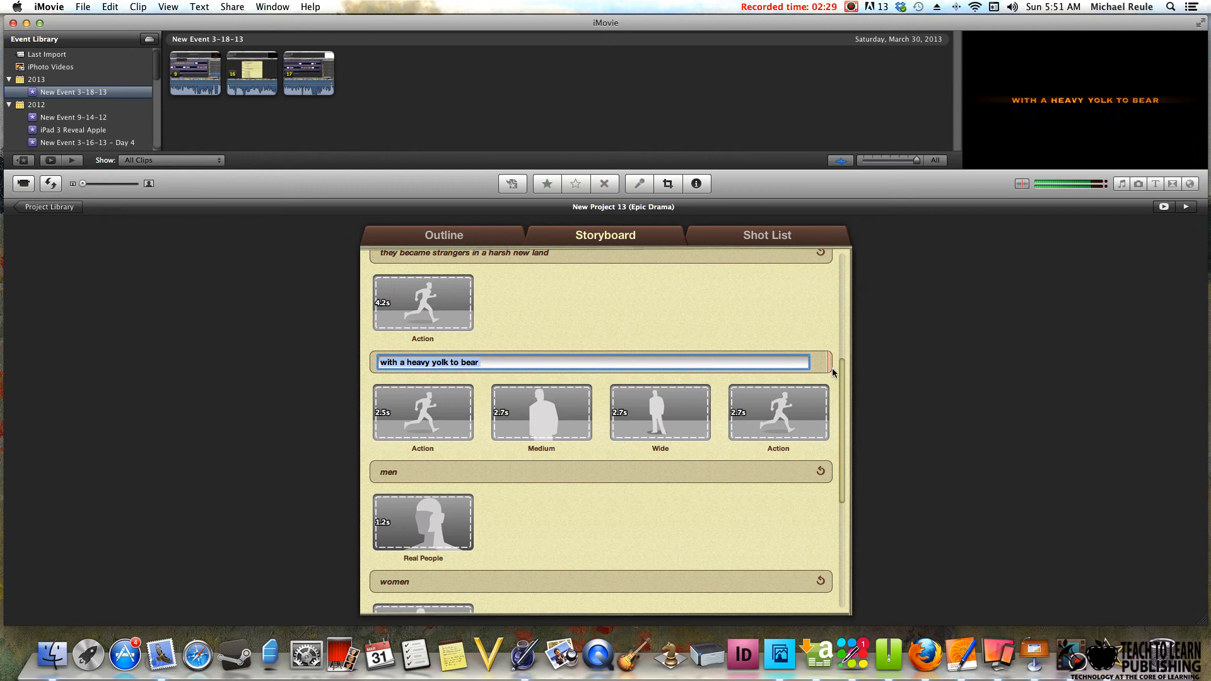
pyautogui.moveTo(839, 369); pyautogui.dragTo(831, 477)
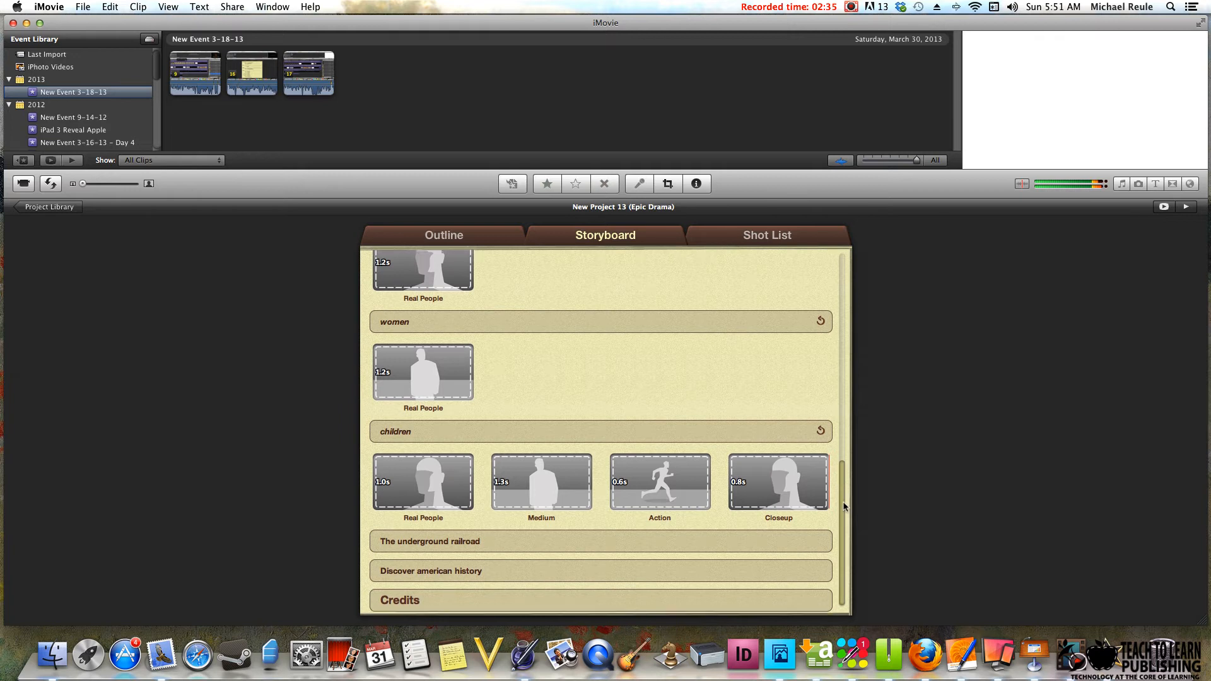
pyautogui.scroll(3, 844, 496)
pyautogui.scroll(5, 847, 486)
pyautogui.scroll(-2, 852, 404)
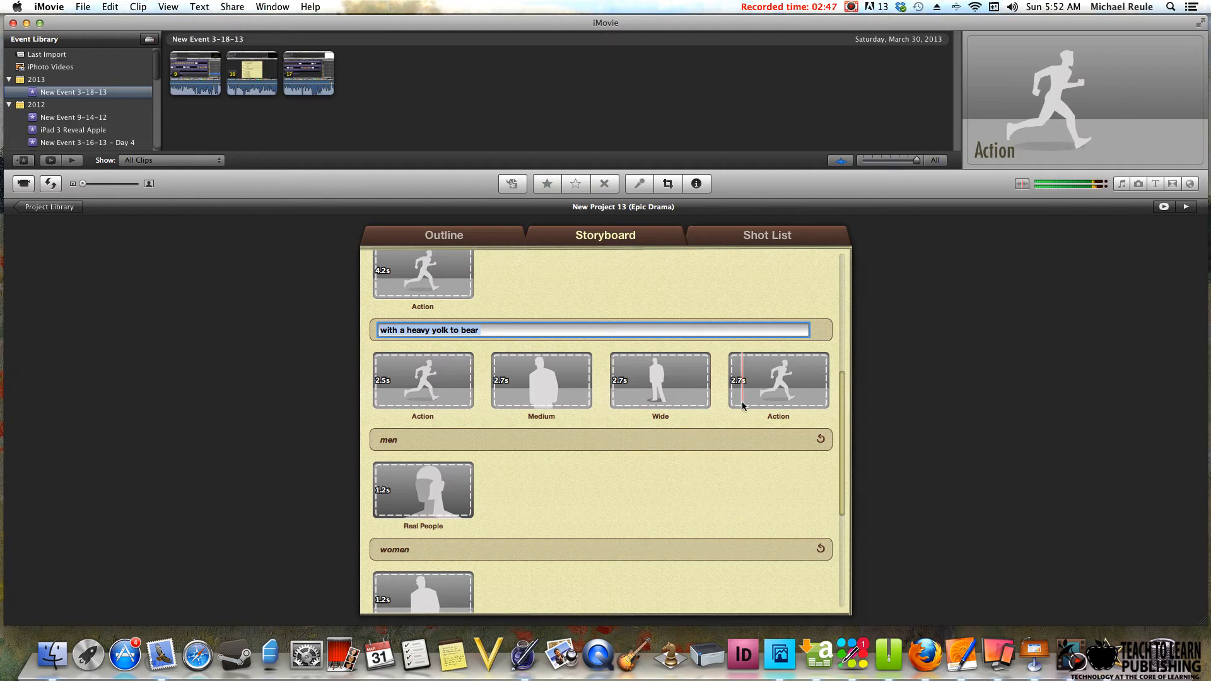
pyautogui.moveTo(842, 407); pyautogui.dragTo(853, 520)
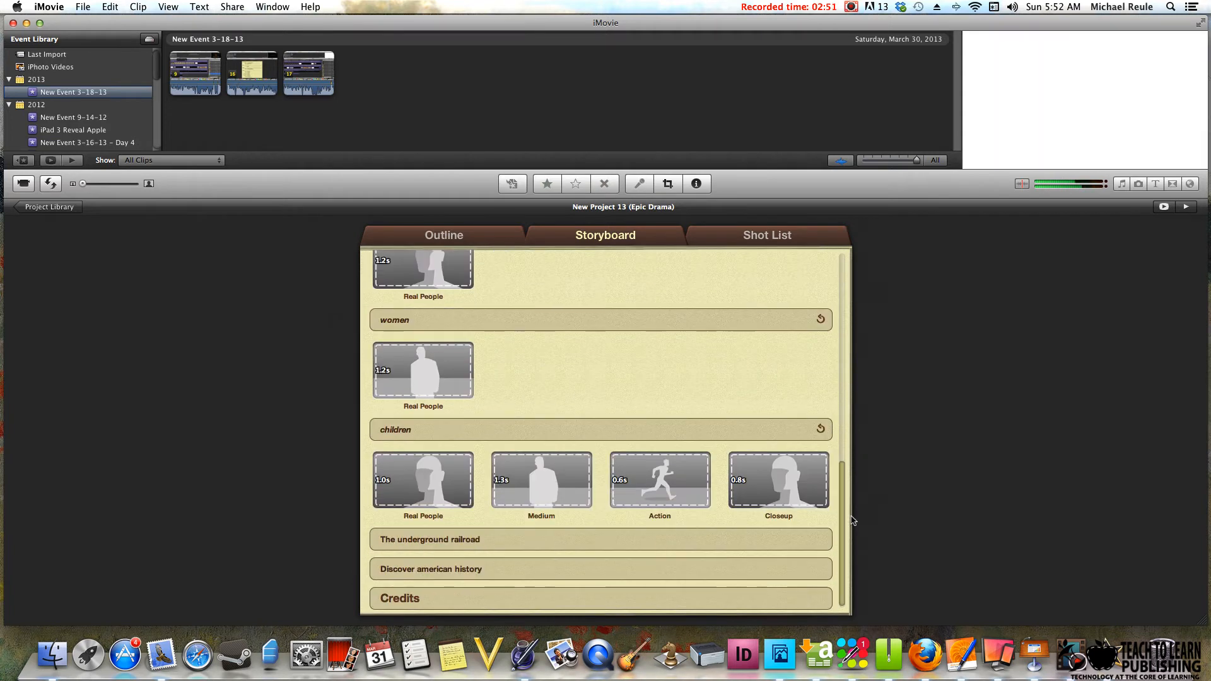
# Compare the storyboard's closing movie name and release date captions with the outline entries, and check the shot list
pyautogui.click(562, 542)
pyautogui.click(545, 568)
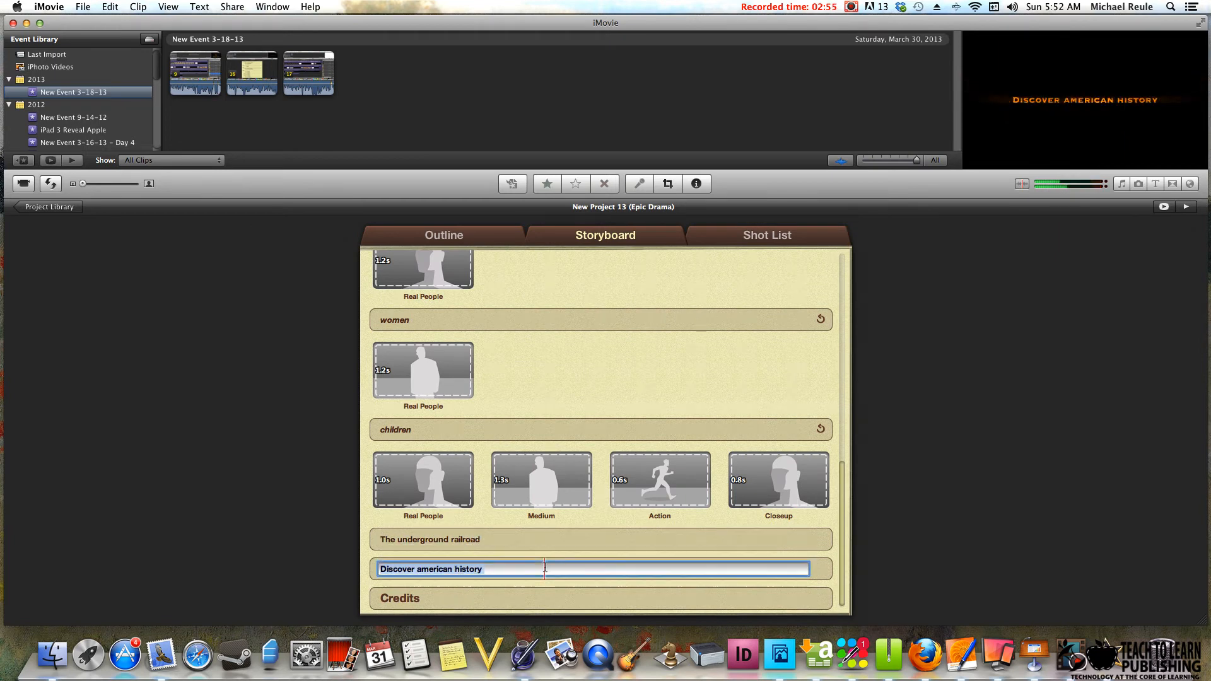
pyautogui.click(534, 540)
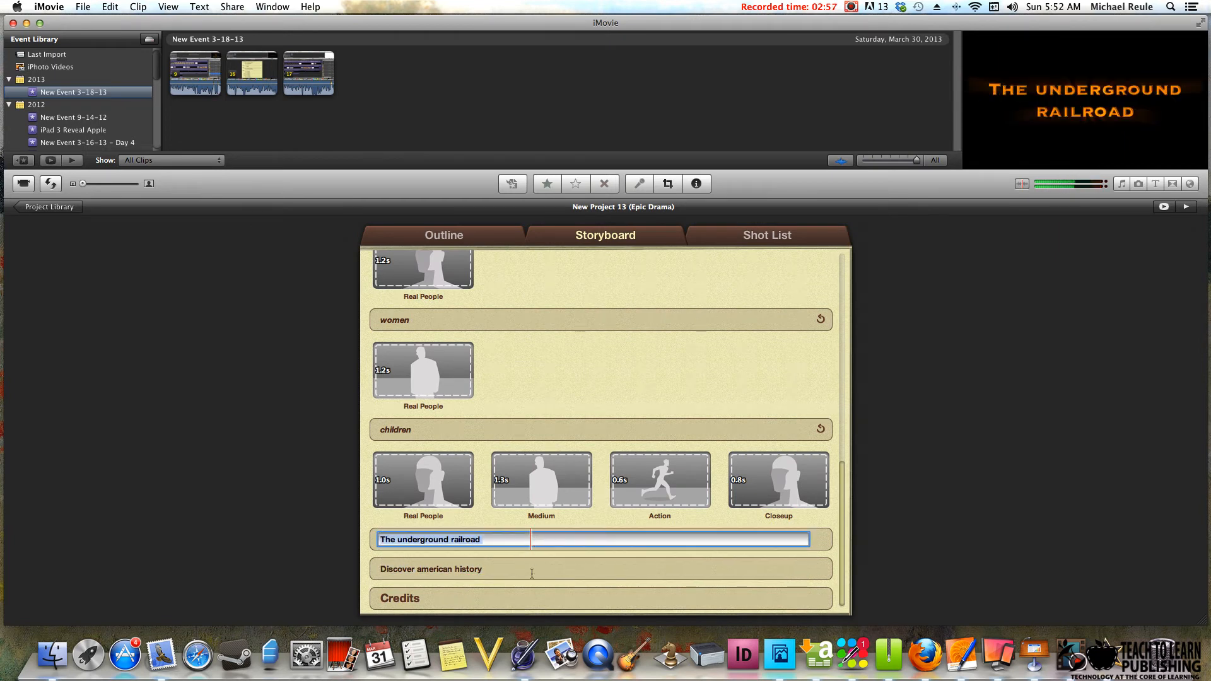
pyautogui.click(531, 570)
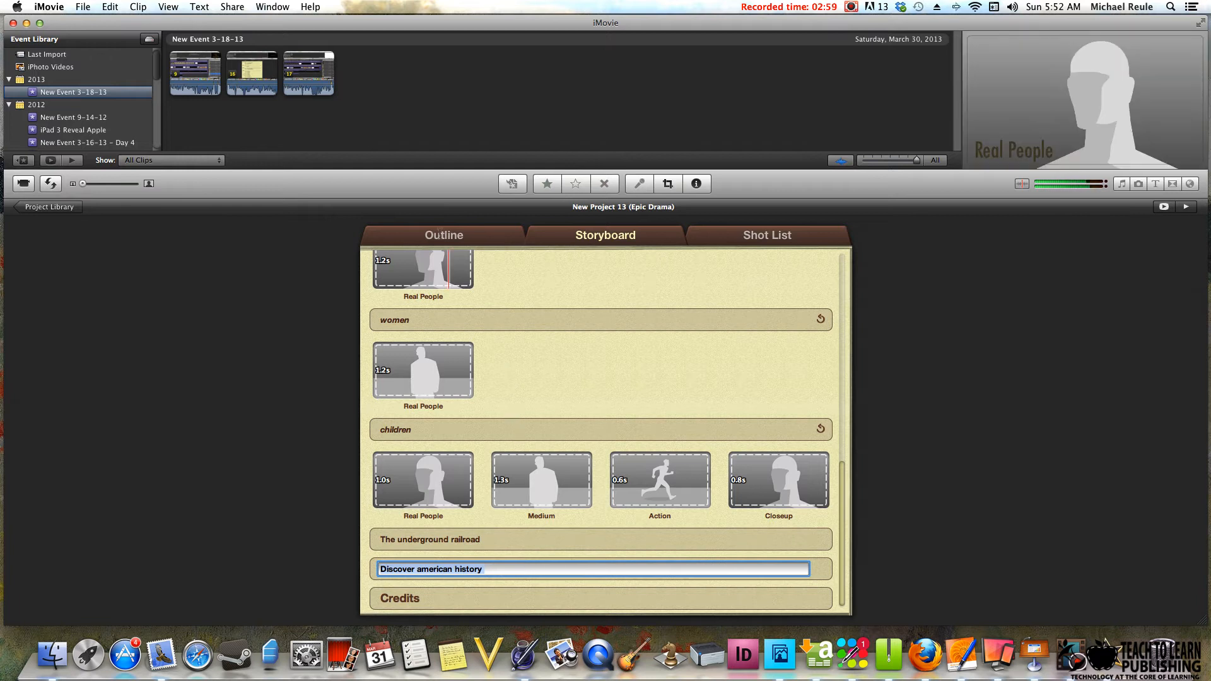
pyautogui.click(444, 235)
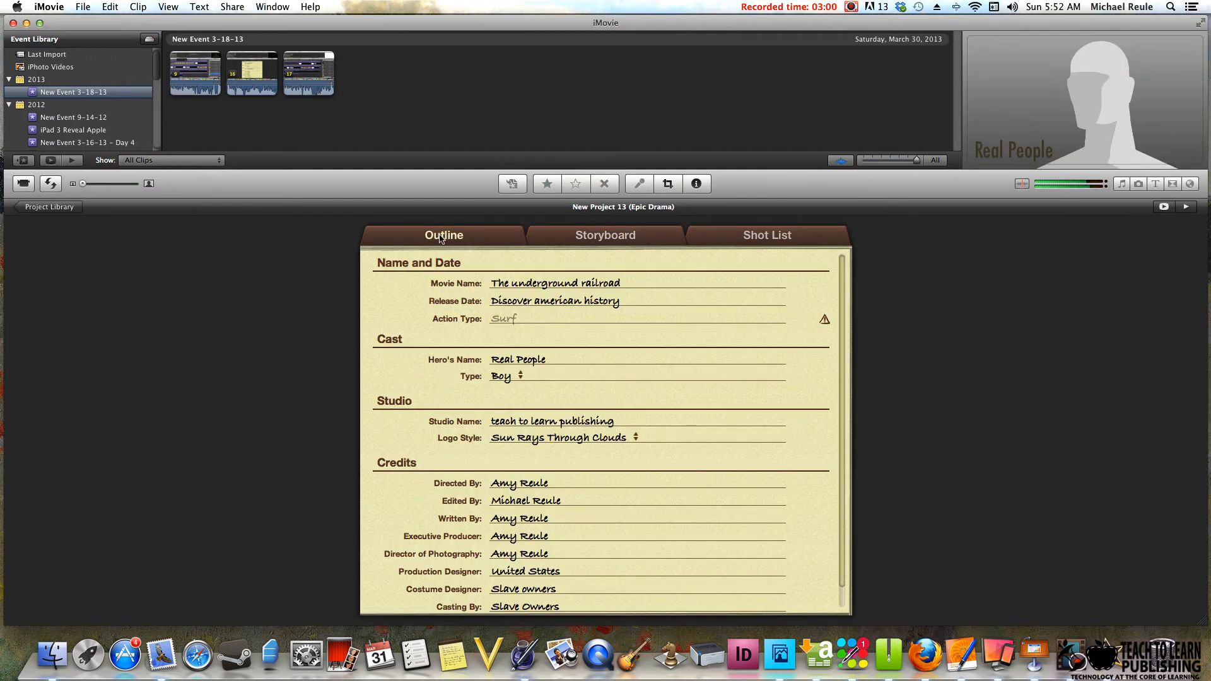
pyautogui.click(782, 234)
pyautogui.click(630, 238)
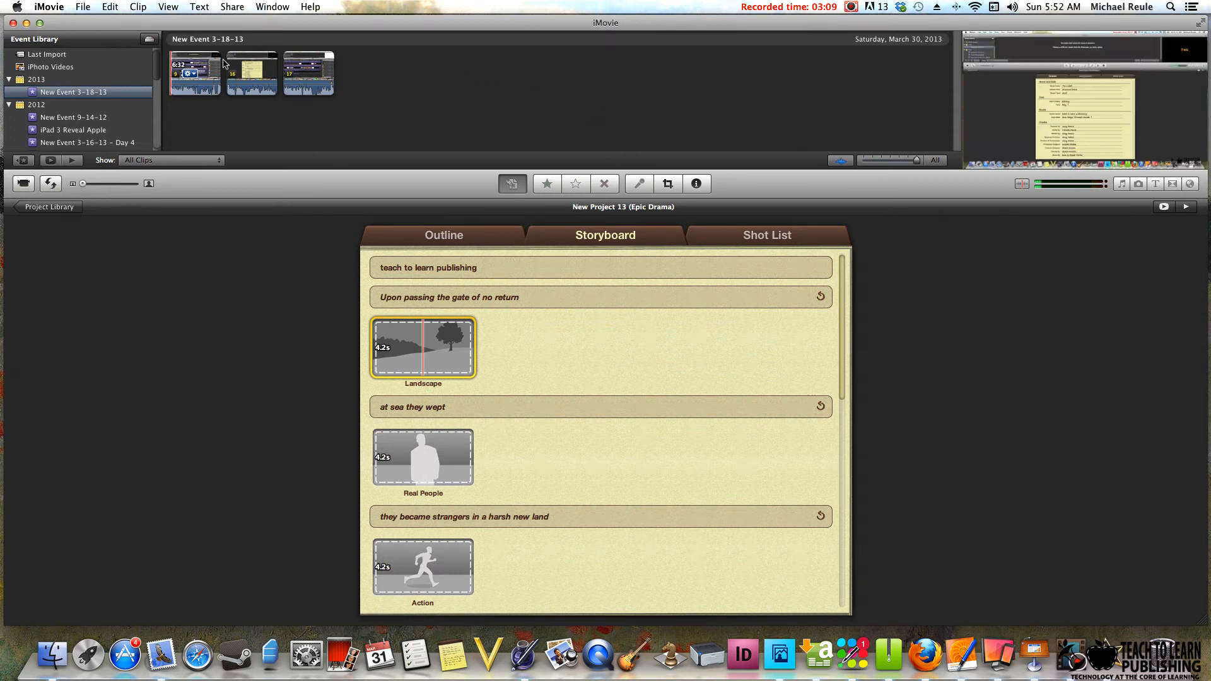
pyautogui.click(89, 6)
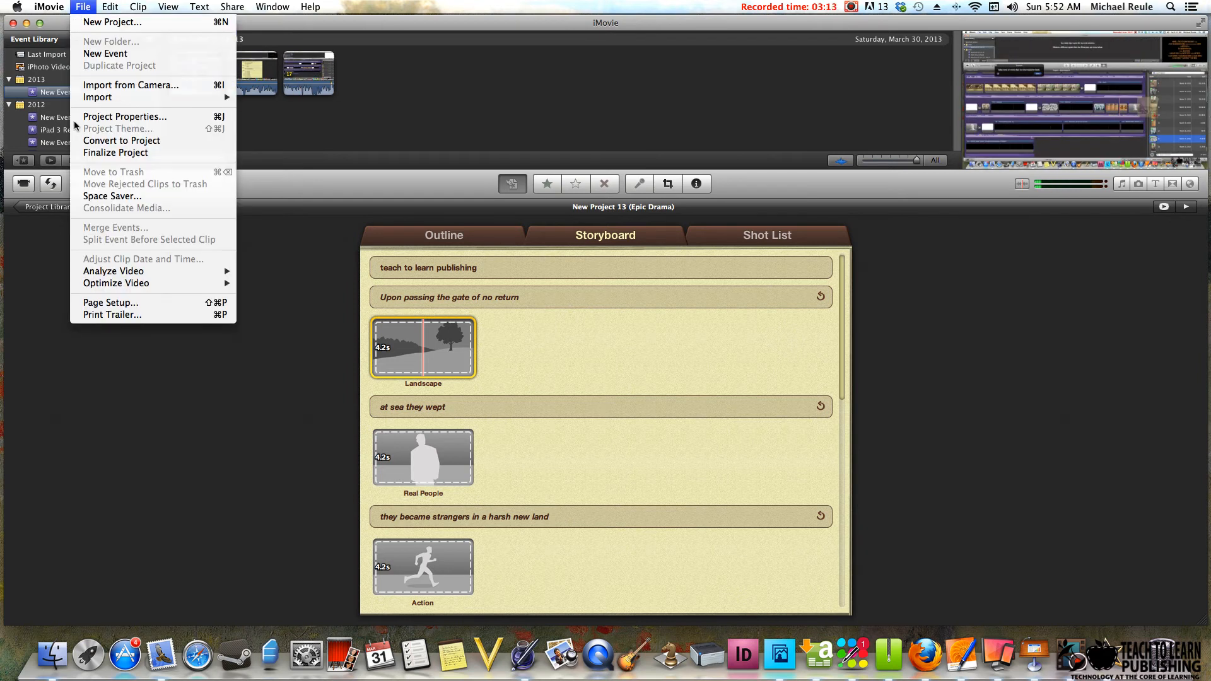
pyautogui.moveTo(160, 98)
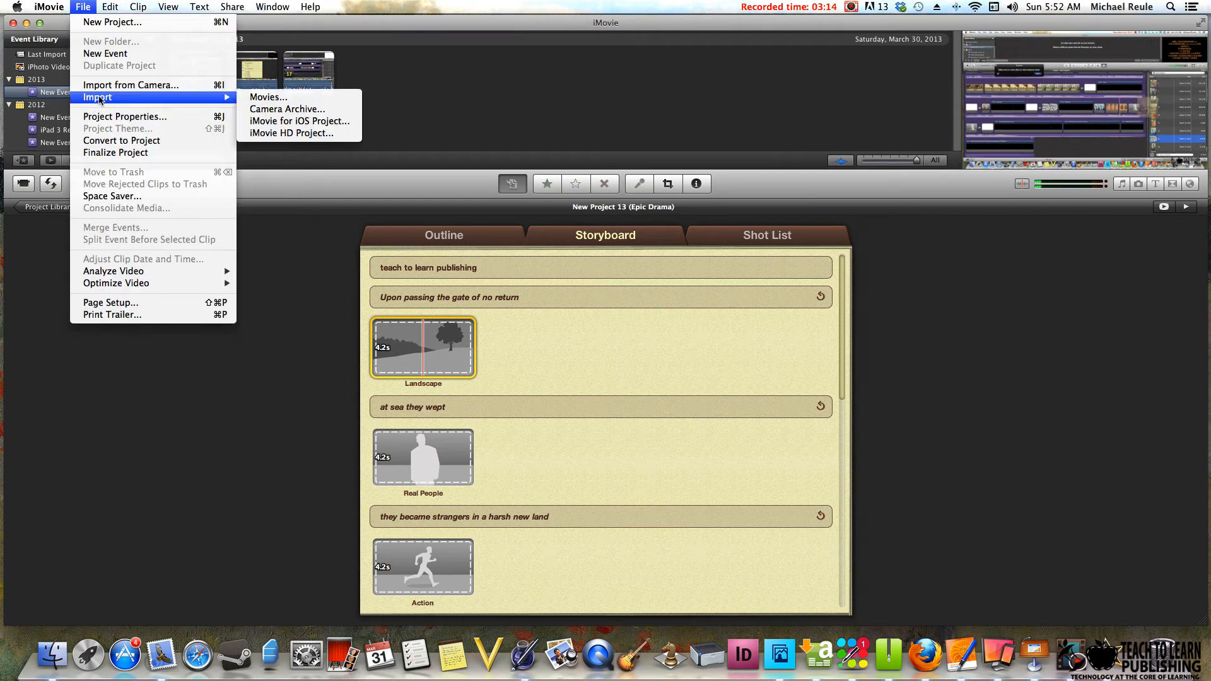
pyautogui.click(268, 97)
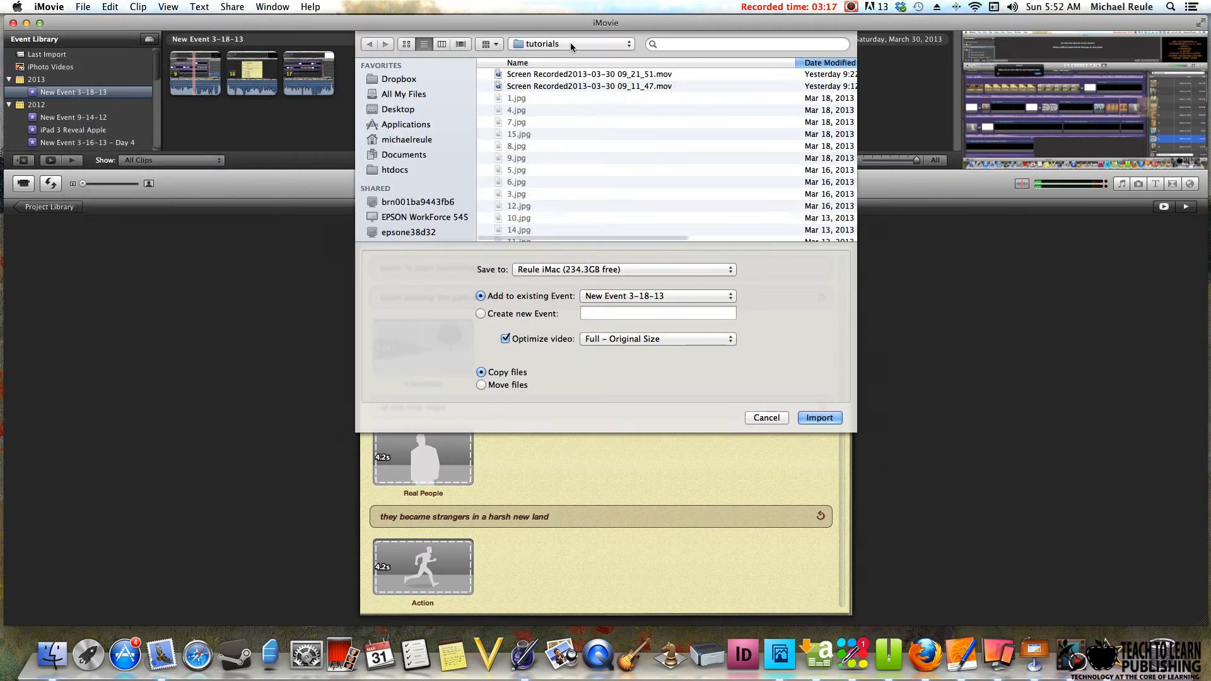
pyautogui.click(555, 78)
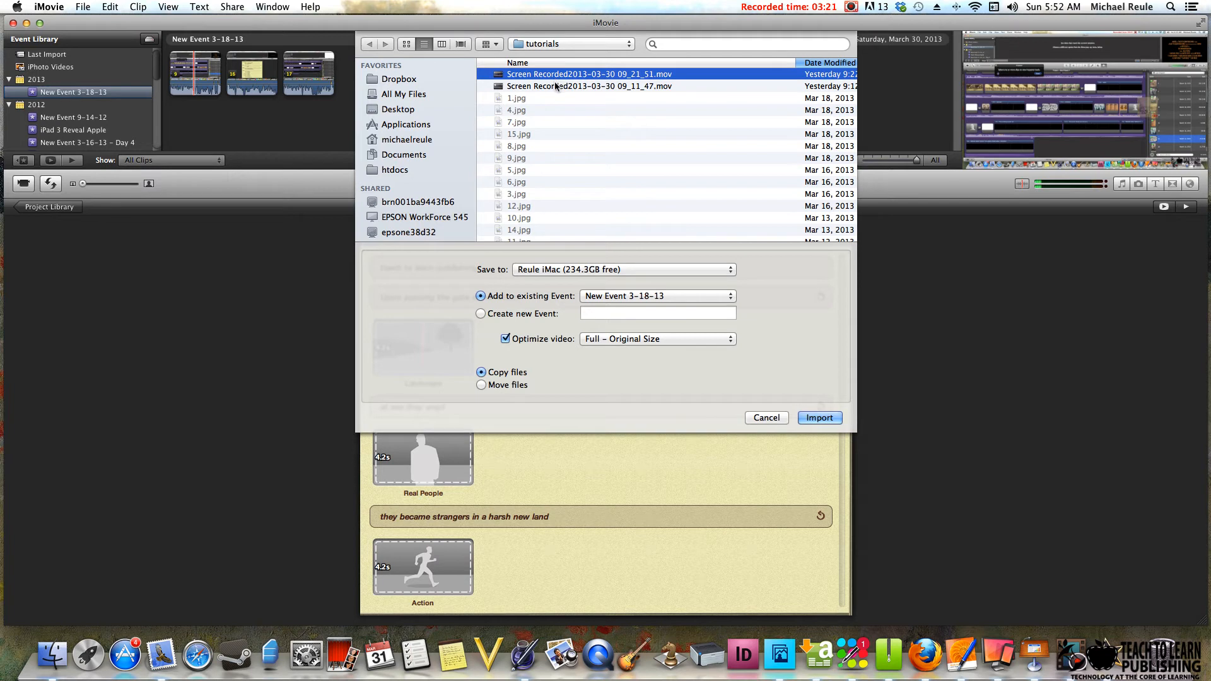
pyautogui.click(555, 82)
pyautogui.click(556, 78)
pyautogui.click(555, 86)
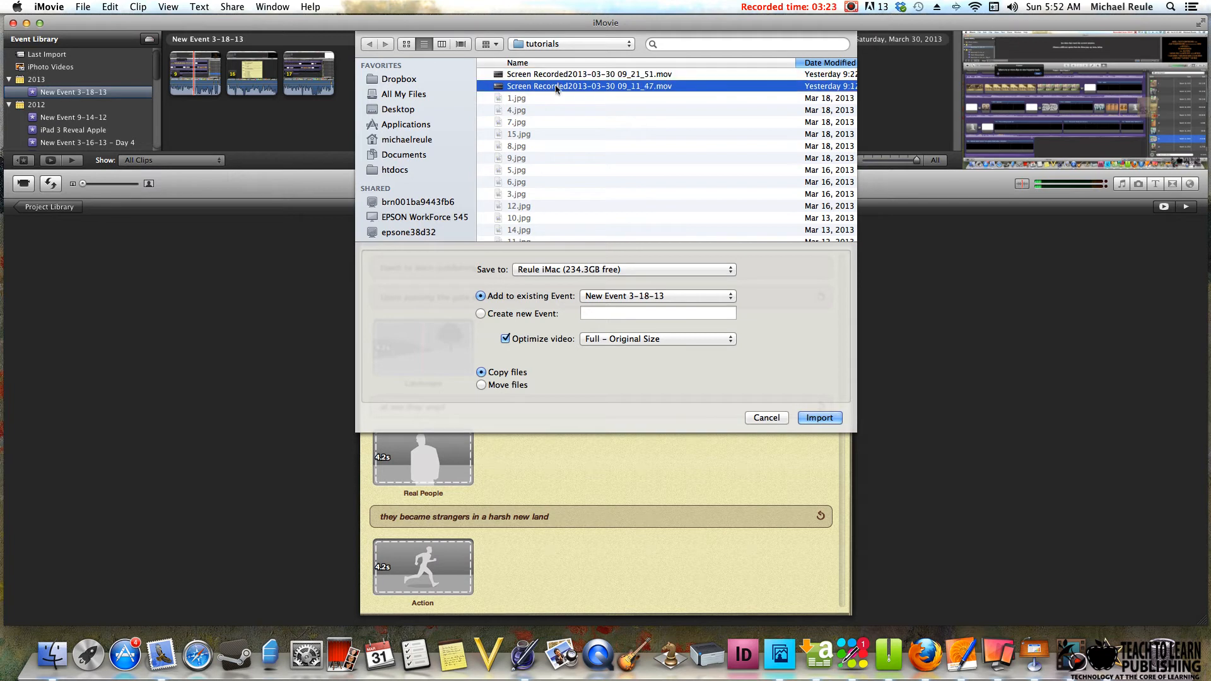
pyautogui.click(566, 77)
pyautogui.click(560, 87)
pyautogui.click(766, 417)
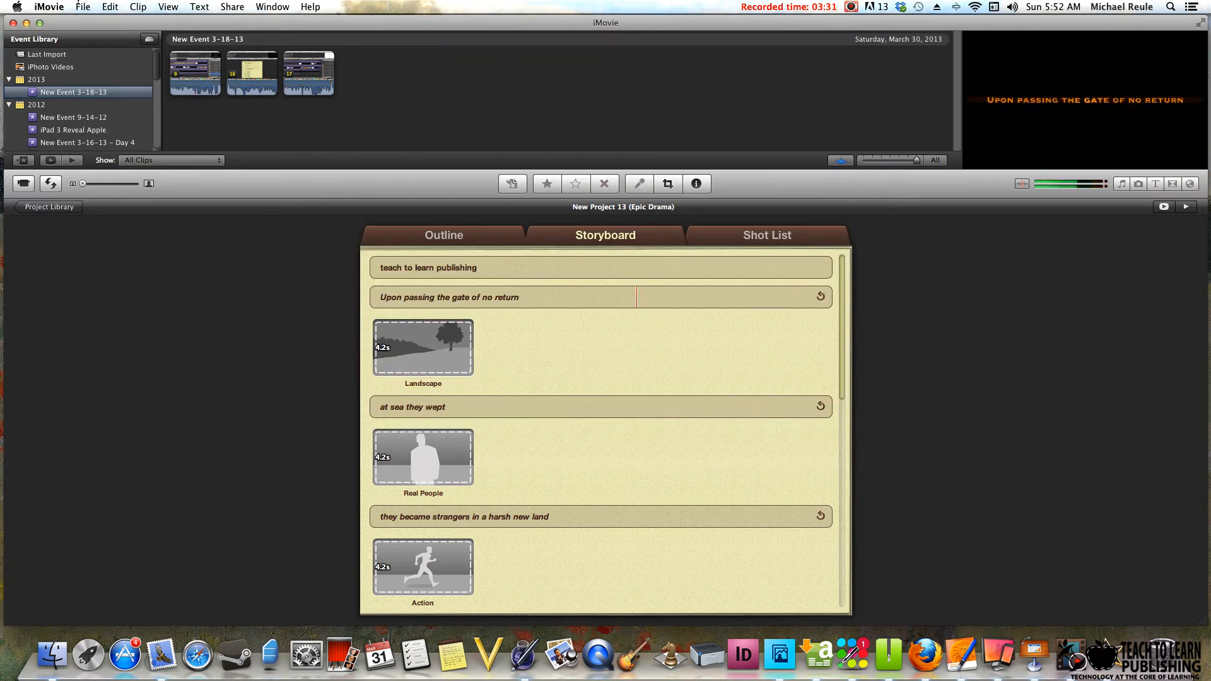
# Convert the trailer into a regular project and look through the clips and titles in its timeline
pyautogui.click(81, 7)
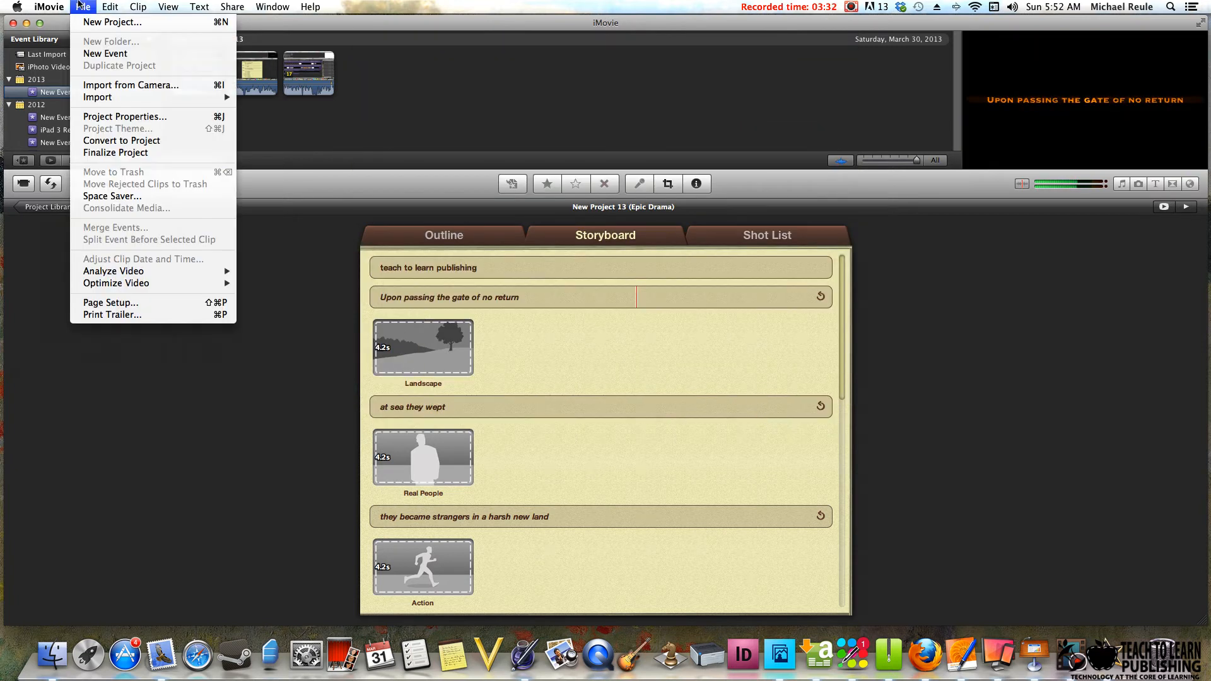
pyautogui.click(105, 141)
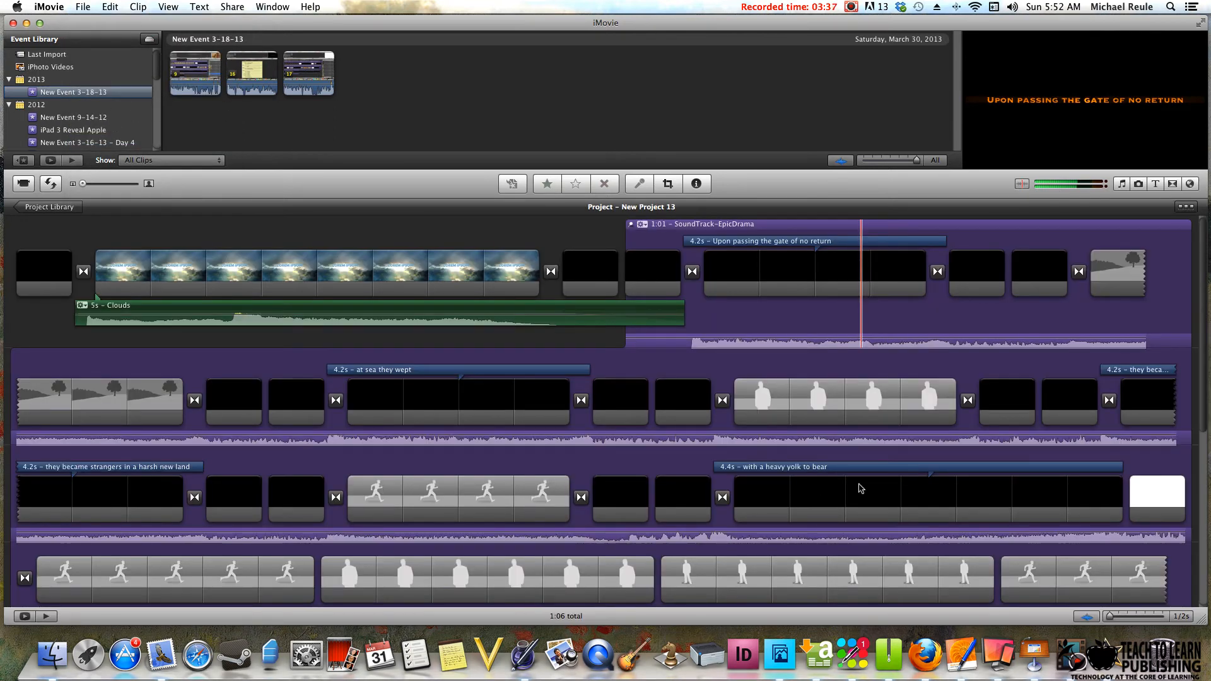
pyautogui.scroll(-10, 1201, 360)
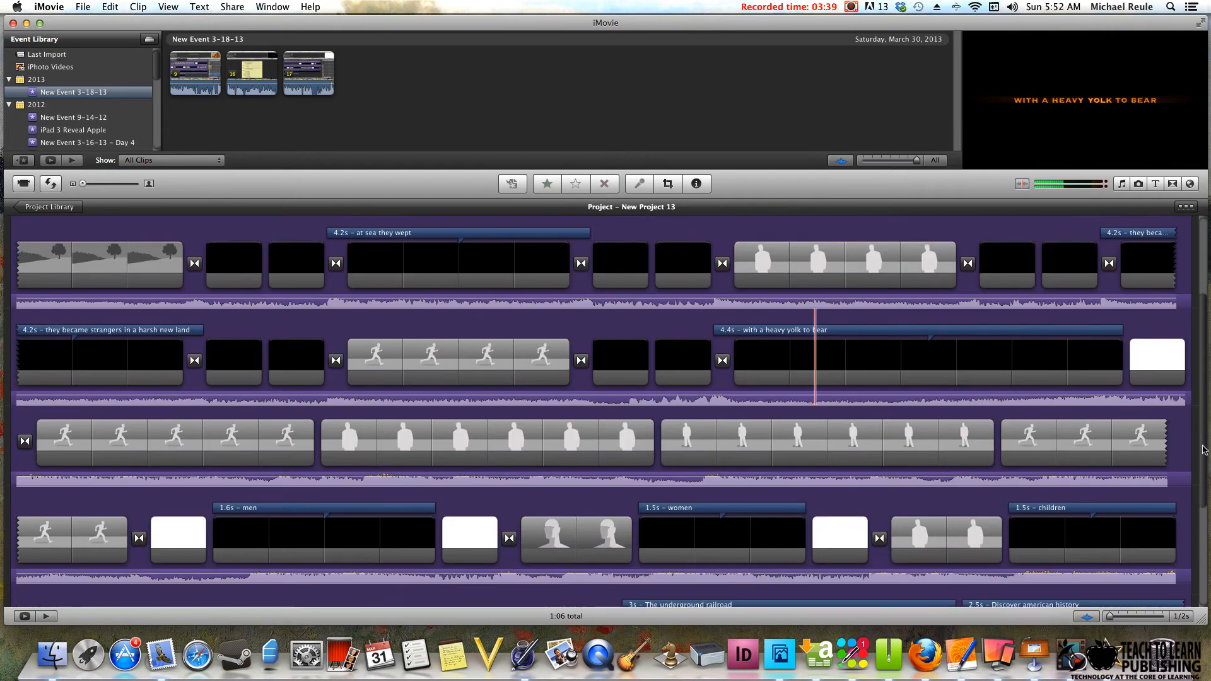
pyautogui.scroll(3, 599, 410)
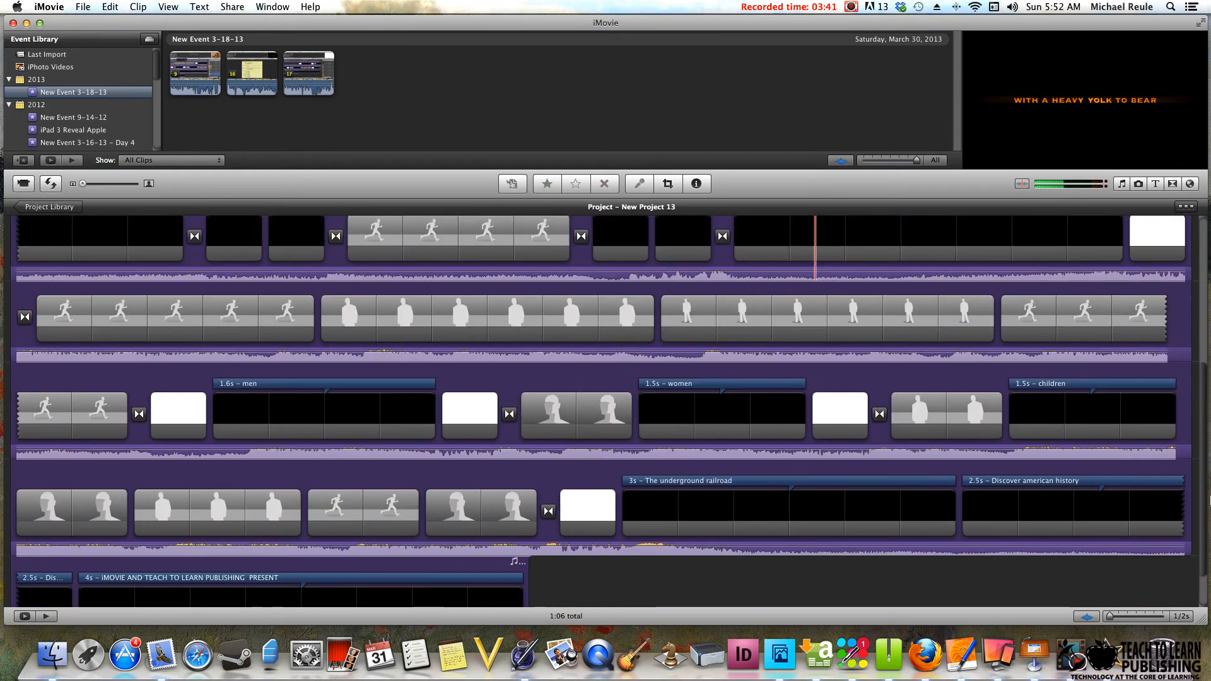
pyautogui.scroll(-3, 599, 410)
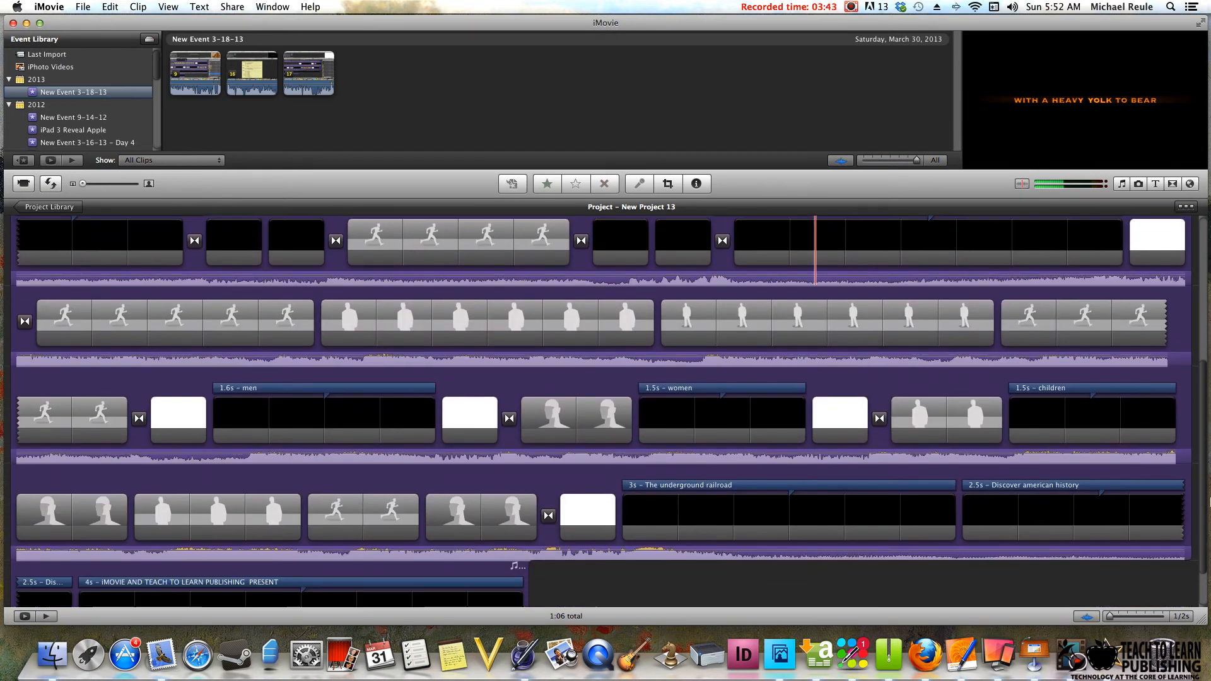
# Change the last word of the "with a heavy yolk to bear" title to "bare"
pyautogui.scroll(6, 1206, 454)
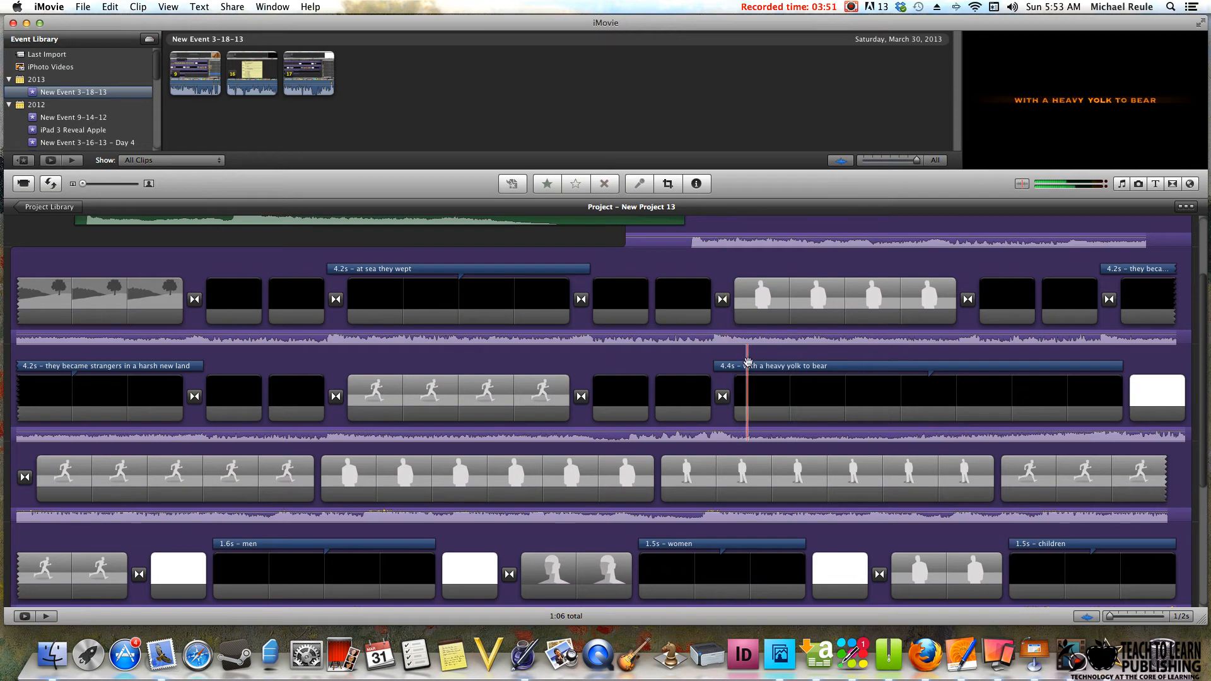
pyautogui.click(793, 367)
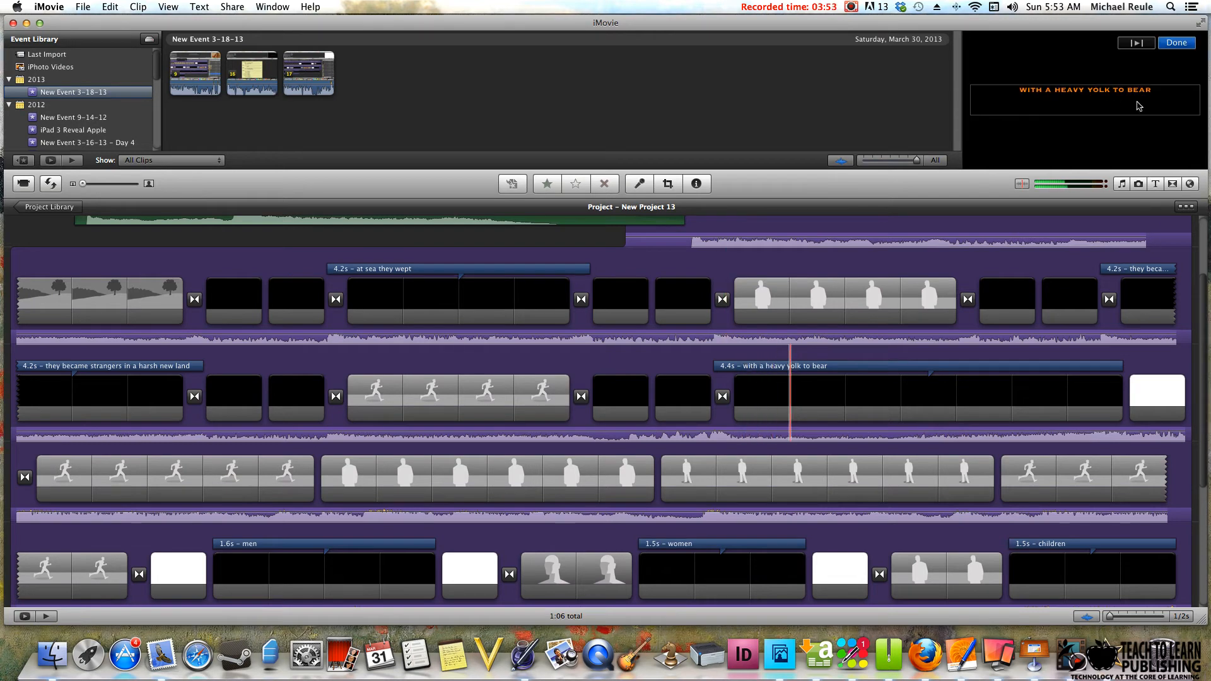
pyautogui.tripleClick(1140, 94)
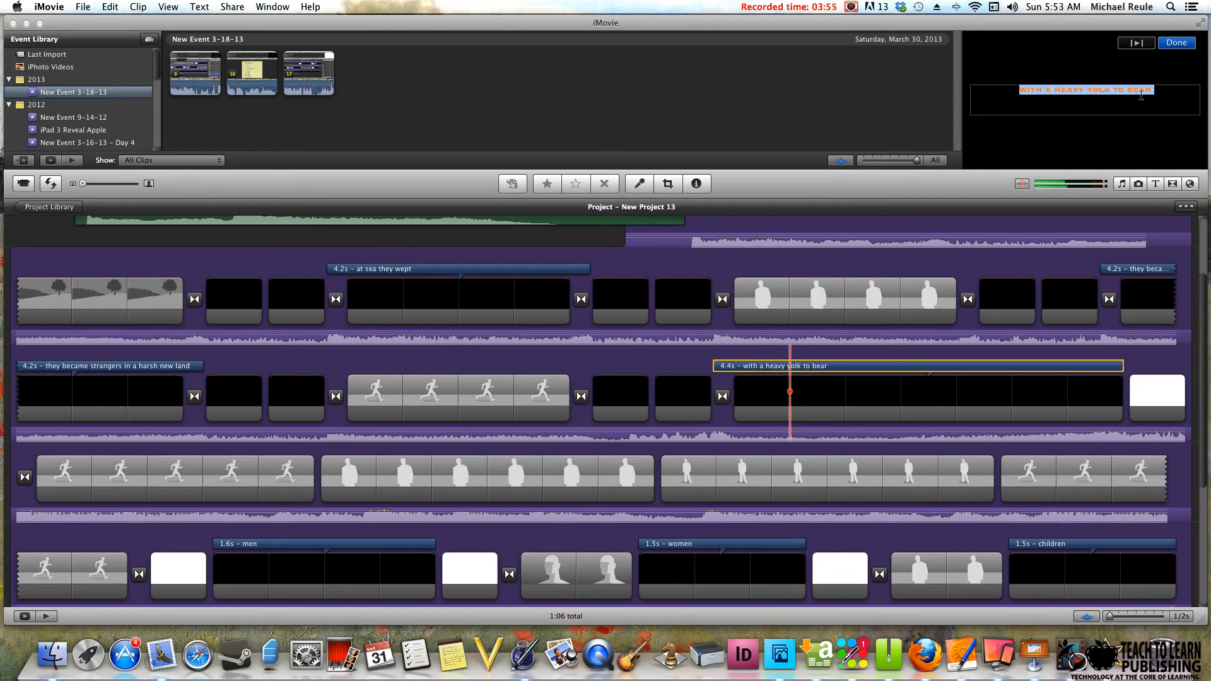
pyautogui.click(1151, 93)
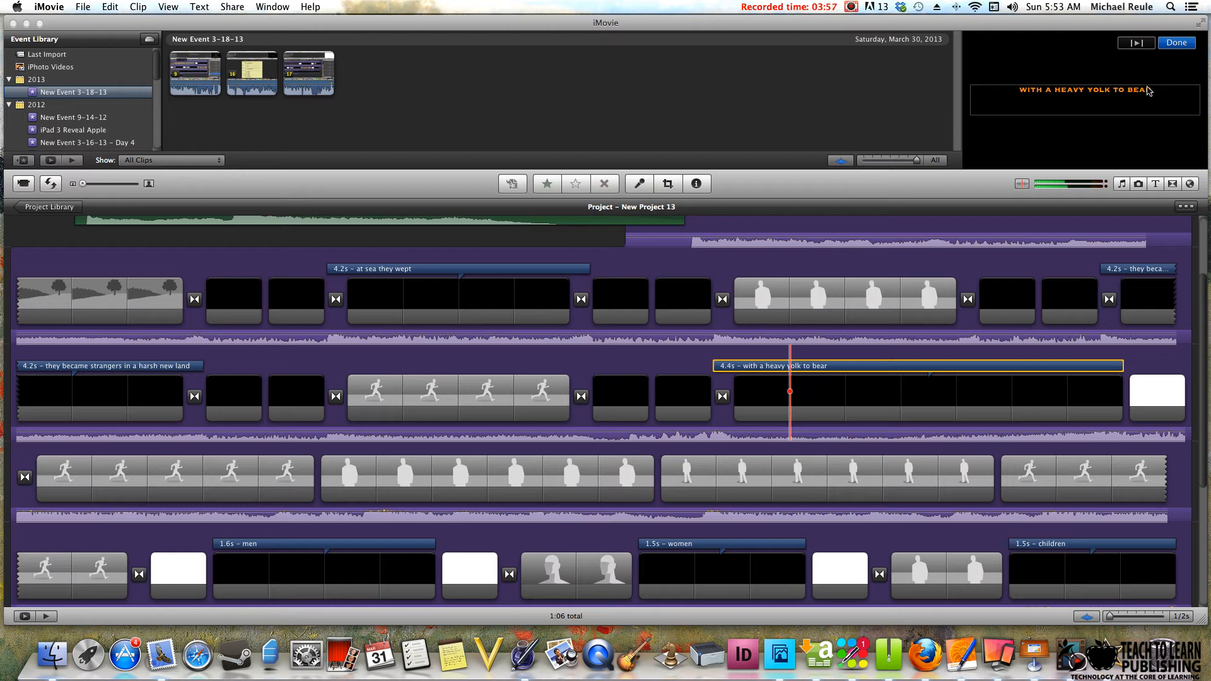
pyautogui.doubleClick(1146, 93)
pyautogui.write('BARE')
pyautogui.click(995, 349)
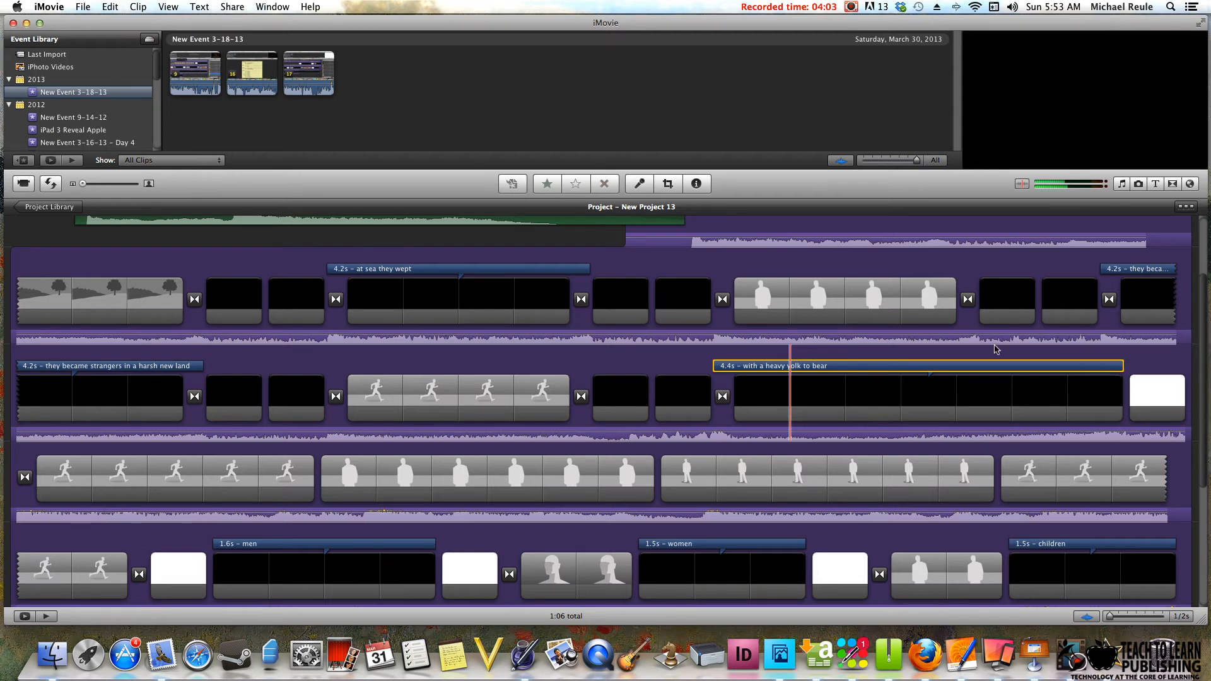
# Show the photo library and replace the Landscape placeholder clip in the timeline with photo 1 from Last Import
pyautogui.moveTo(1204, 296); pyautogui.dragTo(1204, 218)
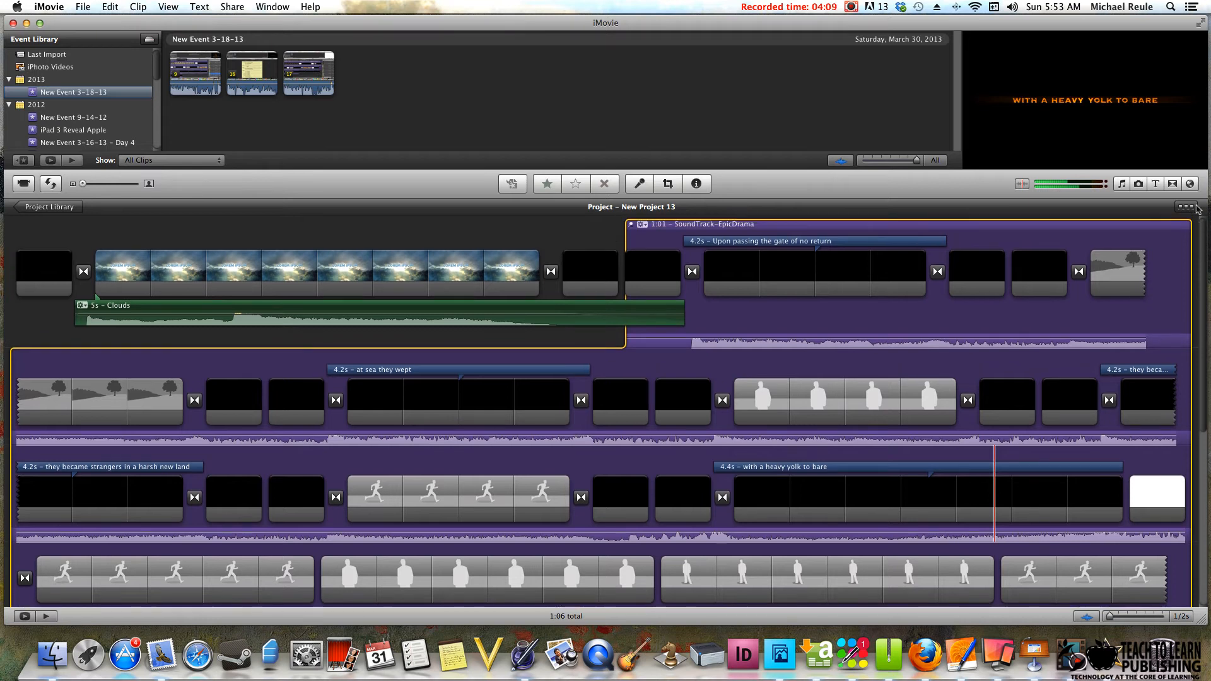
pyautogui.click(1138, 183)
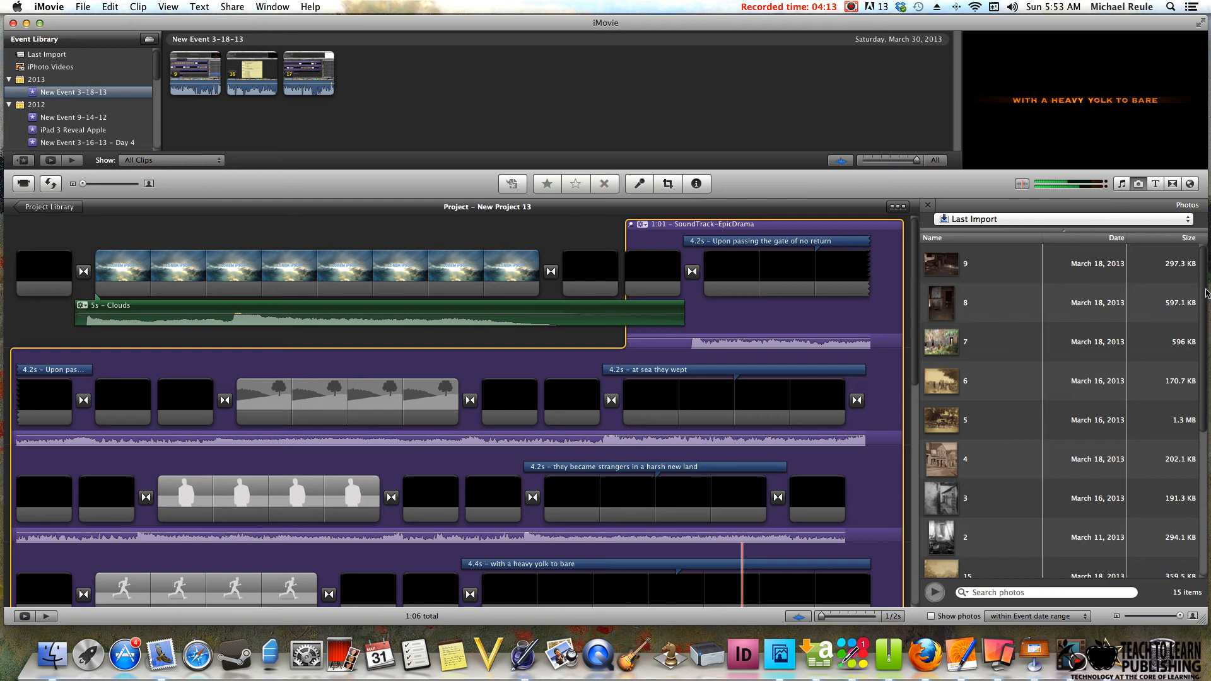
pyautogui.moveTo(1204, 296); pyautogui.dragTo(1195, 474)
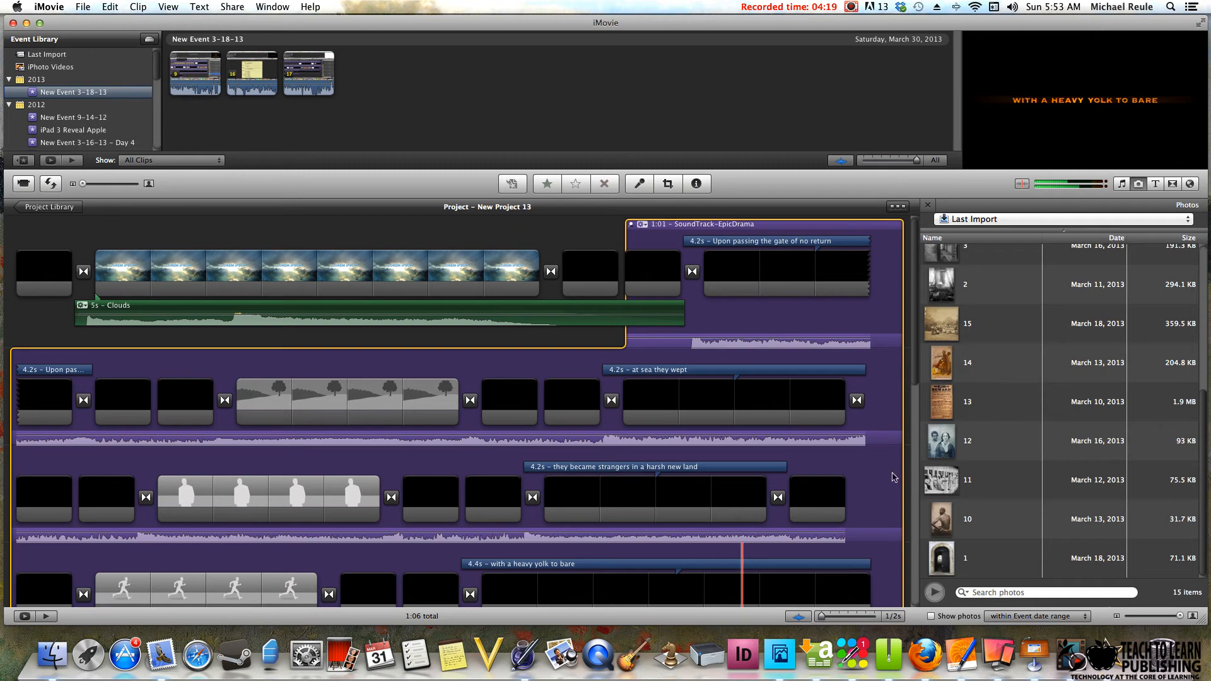
pyautogui.moveTo(914, 377)
pyautogui.mouseDown()
pyautogui.moveTo(914, 387)
pyautogui.moveTo(914, 368)
pyautogui.mouseUp()
pyautogui.moveTo(942, 561); pyautogui.dragTo(240, 398)
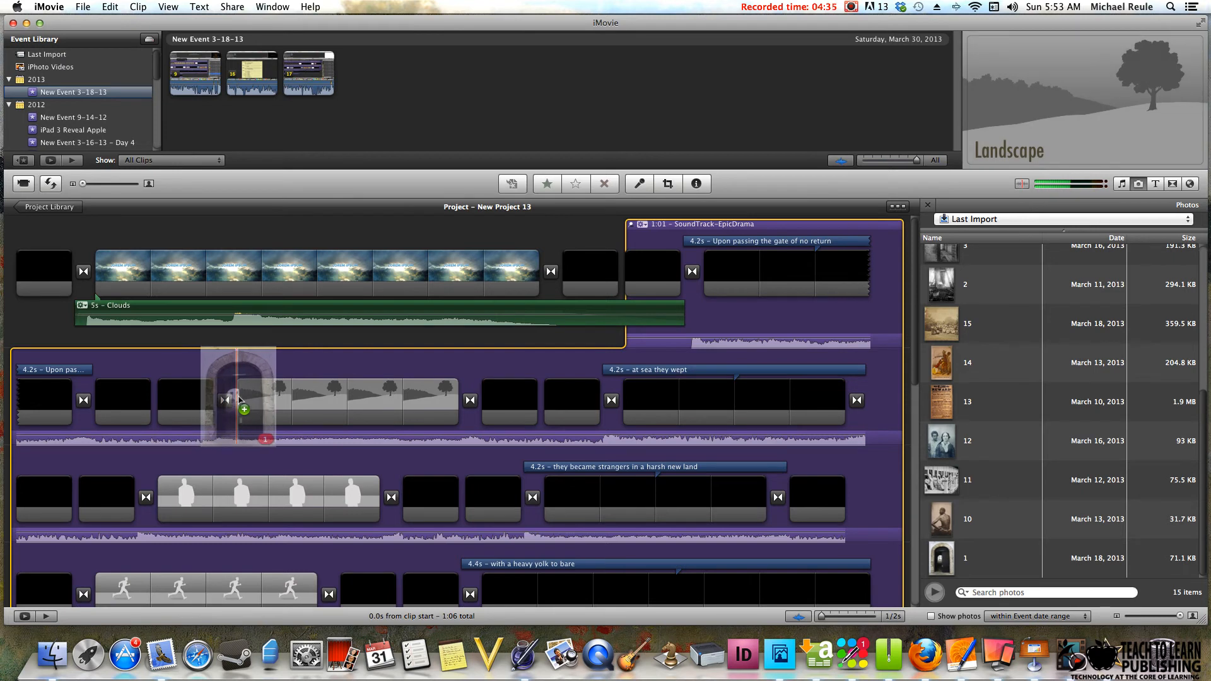
pyautogui.moveTo(240, 398); pyautogui.dragTo(241, 399)
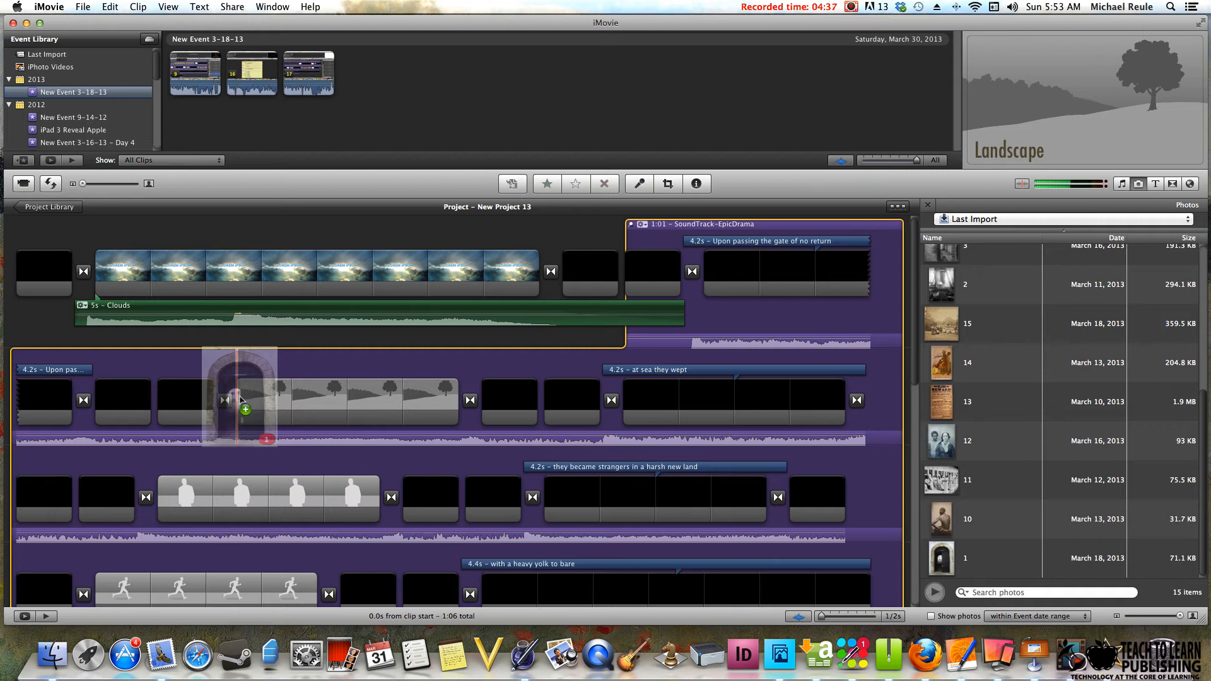
pyautogui.moveTo(241, 399); pyautogui.dragTo(239, 398)
pyautogui.moveTo(240, 399); pyautogui.dragTo(240, 399)
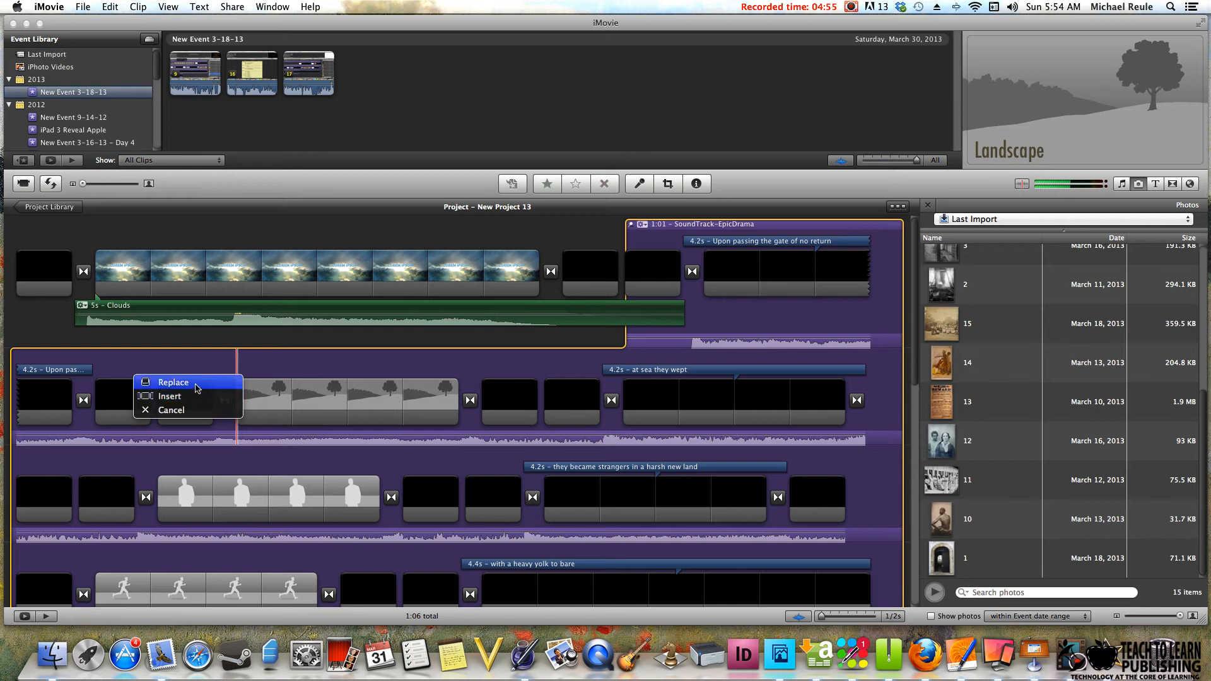
pyautogui.click(174, 382)
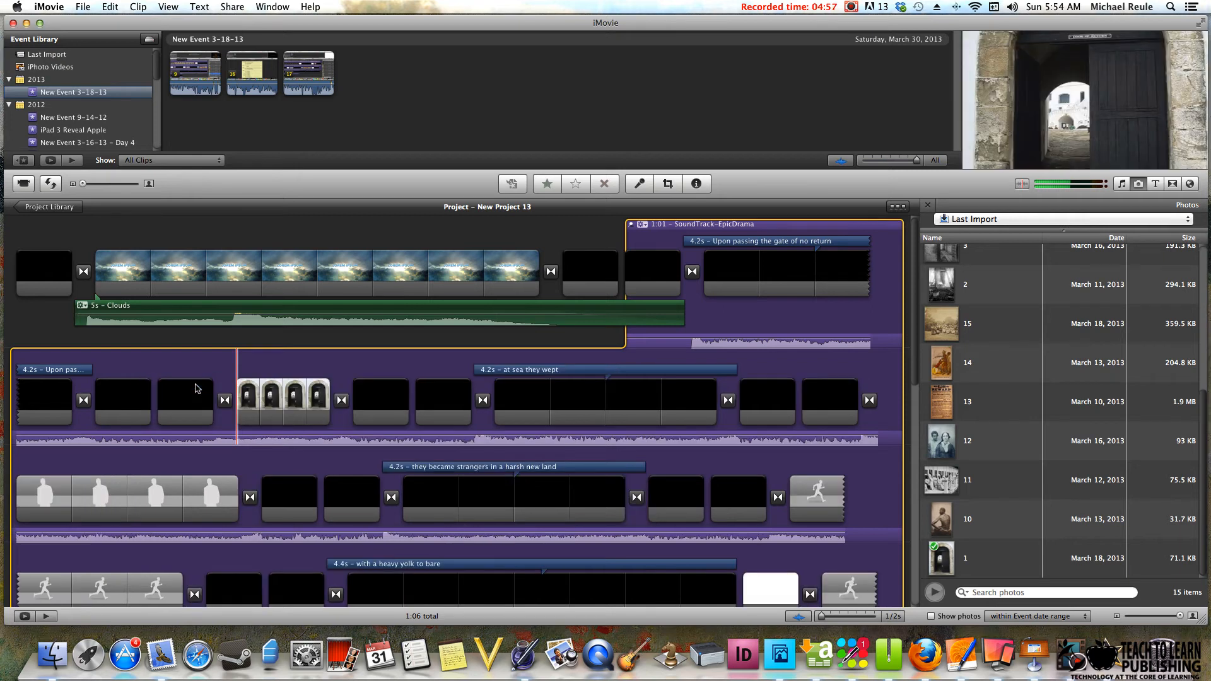
pyautogui.moveTo(917, 369); pyautogui.dragTo(917, 505)
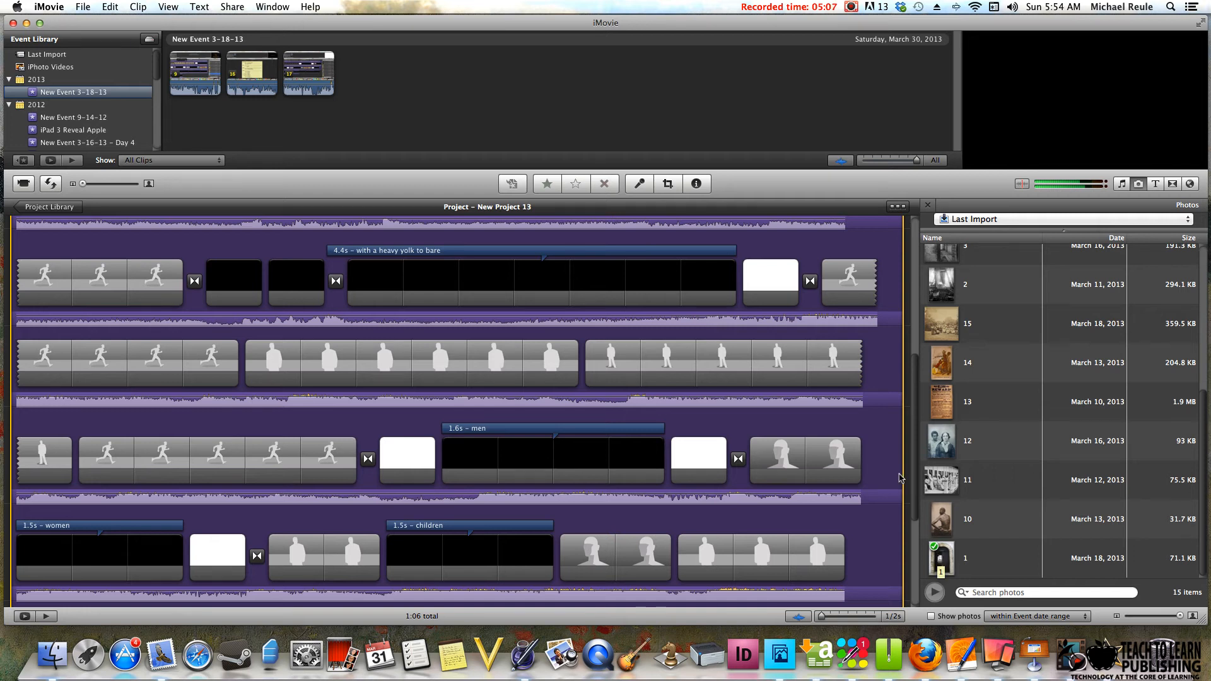
pyautogui.moveTo(914, 478); pyautogui.dragTo(914, 348)
pyautogui.press('End')
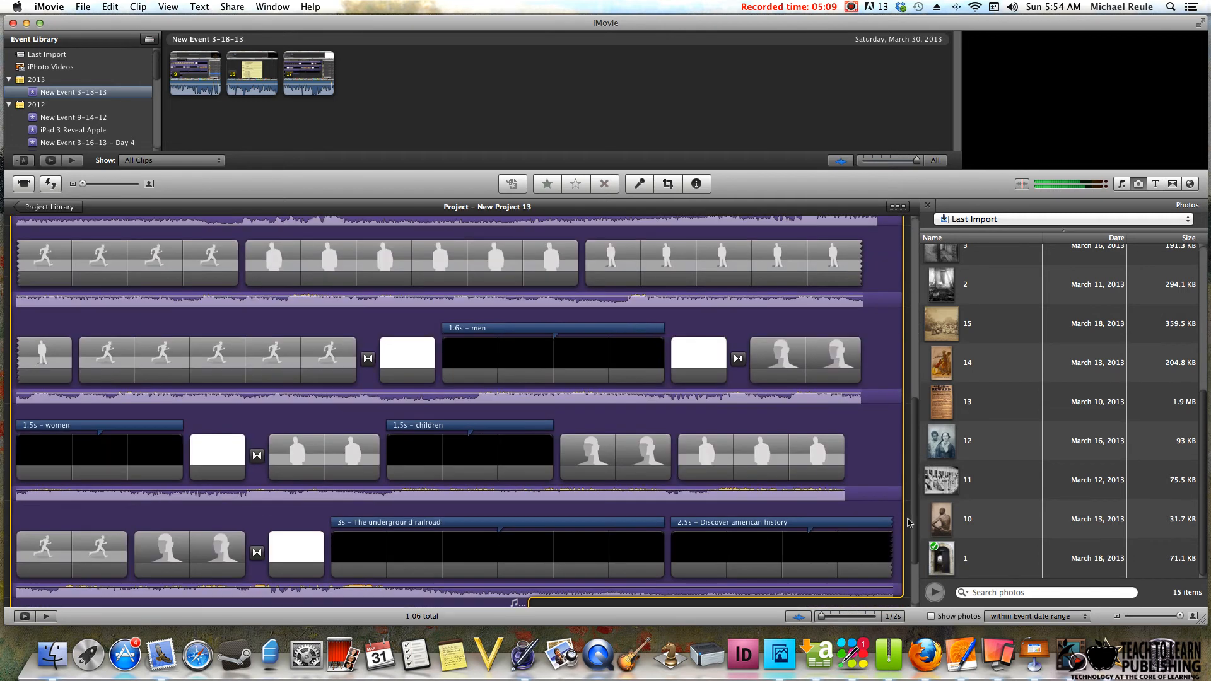
pyautogui.click(851, 6)
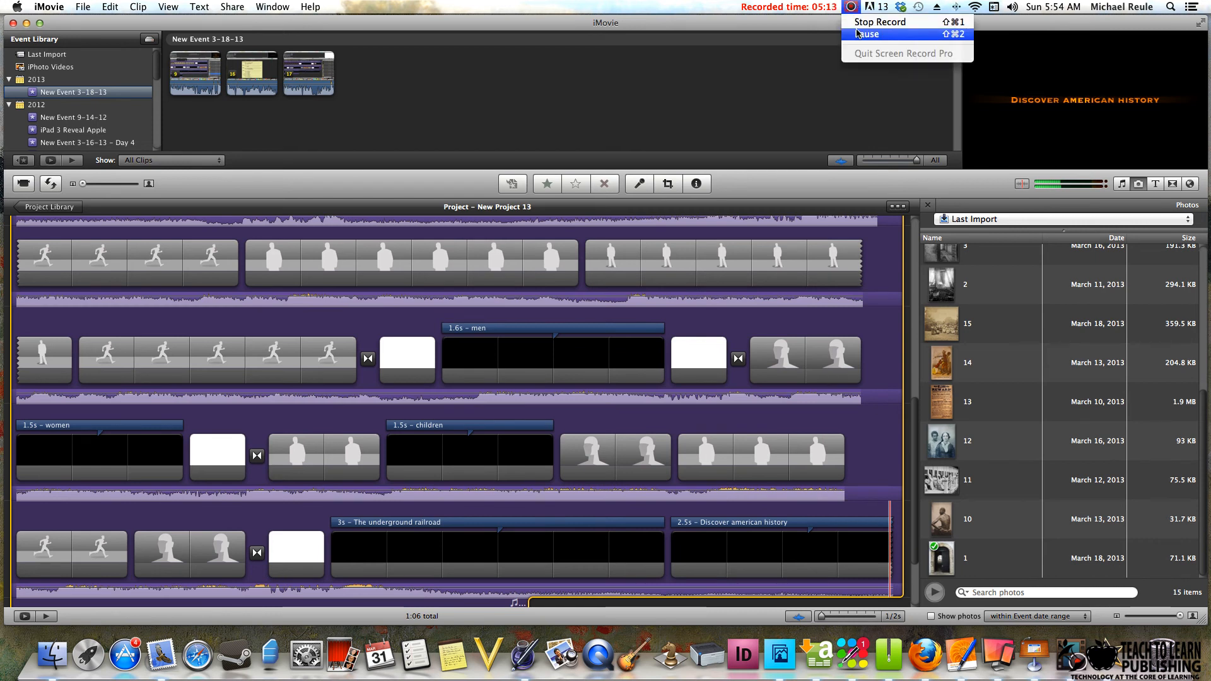
pyautogui.click(856, 19)
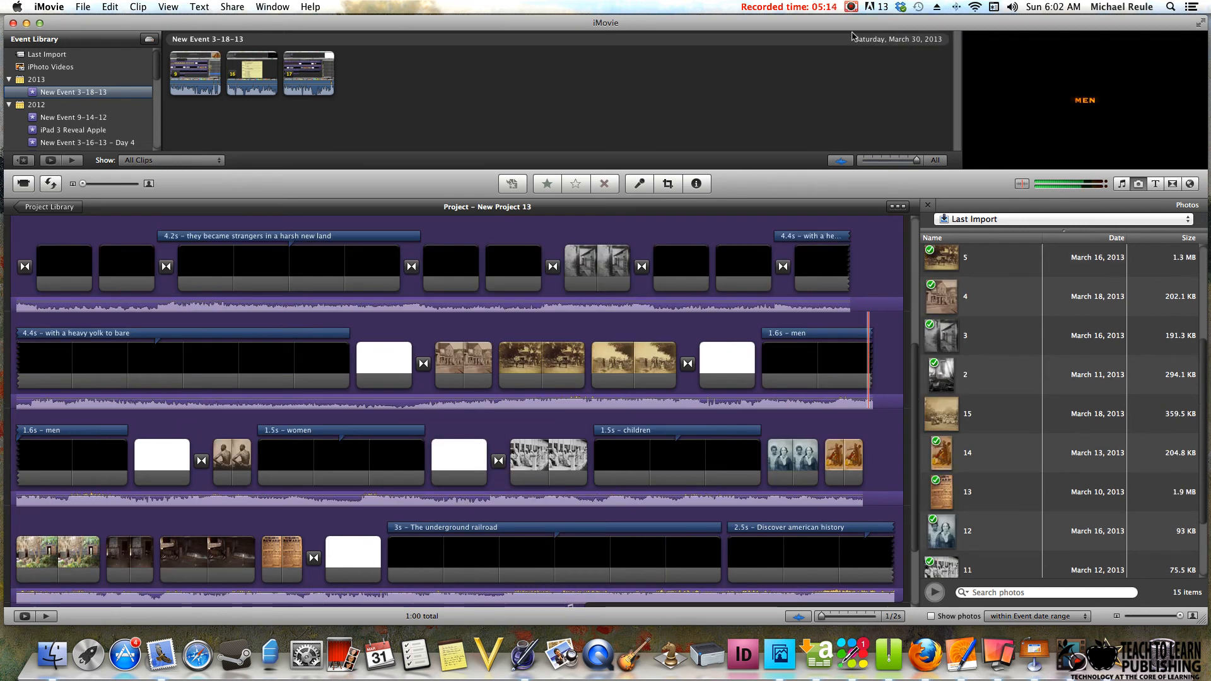
# Insert photo 15 from Last Import between the two sepia photo clips that precede the "men" title, without replacing either clip
pyautogui.scroll(-1, 916, 441)
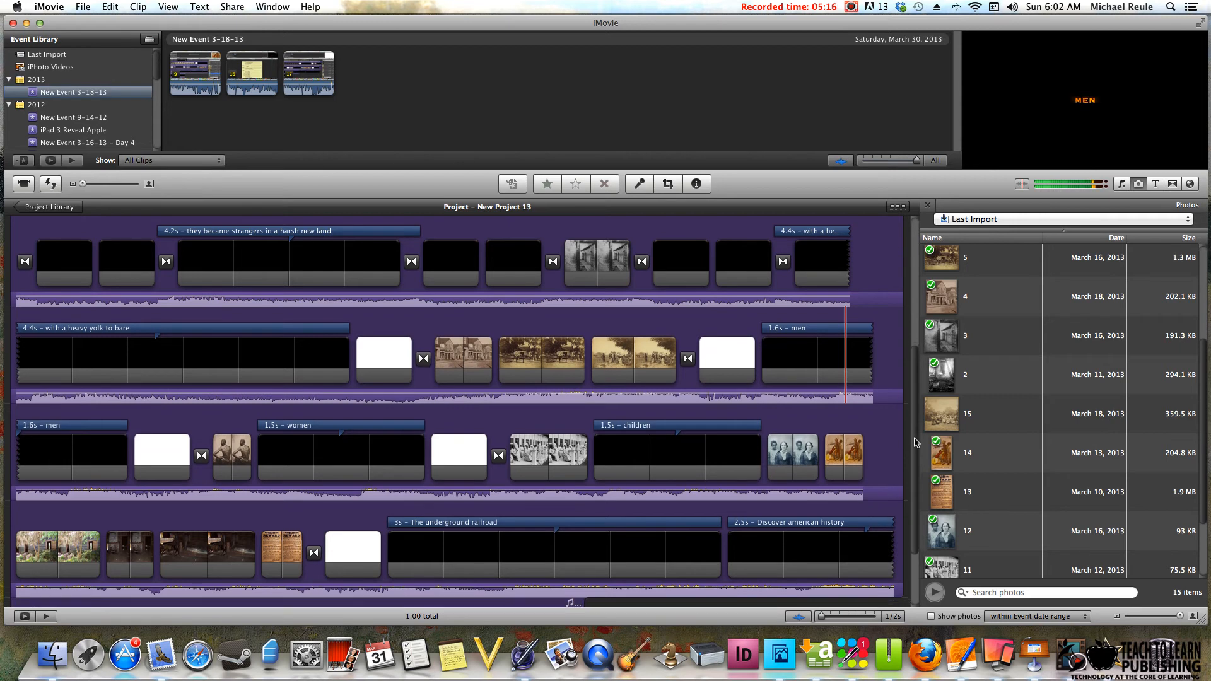
pyautogui.scroll(-5, 916, 442)
pyautogui.scroll(-2, 914, 449)
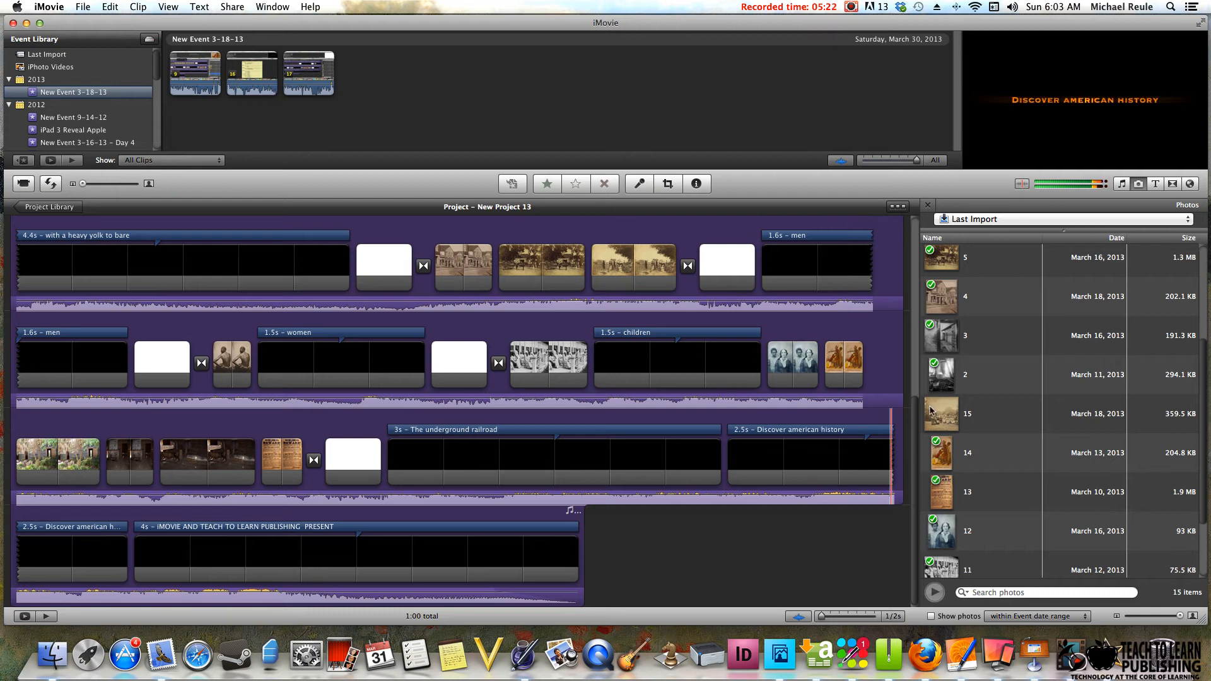
pyautogui.moveTo(940, 413); pyautogui.dragTo(594, 286)
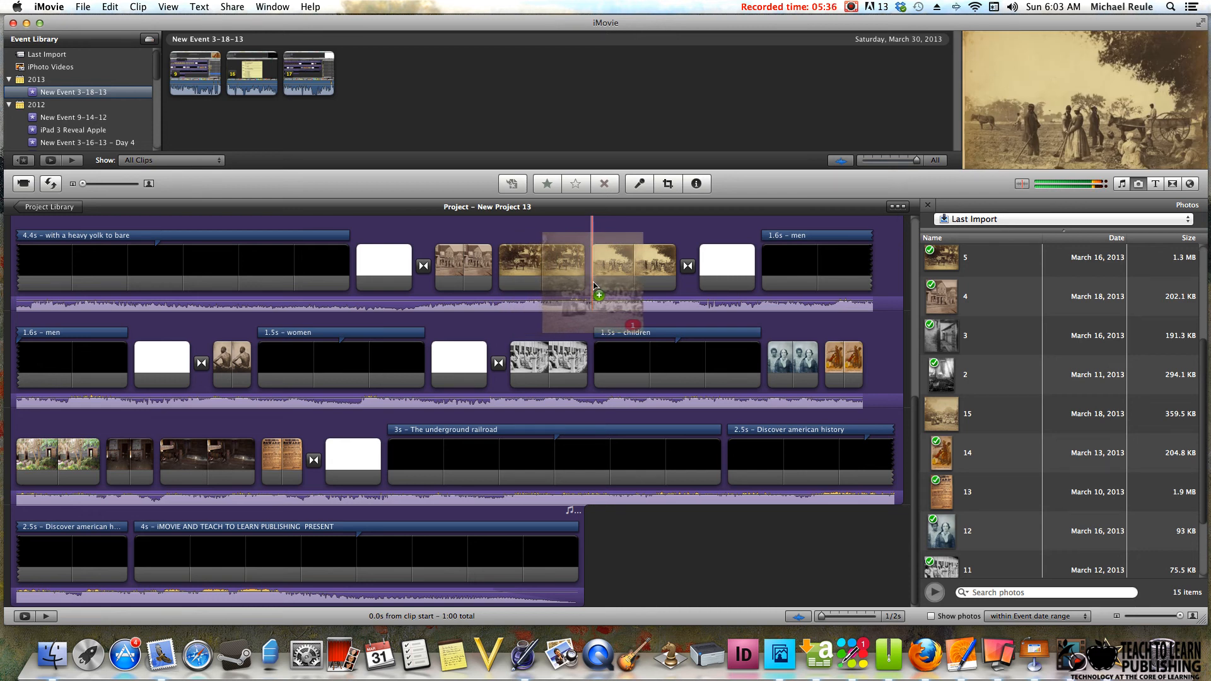
pyautogui.moveTo(594, 285); pyautogui.dragTo(594, 286)
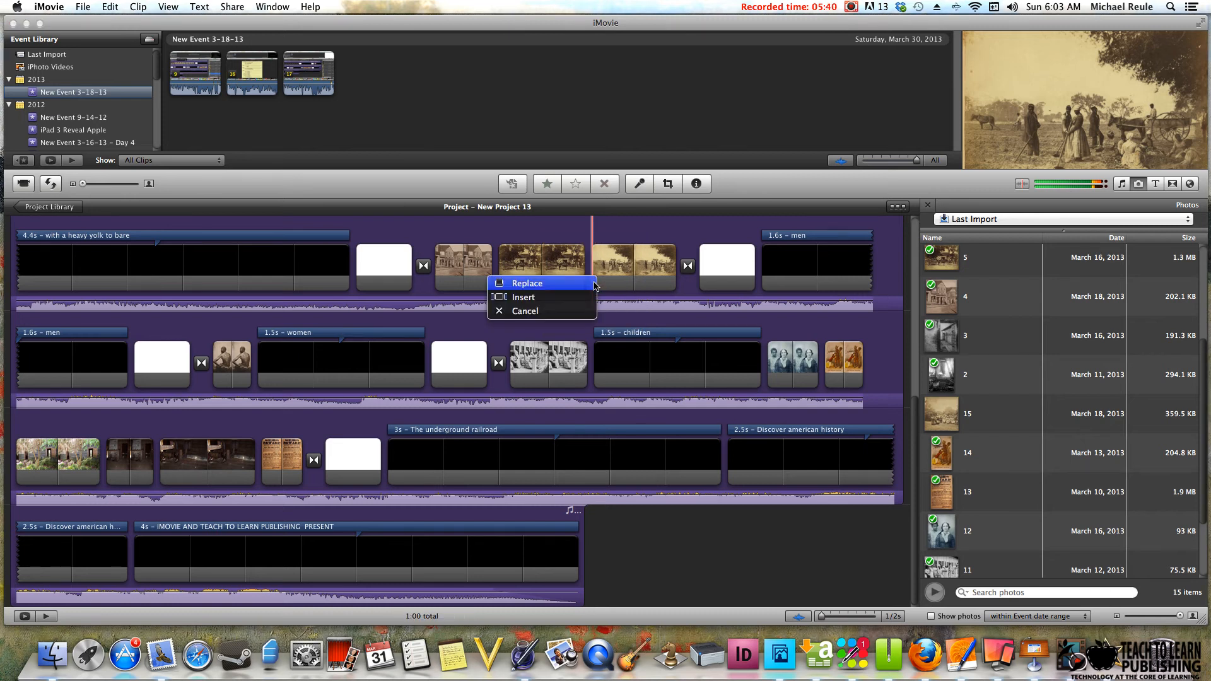
pyautogui.click(543, 299)
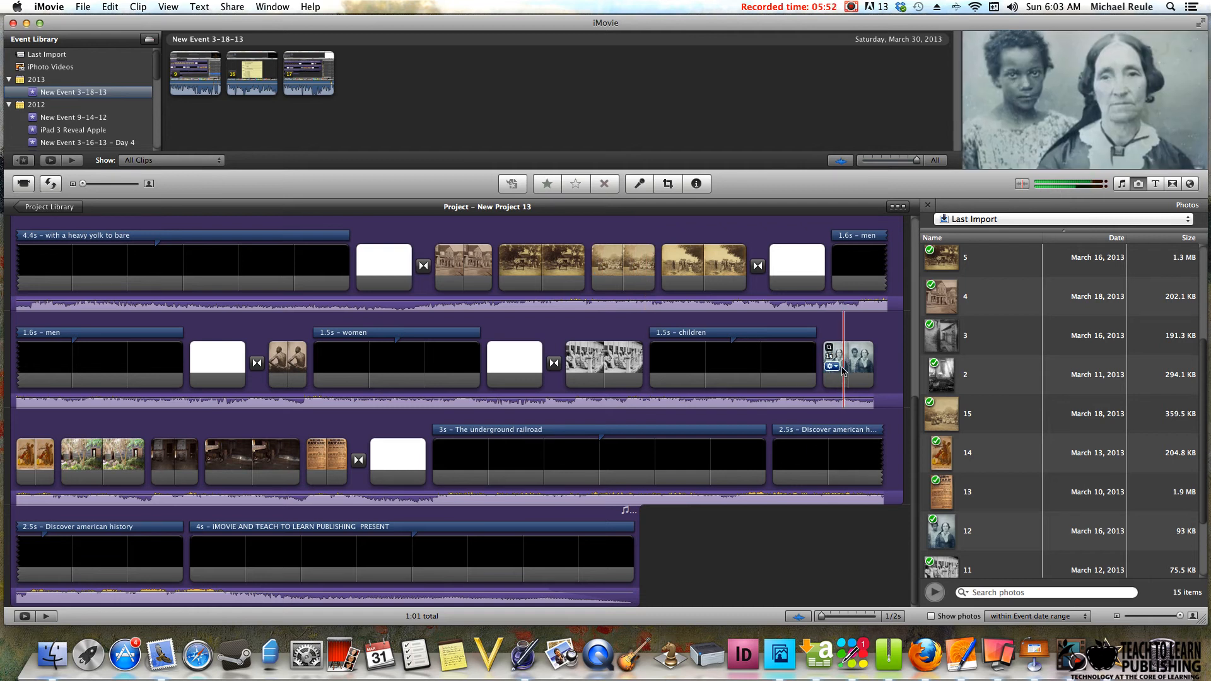
# Set the duration of the photo clip following the "children" title to 2 seconds, applied to all stills
pyautogui.click(831, 366)
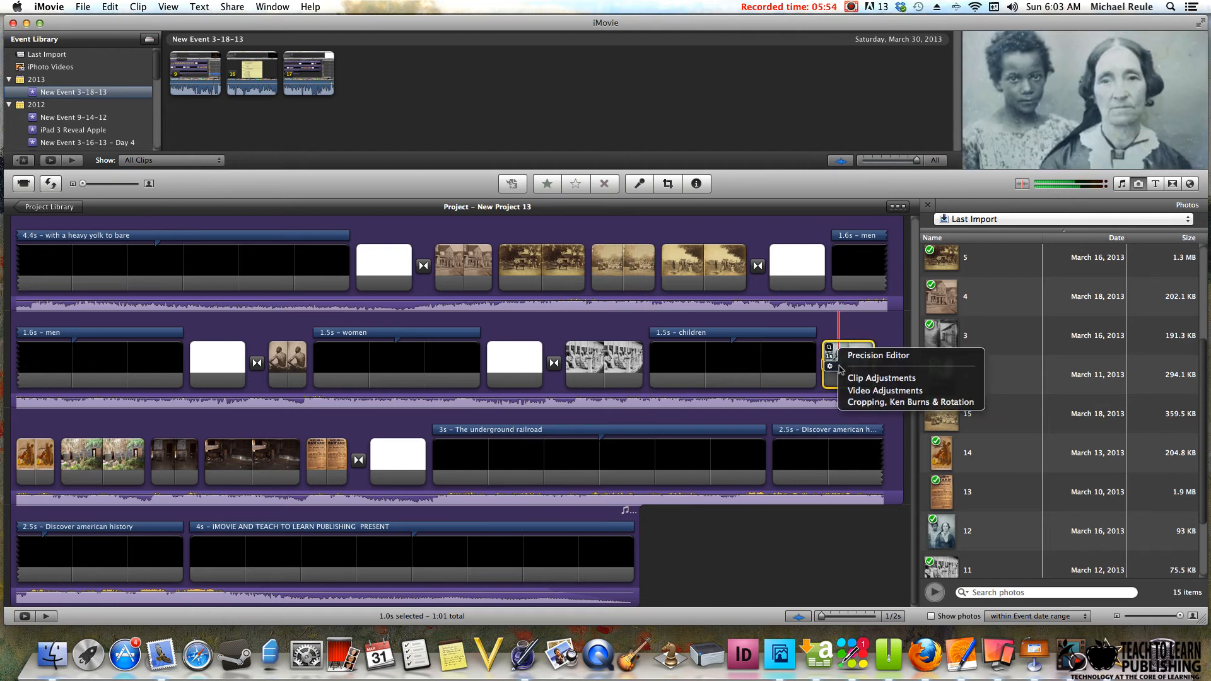
pyautogui.click(852, 378)
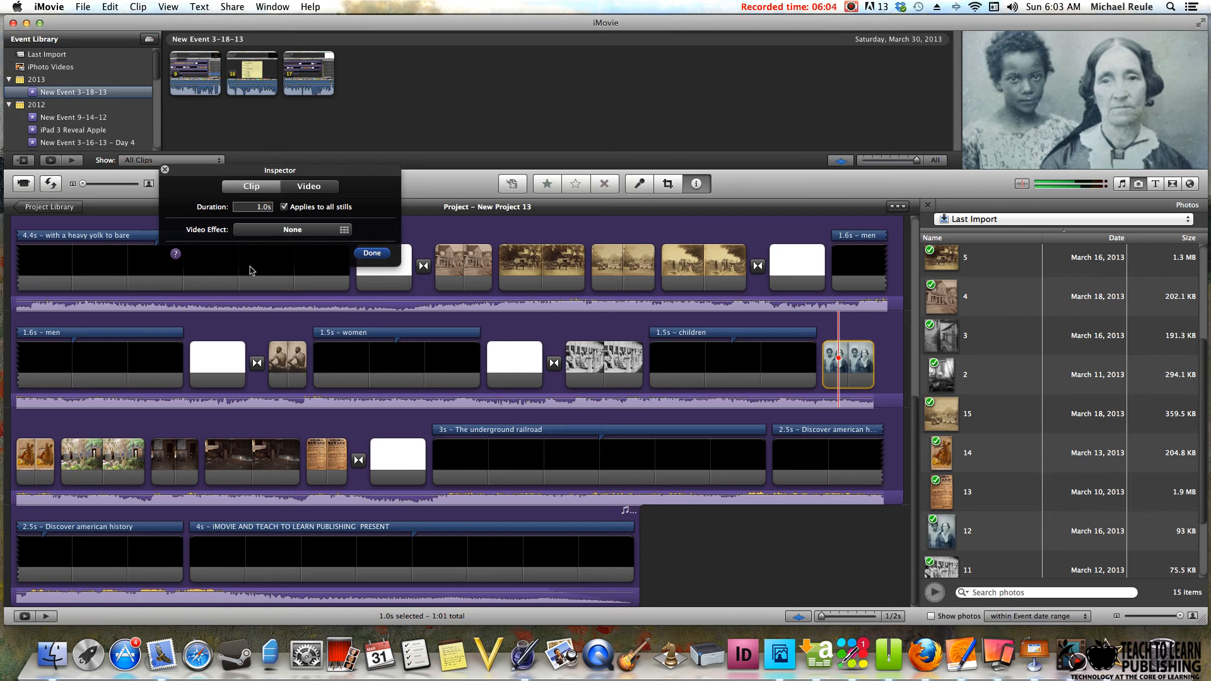
pyautogui.doubleClick(260, 208)
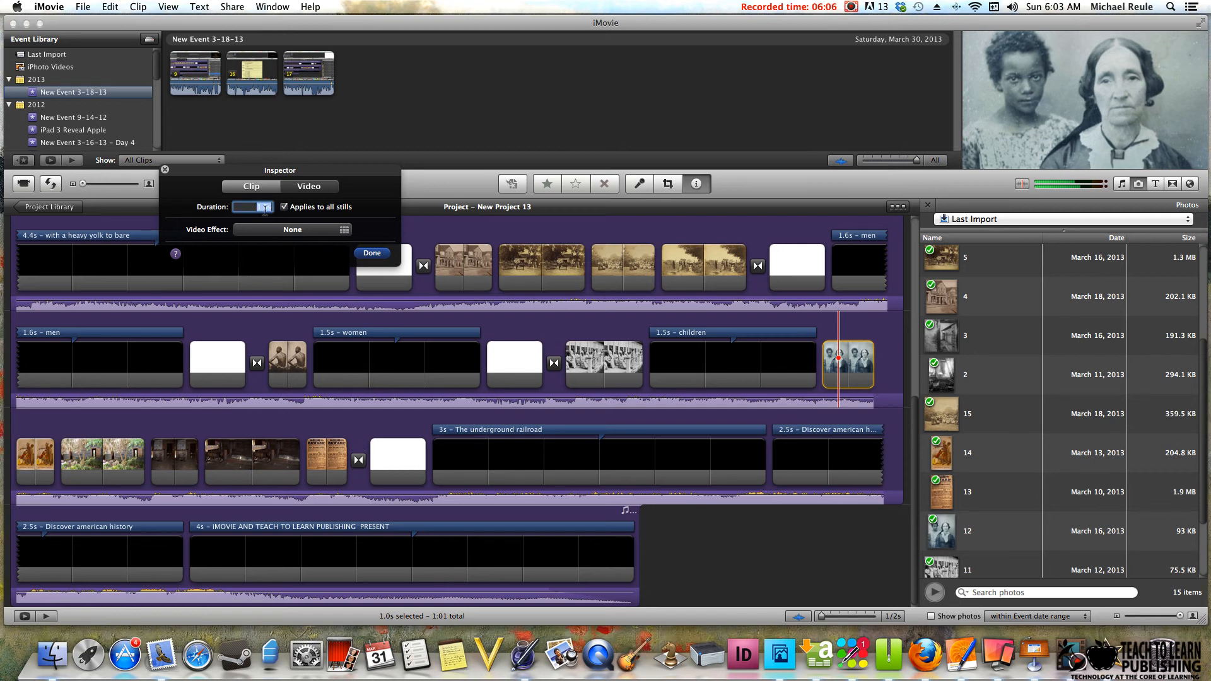
pyautogui.write('2.')
pyautogui.click(364, 254)
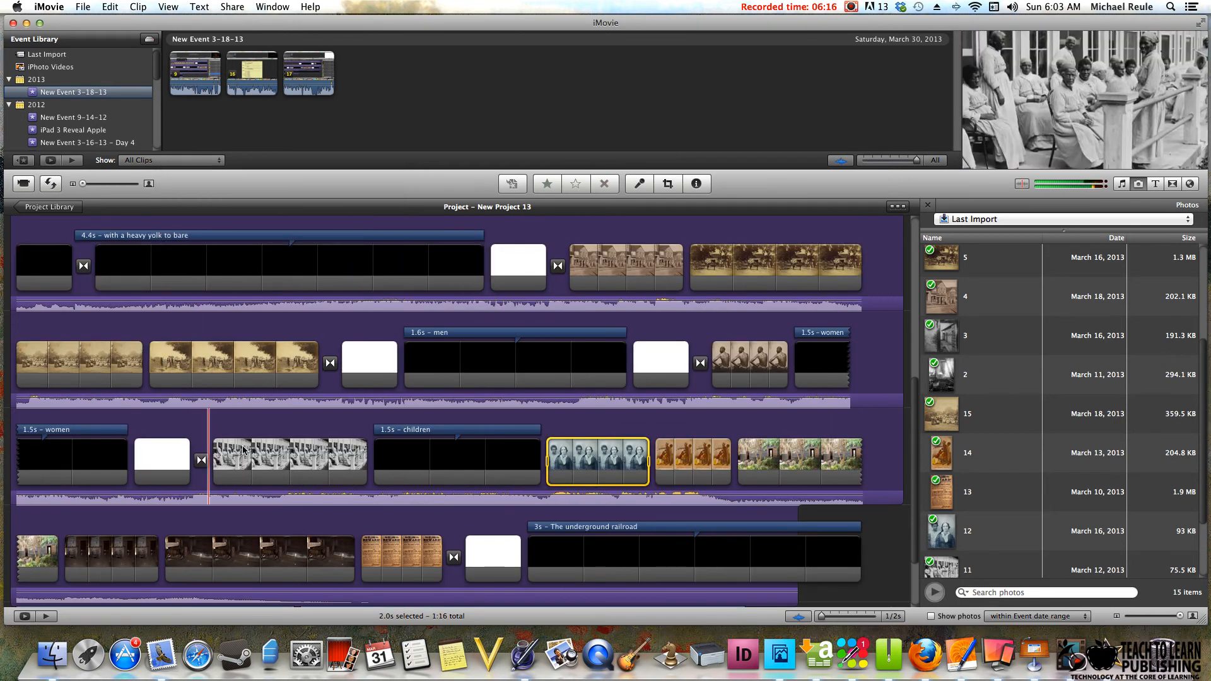
# Change the background of the white clip following the "with a heavy yolk to bare" title to Black
pyautogui.moveTo(914, 440); pyautogui.dragTo(916, 499)
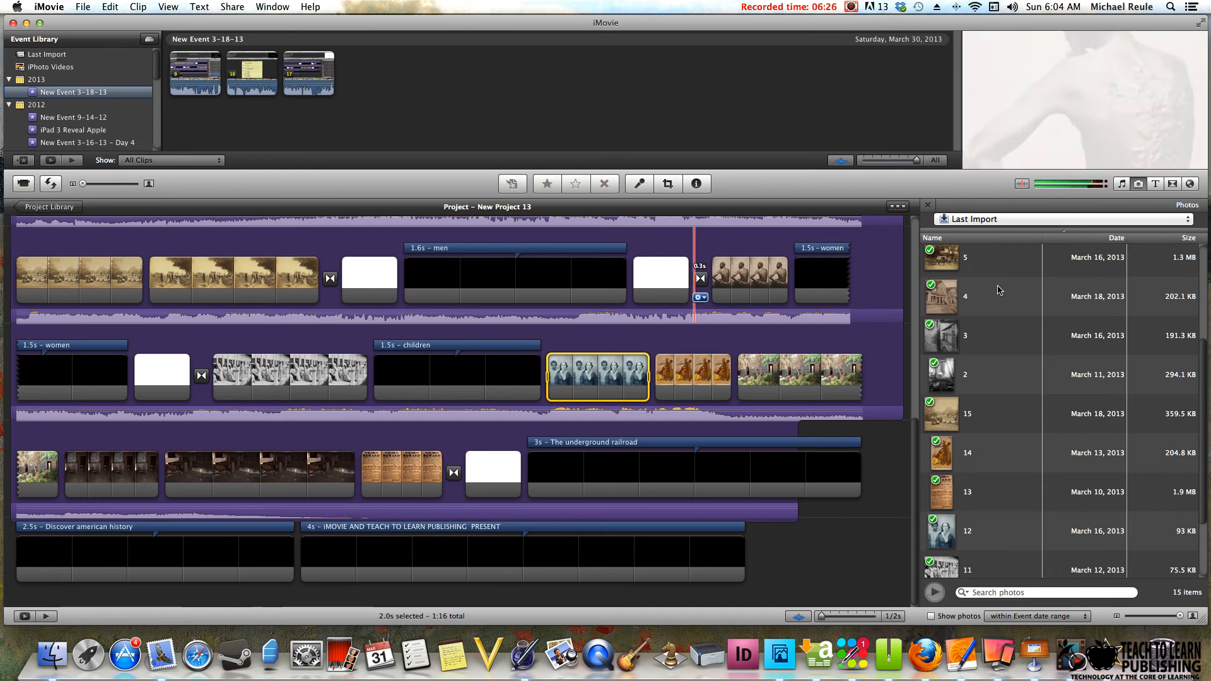
pyautogui.moveTo(917, 422); pyautogui.dragTo(919, 361)
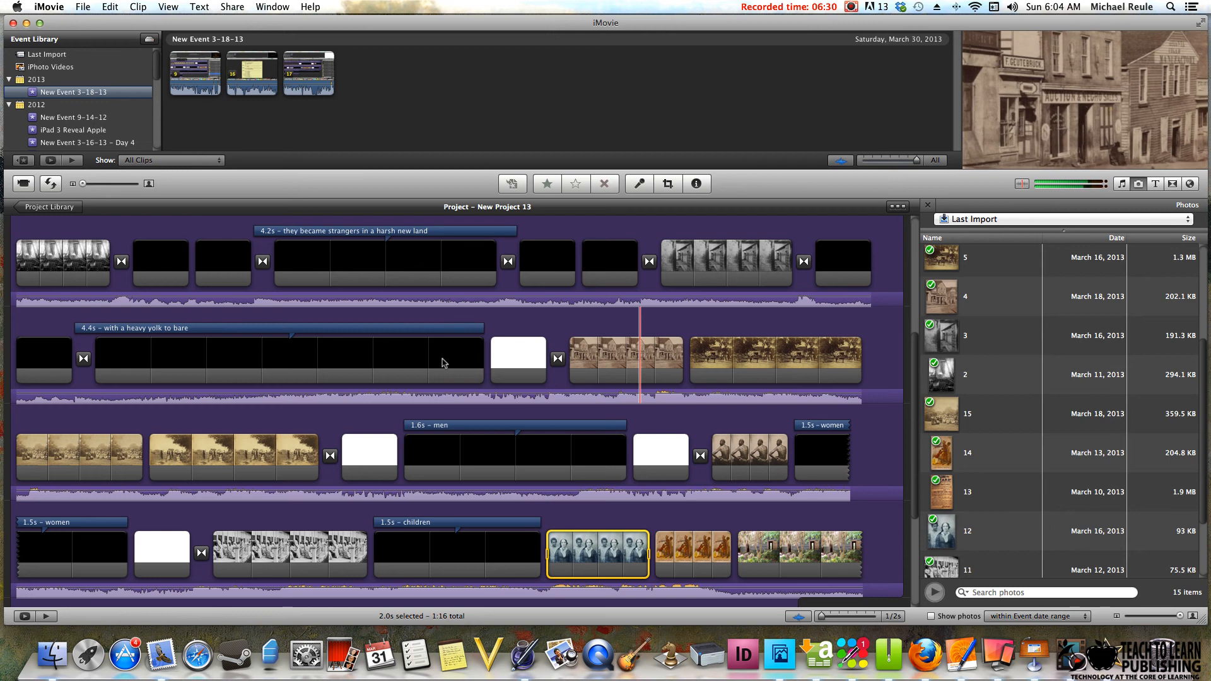
pyautogui.click(509, 362)
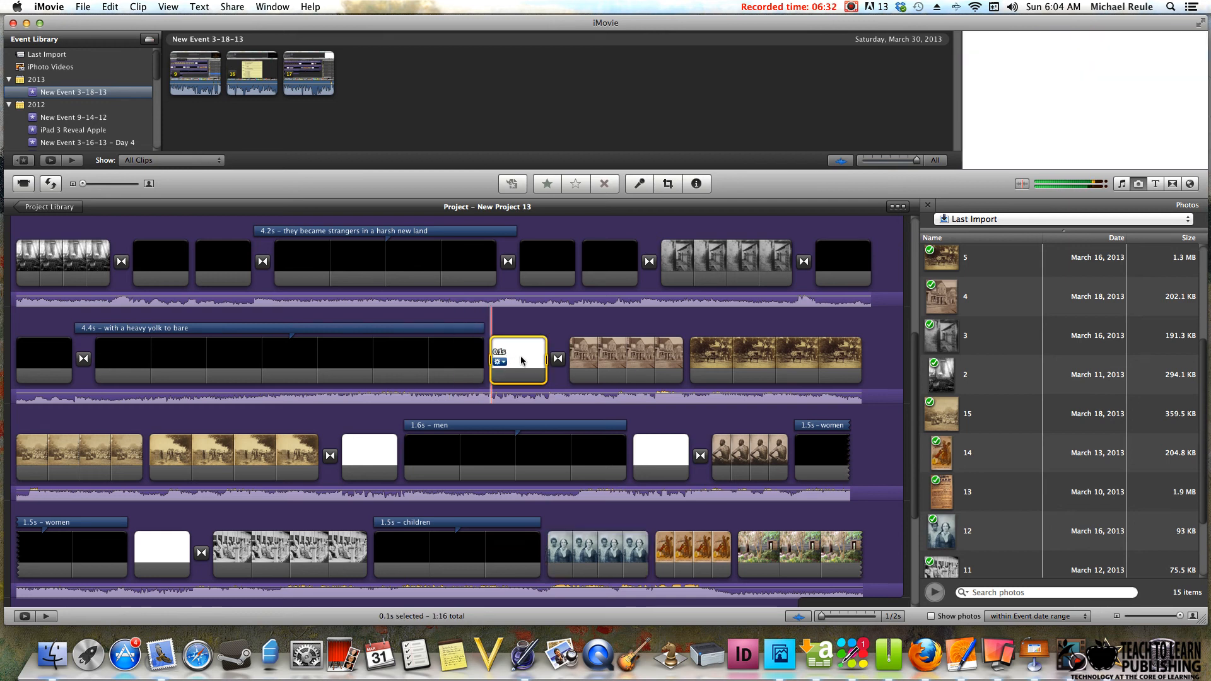
pyautogui.click(697, 183)
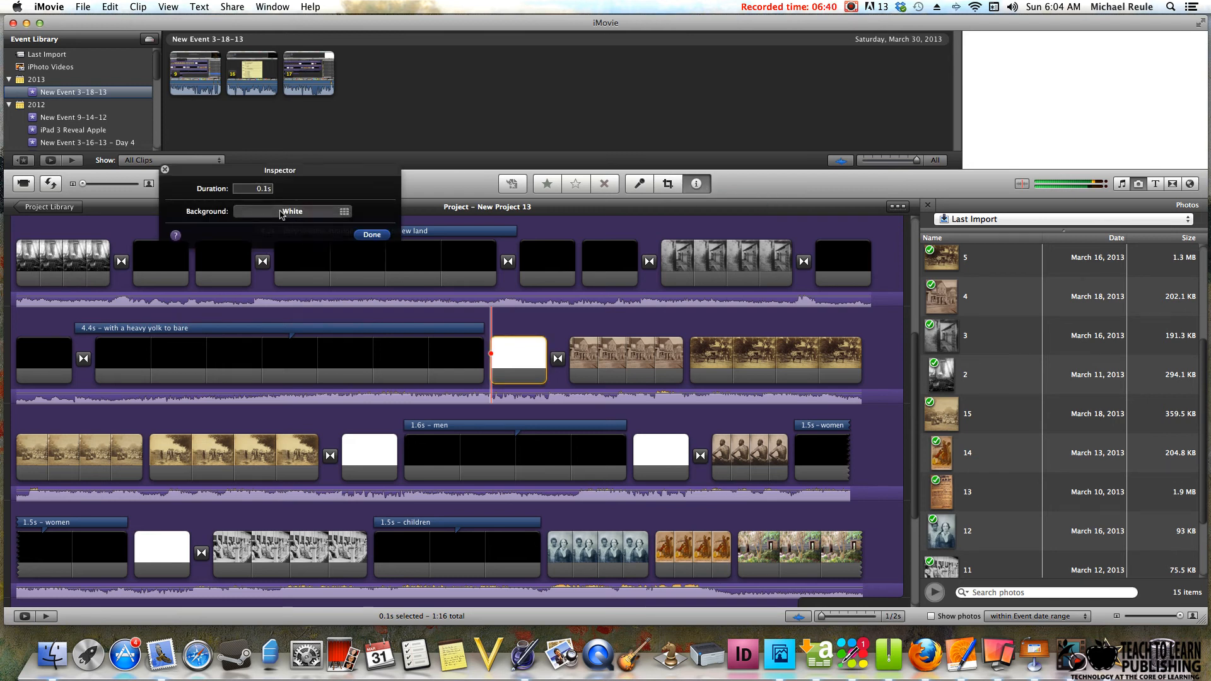
pyautogui.click(281, 212)
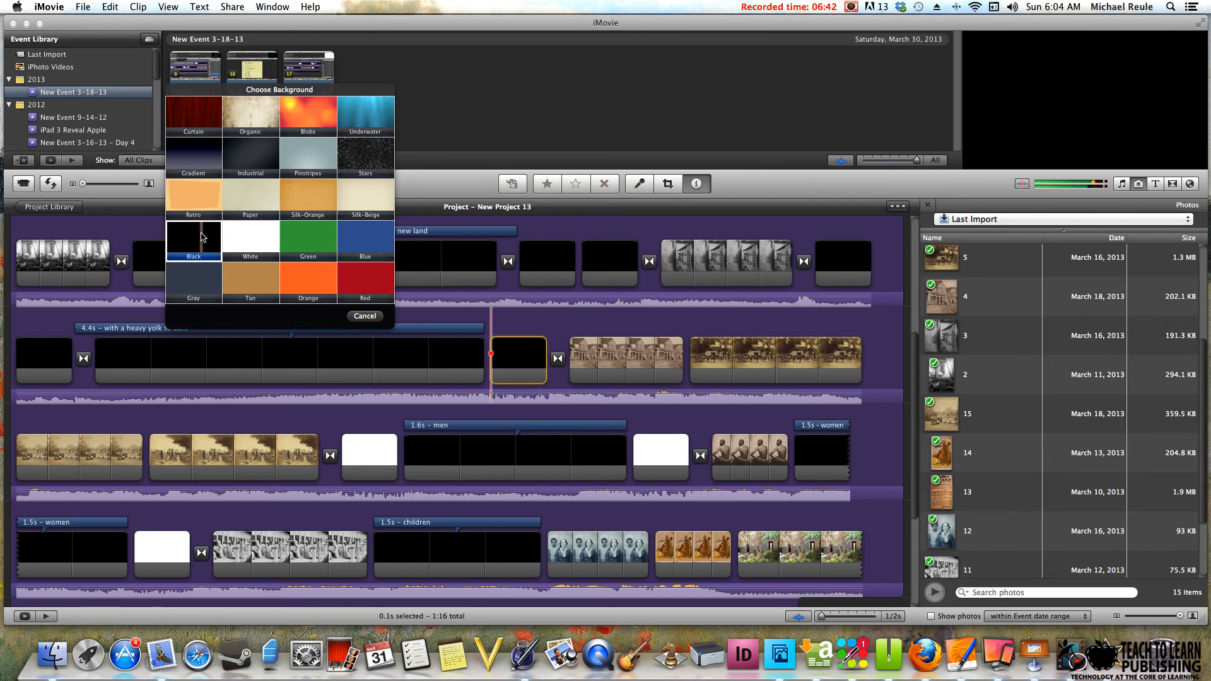
pyautogui.click(201, 238)
# Change the background of the white clip just before the "men" title to Black
pyautogui.click(355, 467)
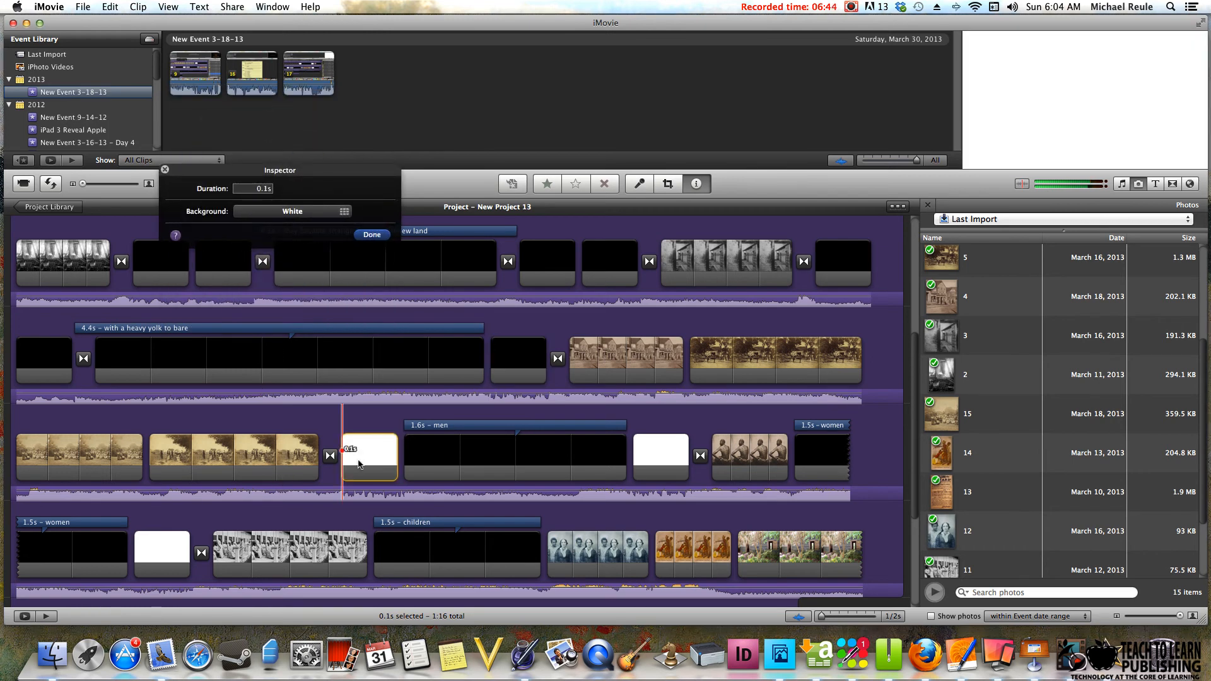
pyautogui.click(243, 212)
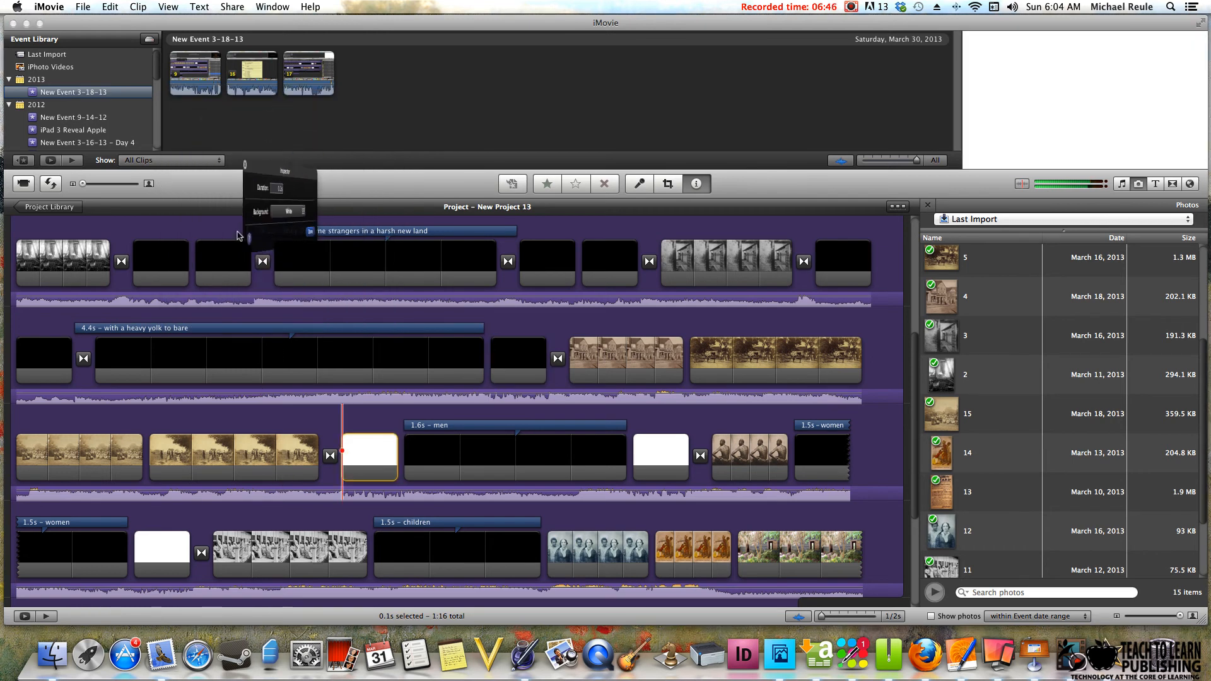
pyautogui.click(194, 240)
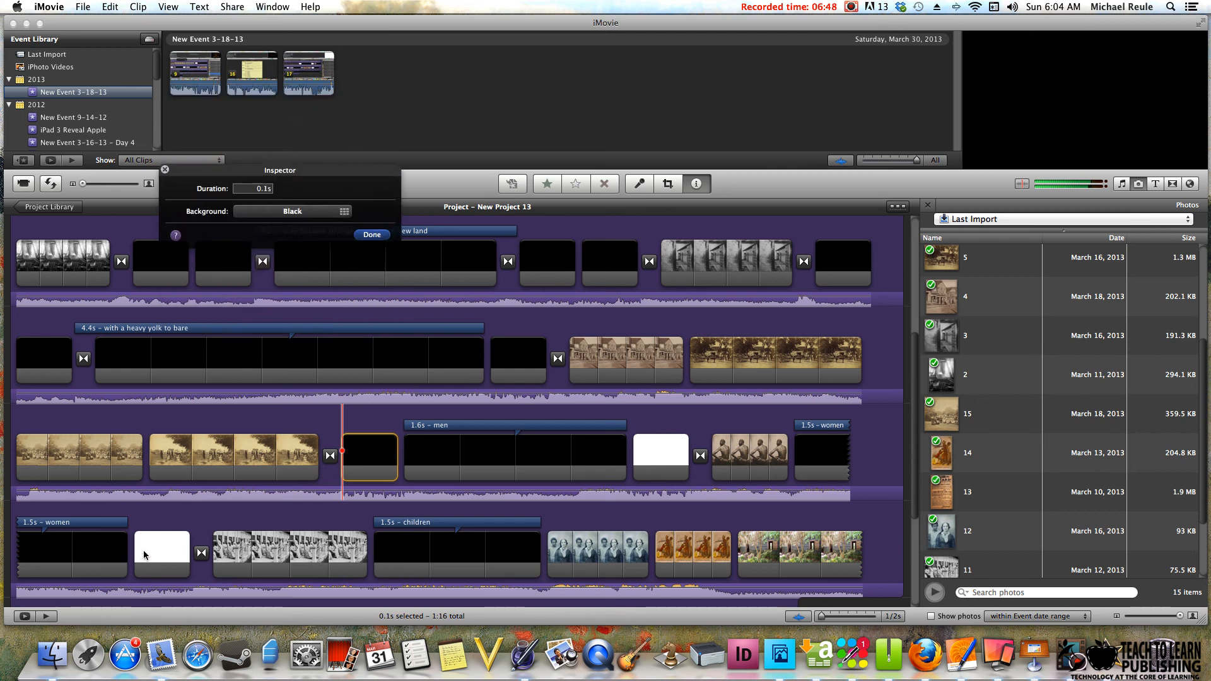
# Change the backgrounds of the white clips following the "women" and "men" titles to Black
pyautogui.click(288, 211)
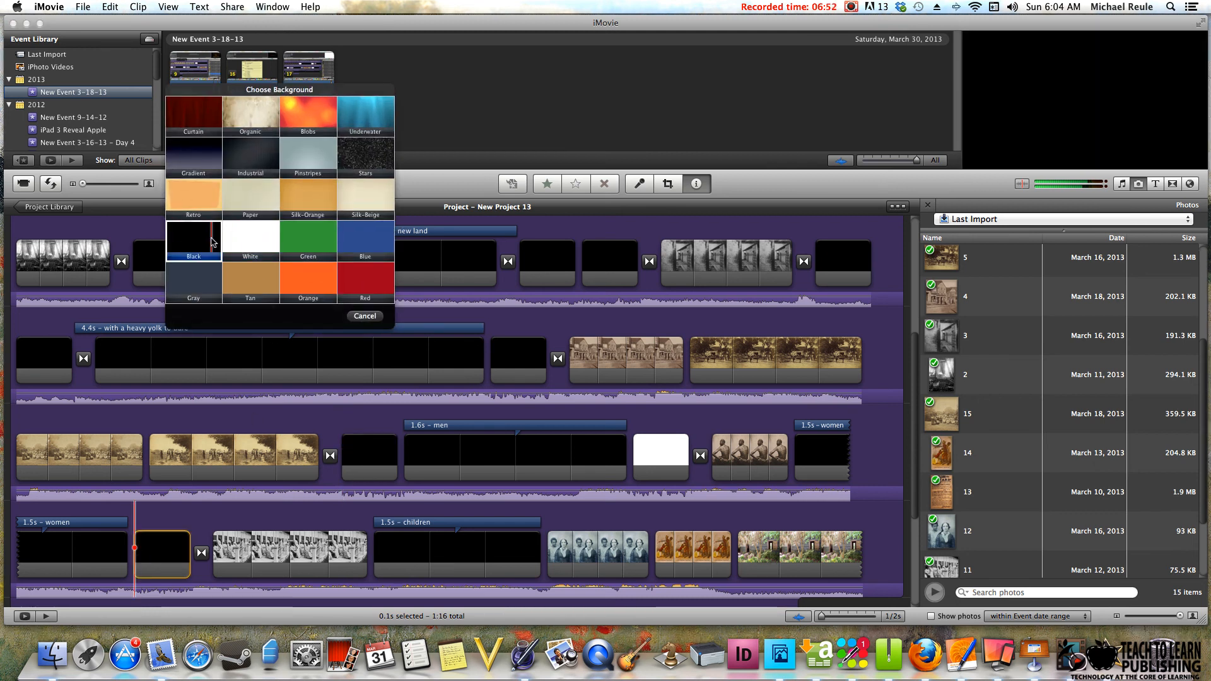
pyautogui.click(643, 445)
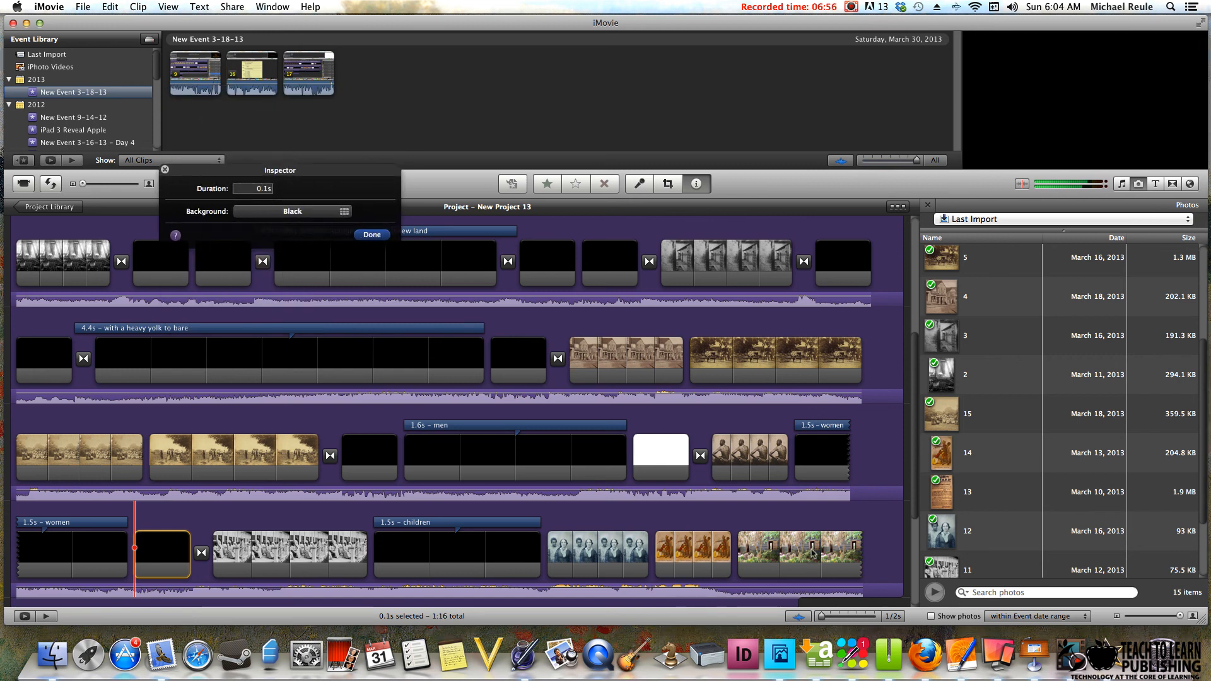
pyautogui.click(643, 448)
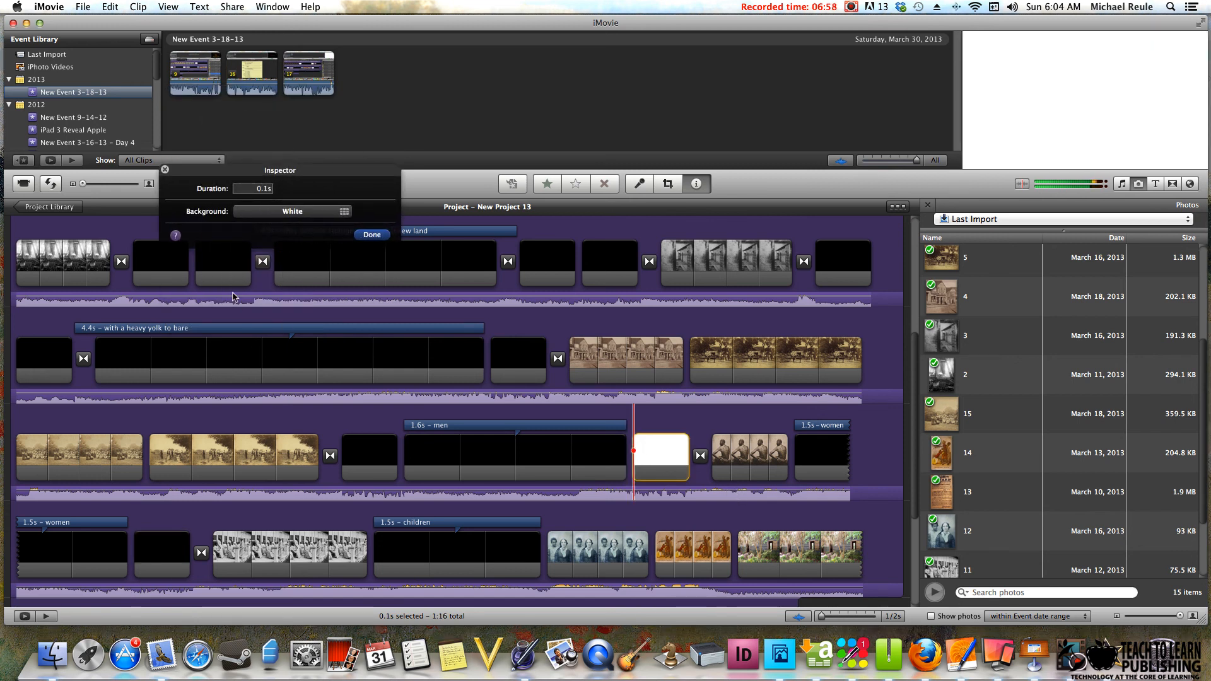
pyautogui.click(292, 211)
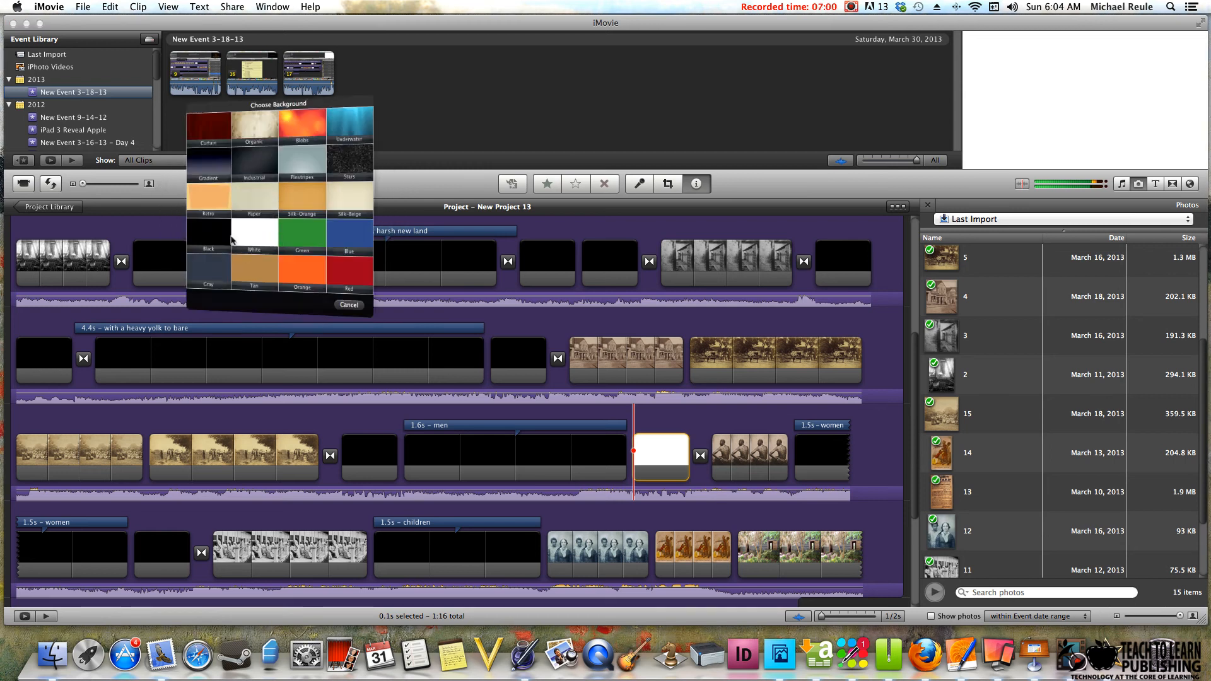
pyautogui.click(190, 251)
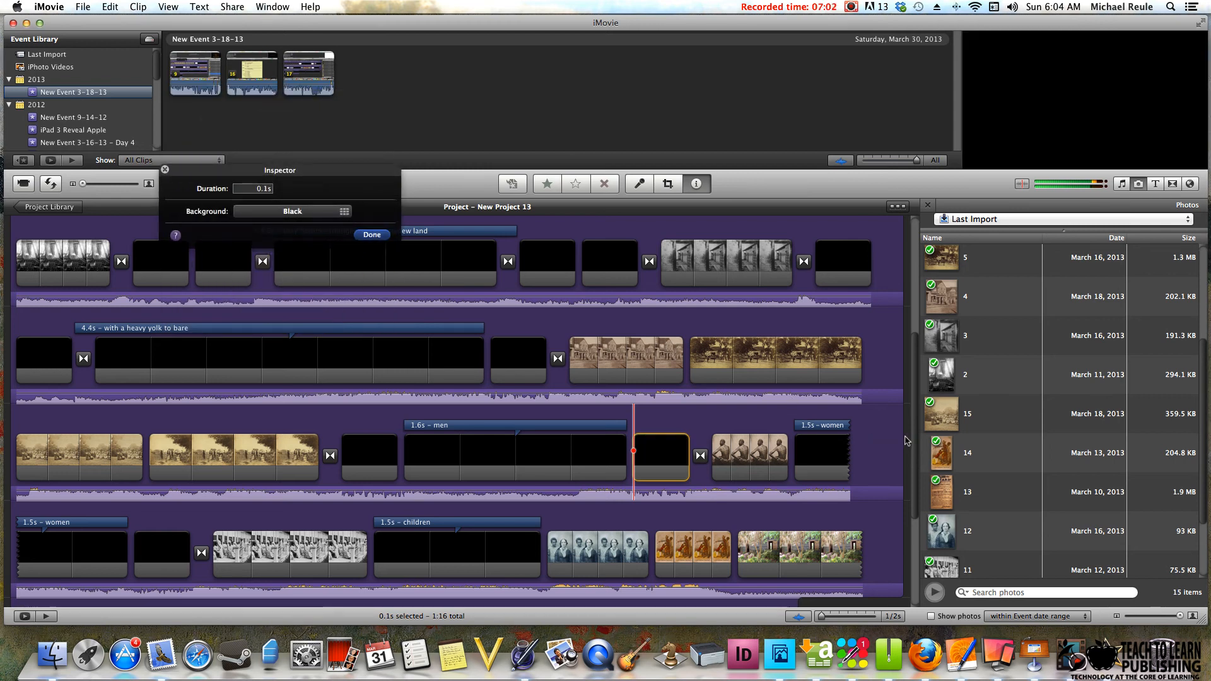
# Change the background of the white clip before "The underground railroad" title to Black, and close the clip settings
pyautogui.scroll(5, 906, 440)
pyautogui.scroll(-6, 906, 483)
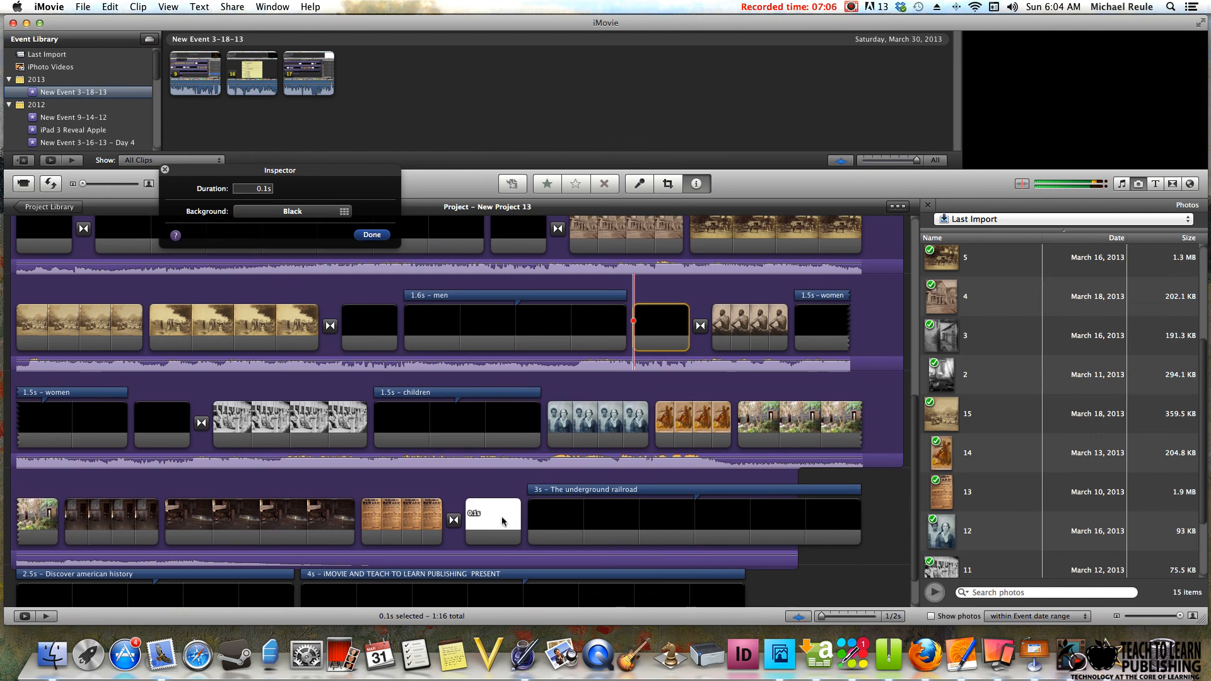
pyautogui.click(503, 521)
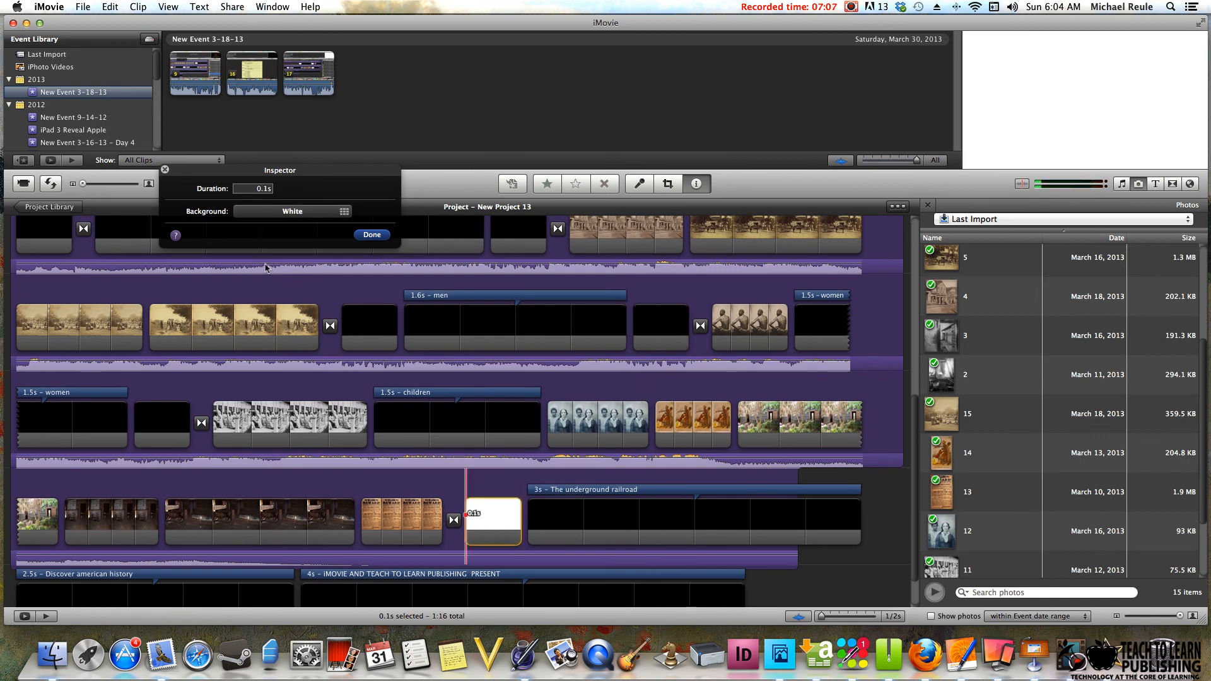
pyautogui.click(264, 212)
pyautogui.click(220, 232)
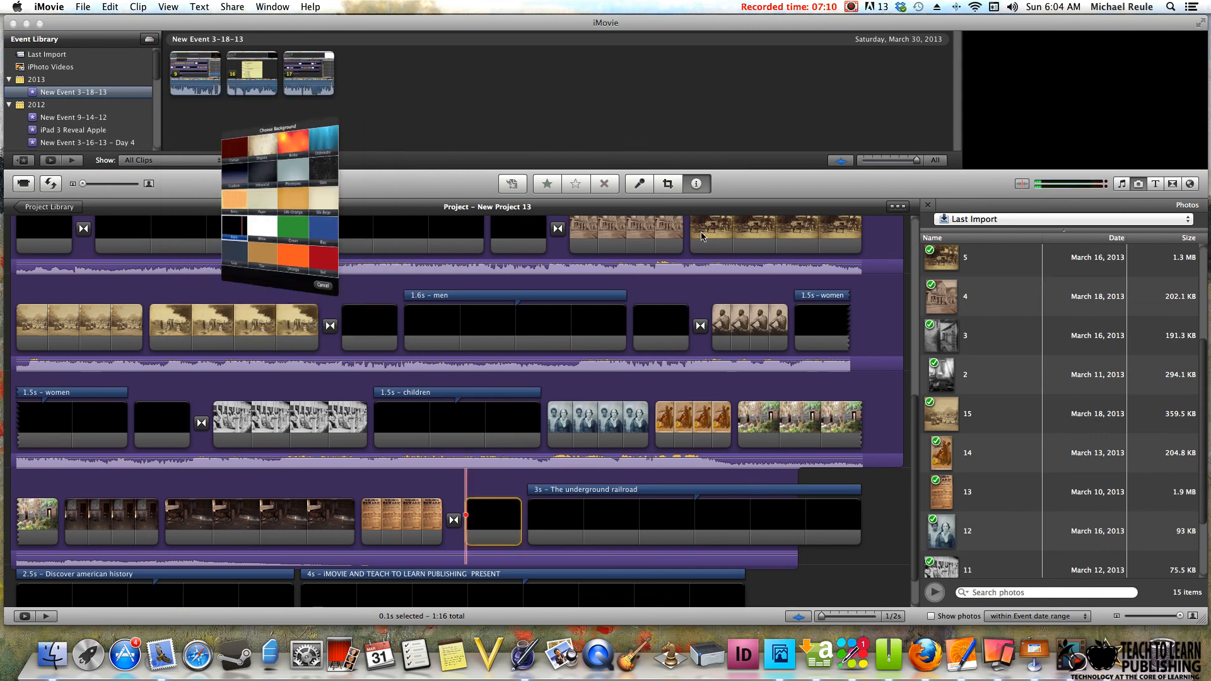
pyautogui.moveTo(915, 410); pyautogui.dragTo(898, 436)
pyautogui.moveTo(903, 369); pyautogui.dragTo(906, 225)
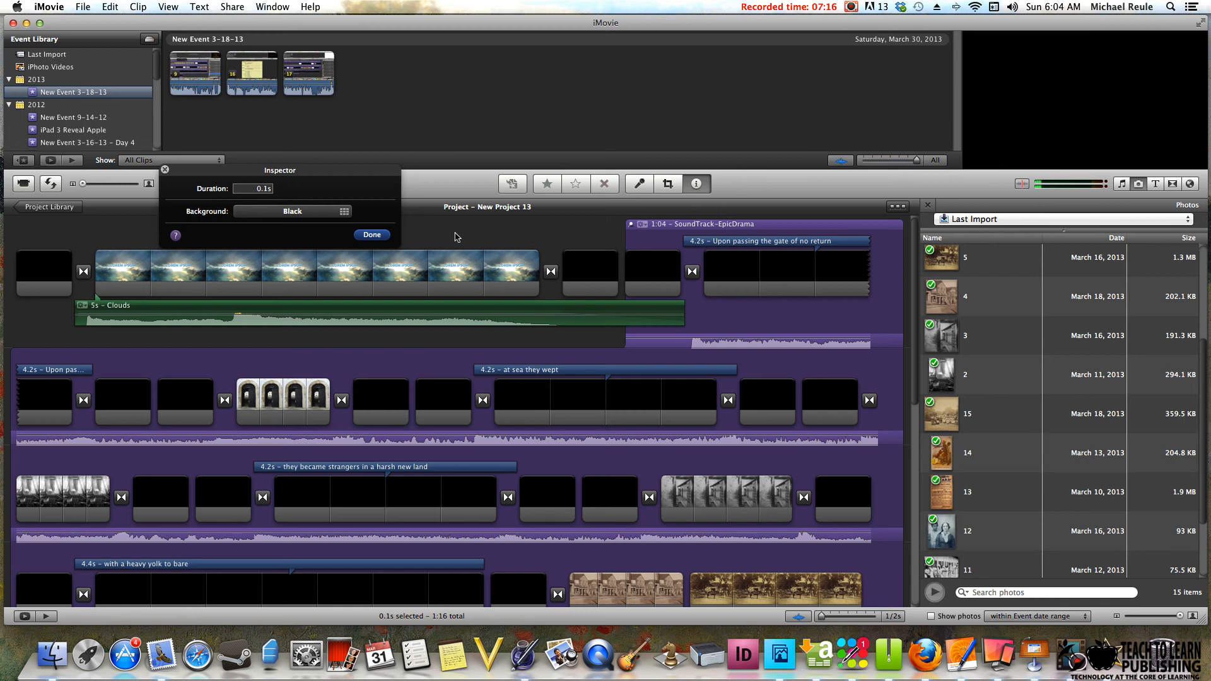
pyautogui.click(372, 235)
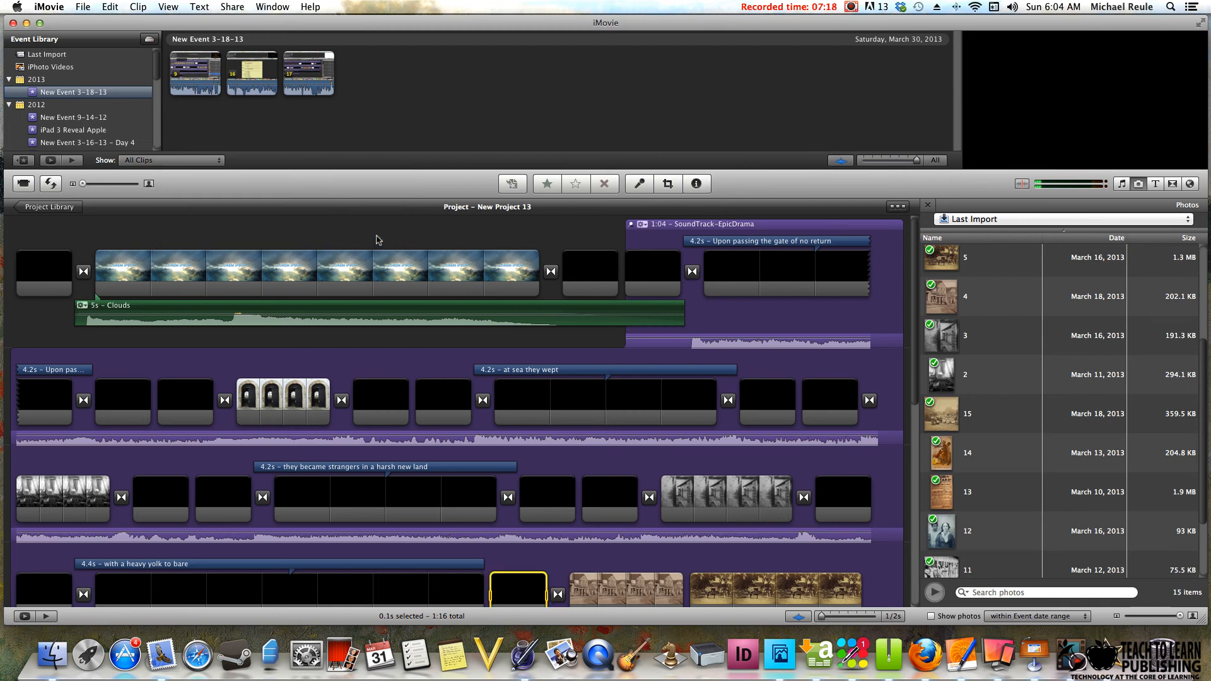
# Show the music library and attach the song Go Down Moses to the timeline from the start of the project
pyautogui.moveTo(1203, 364); pyautogui.dragTo(1203, 226)
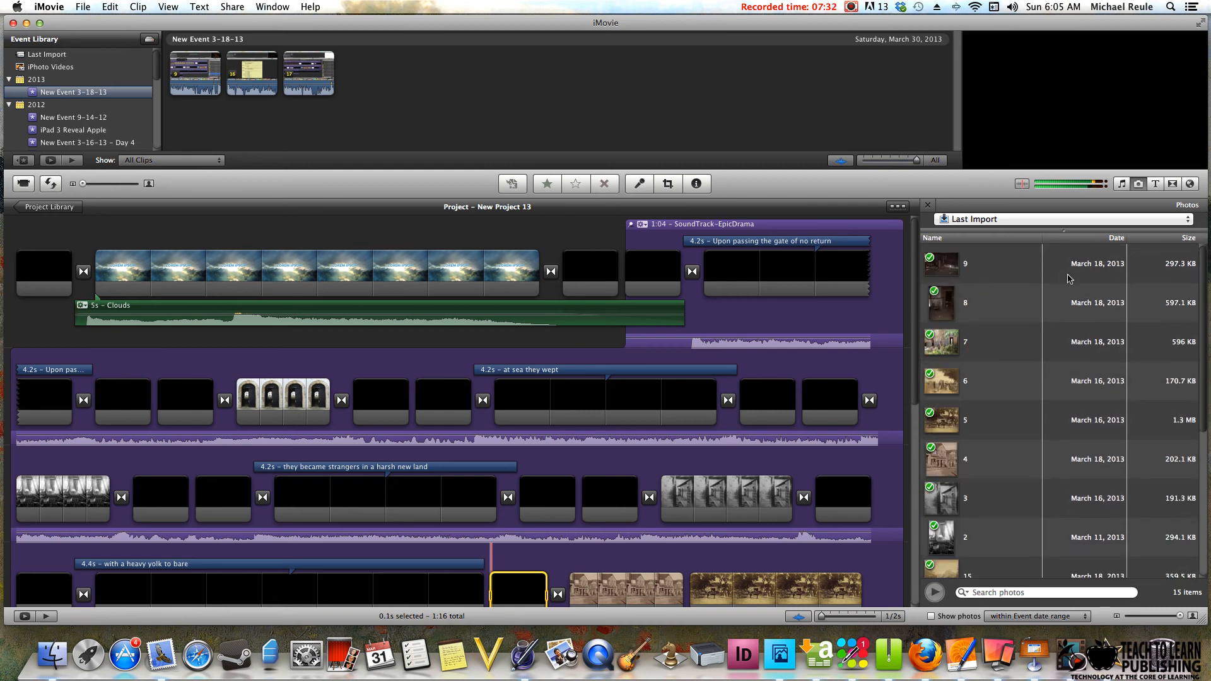
pyautogui.click(1120, 184)
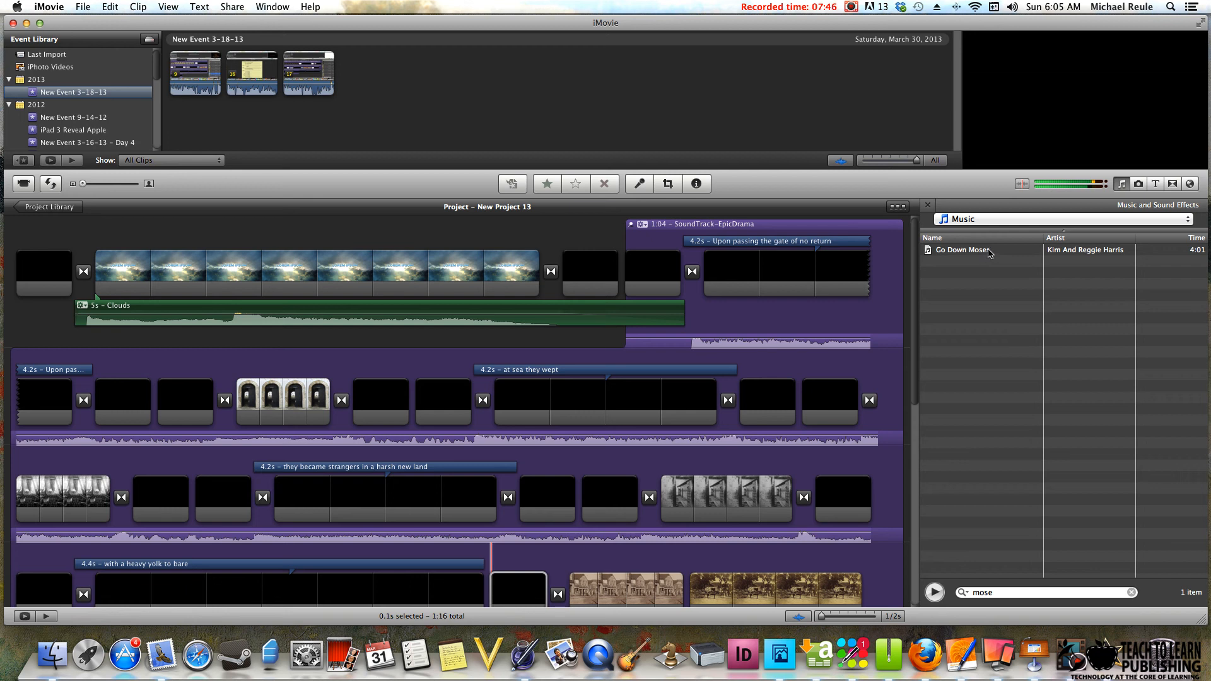
pyautogui.moveTo(988, 253); pyautogui.dragTo(19, 232)
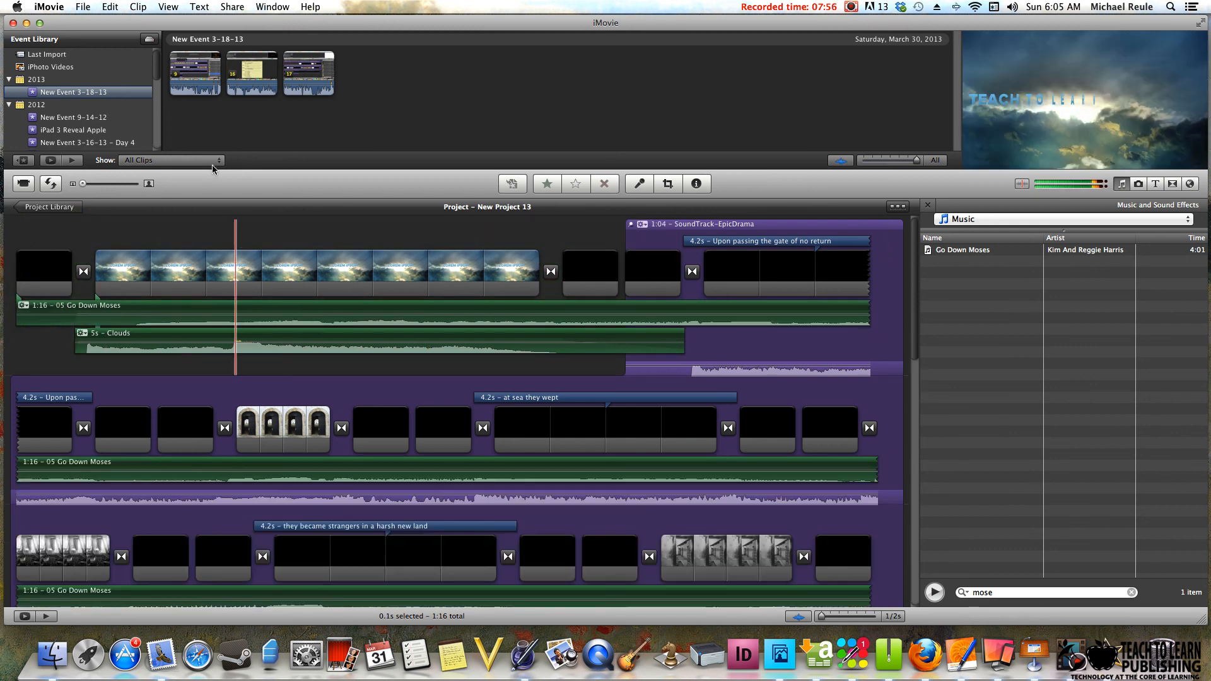
# Undo the song's attachment to the clips and add Go Down Moses as background music ahead of the SoundTrack-EpicDrama section
pyautogui.click(111, 7)
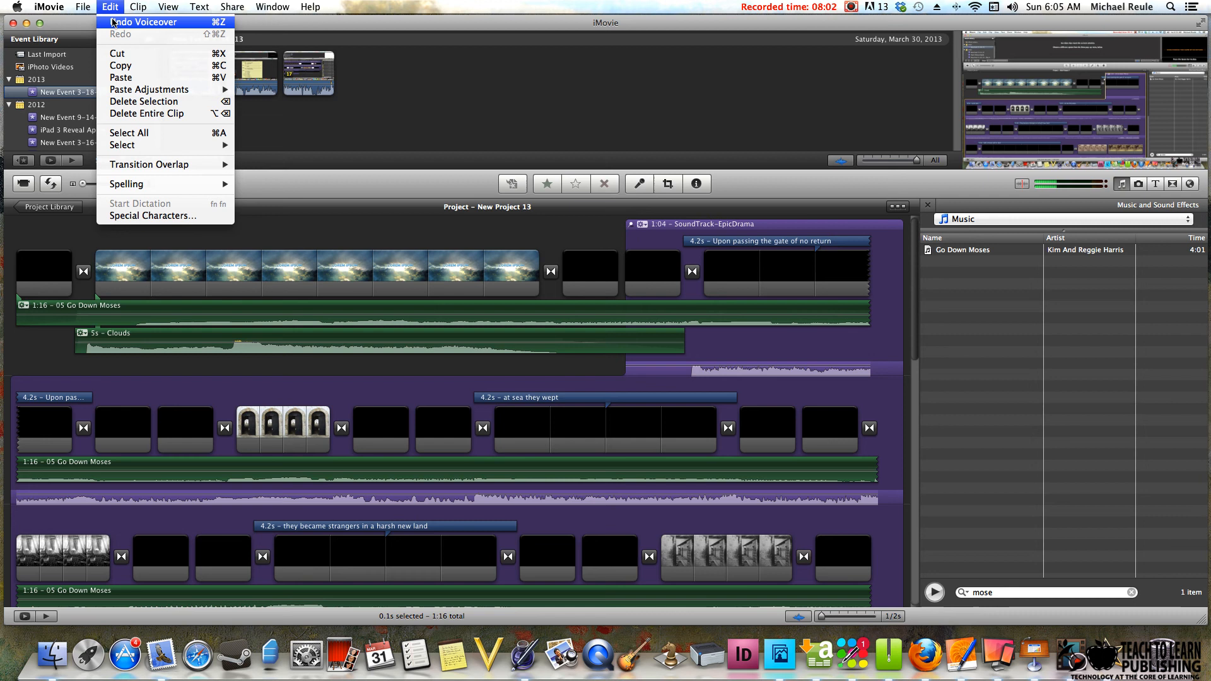
pyautogui.click(112, 22)
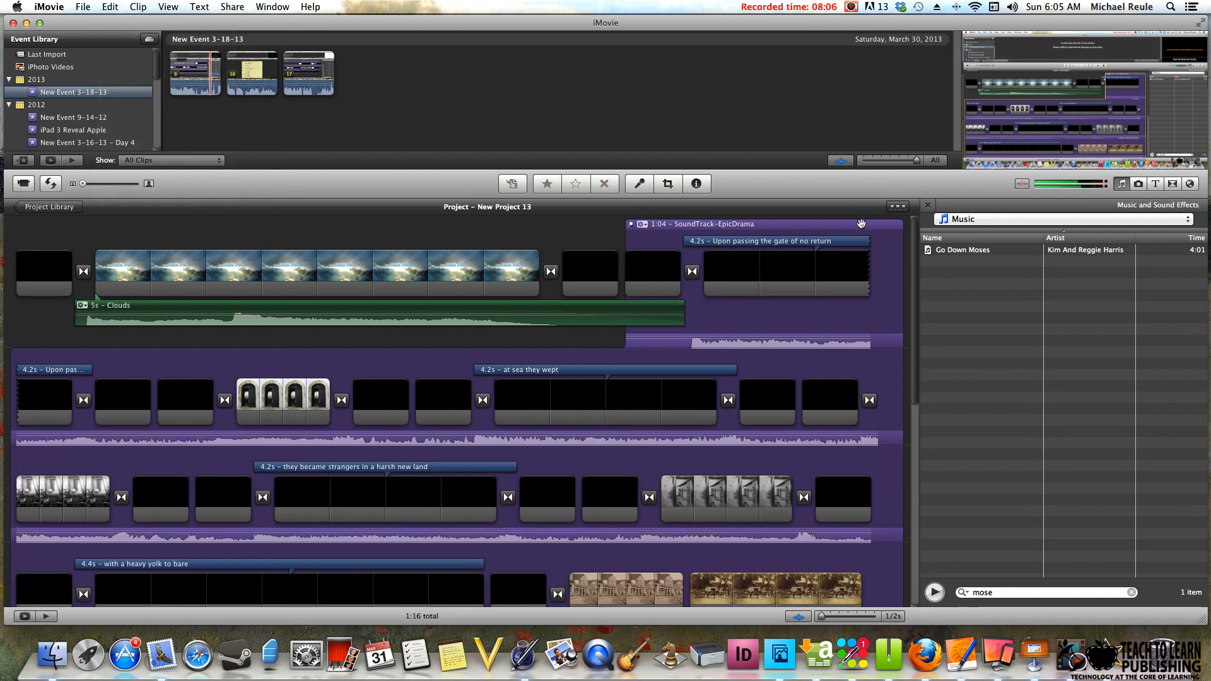
pyautogui.moveTo(984, 254); pyautogui.dragTo(690, 245)
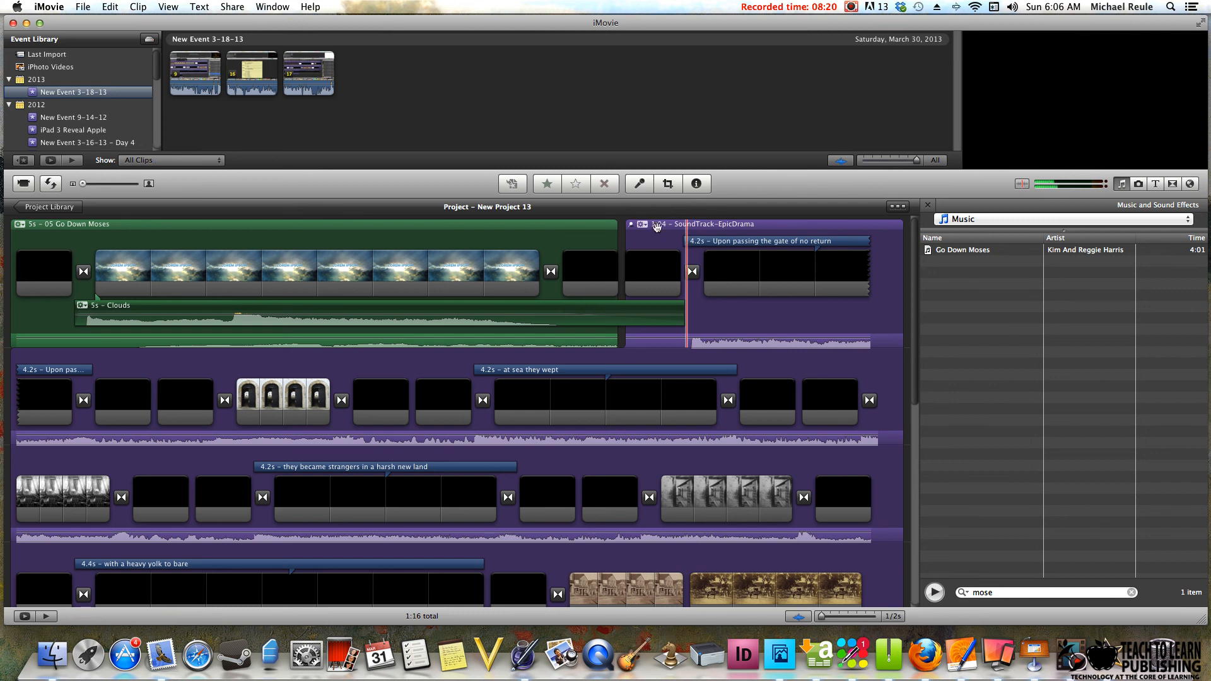
pyautogui.click(614, 229)
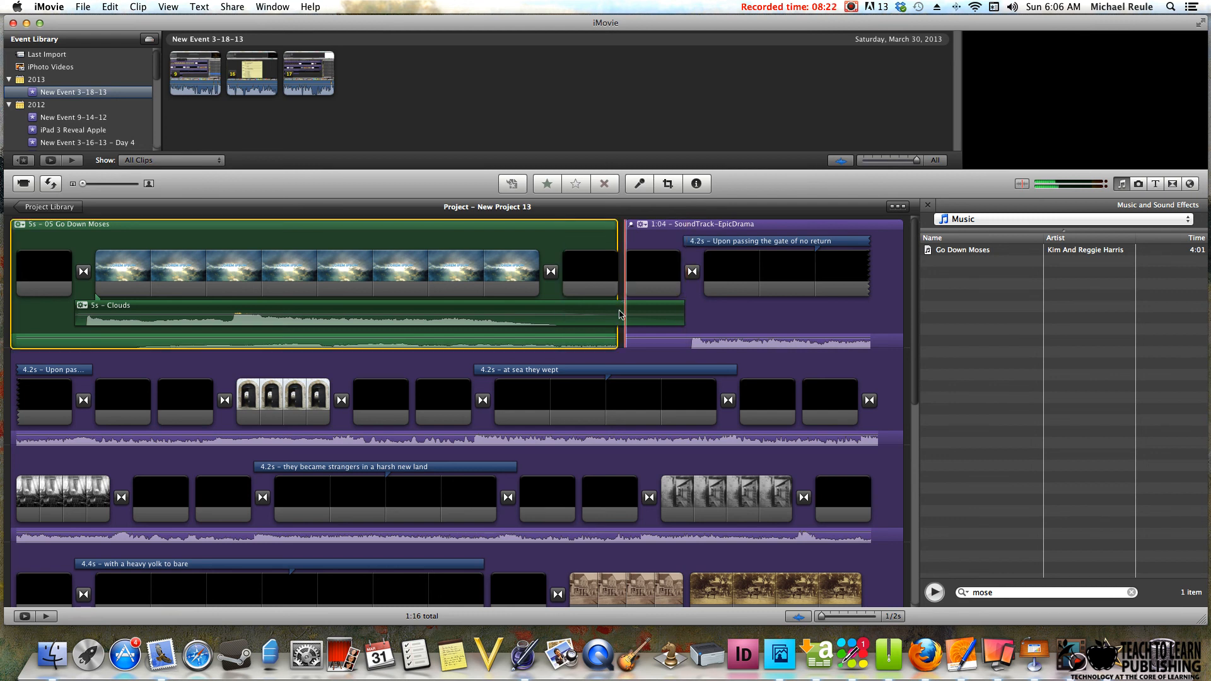
pyautogui.moveTo(617, 332); pyautogui.dragTo(618, 339)
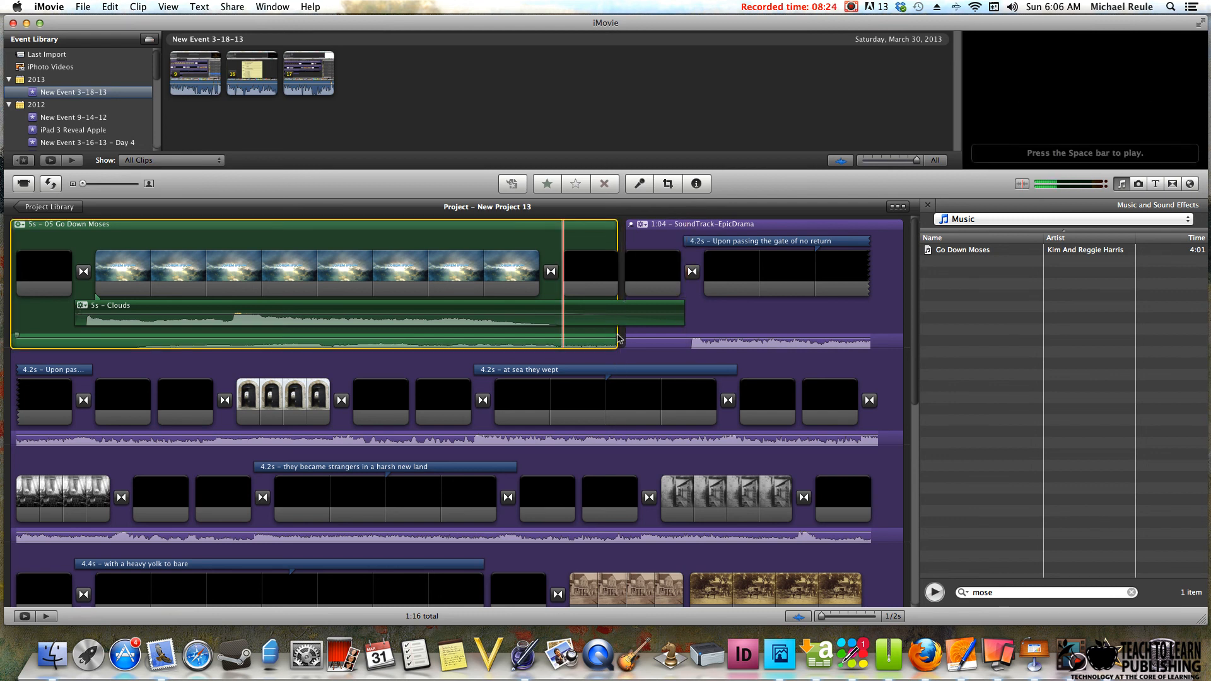
# Undo the last music addition and replace the SoundTrack-EpicDrama section with Go Down Moses as background music for the whole project
pyautogui.click(623, 340)
pyautogui.click(110, 5)
pyautogui.click(108, 22)
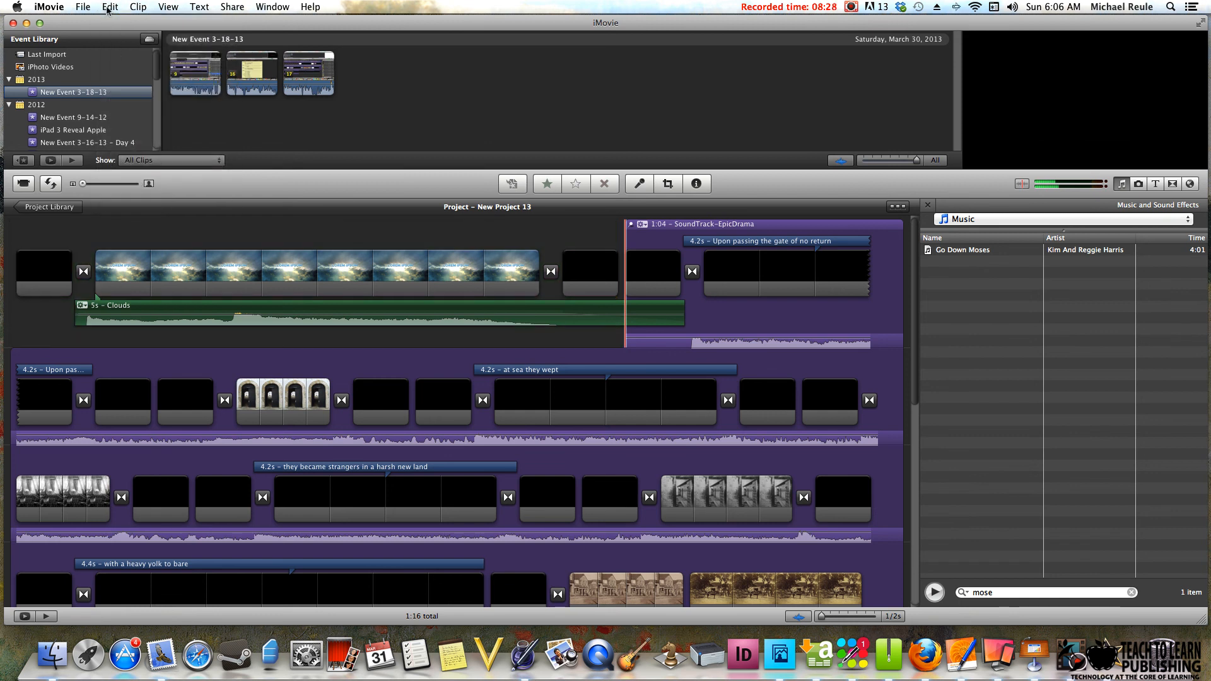
pyautogui.press('space')
pyautogui.moveTo(960, 252); pyautogui.dragTo(640, 231)
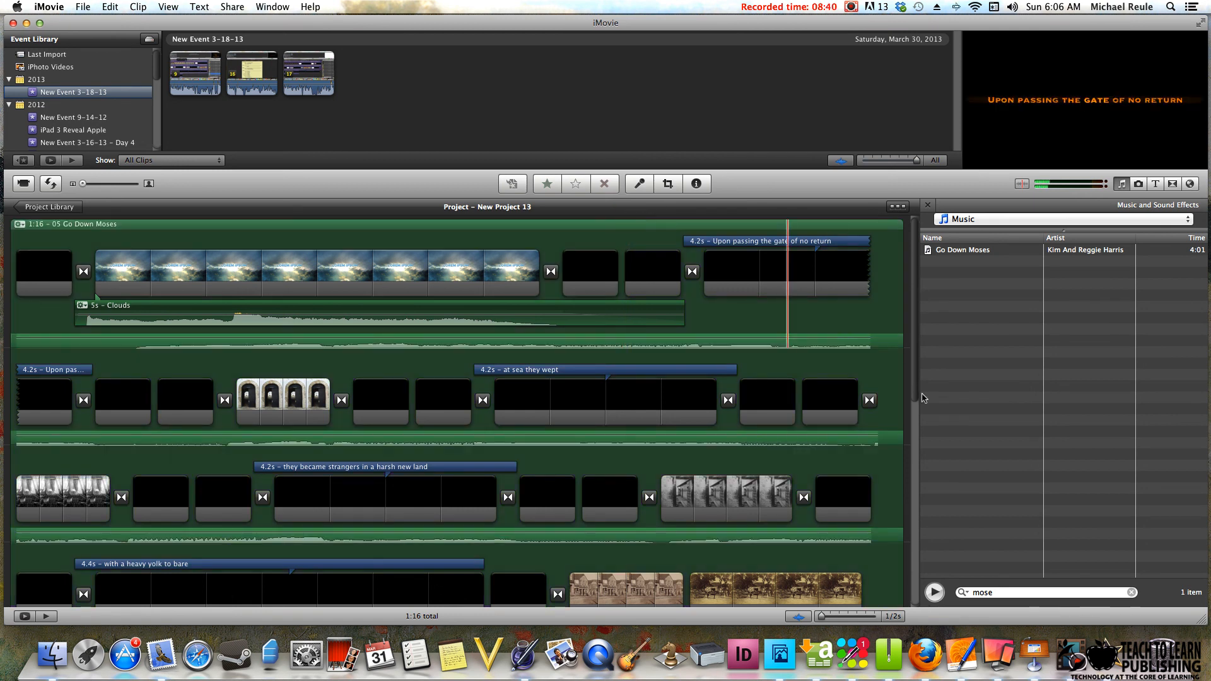
# Play the opening of the project from the start to check how Go Down Moses sounds with the Clouds audio
pyautogui.moveTo(914, 361); pyautogui.dragTo(917, 328)
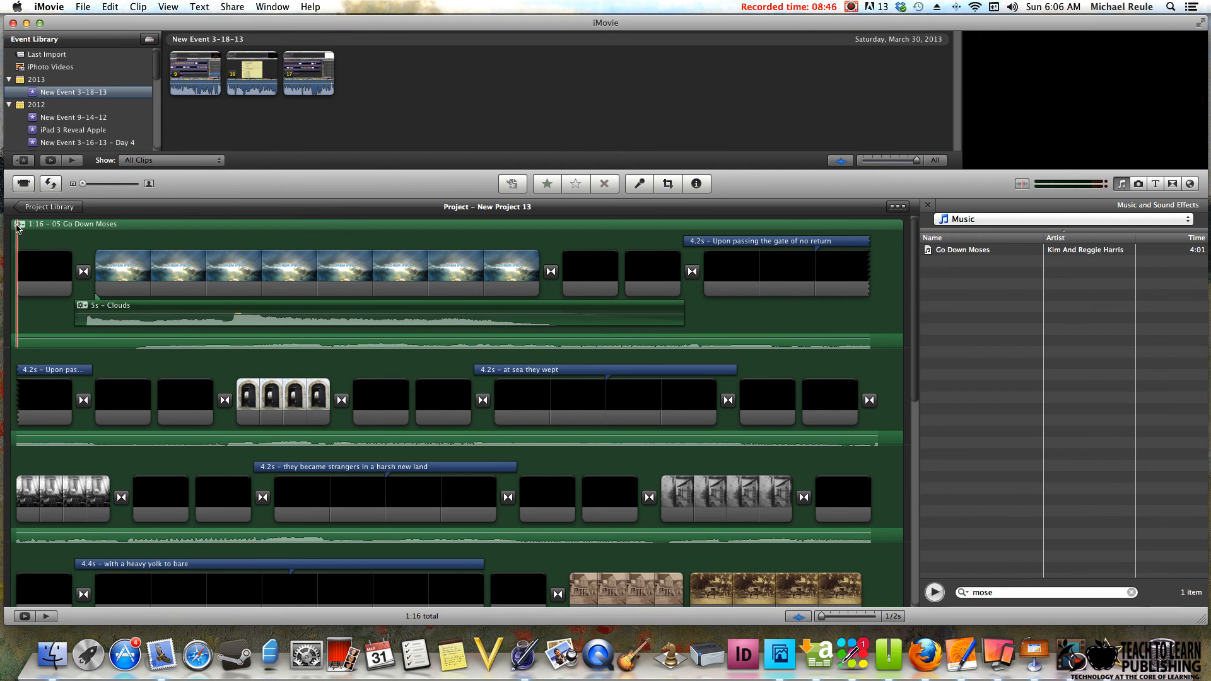
pyautogui.press('space')
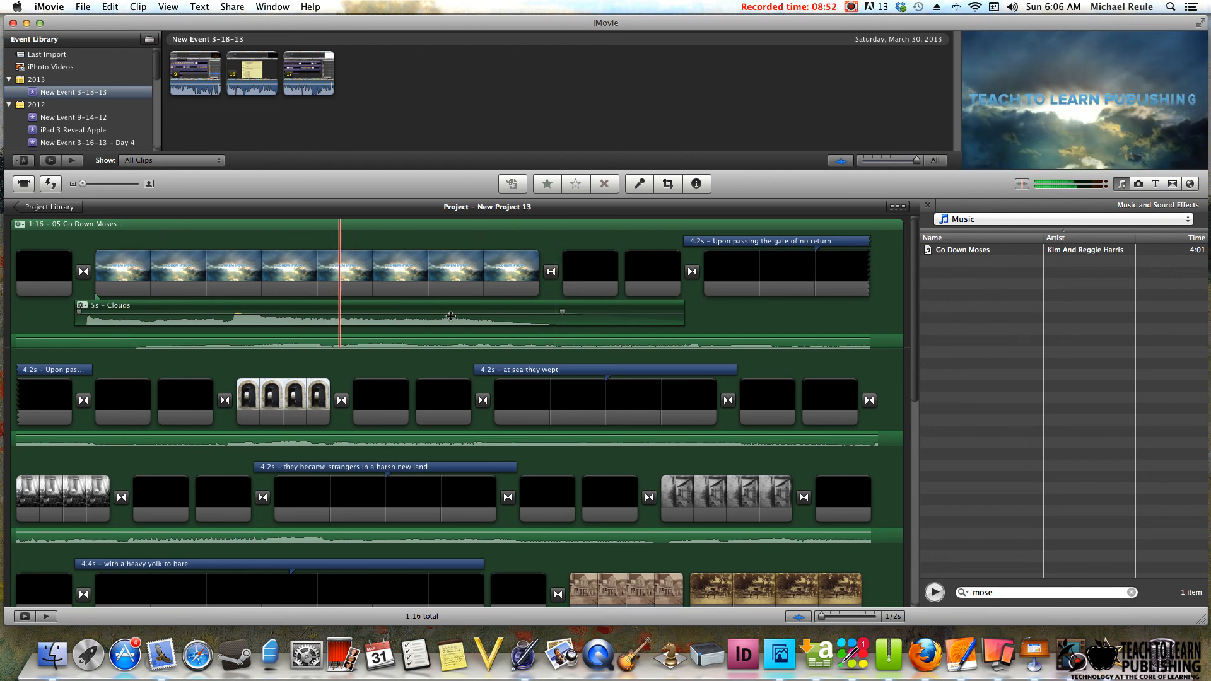
pyautogui.click(15, 227)
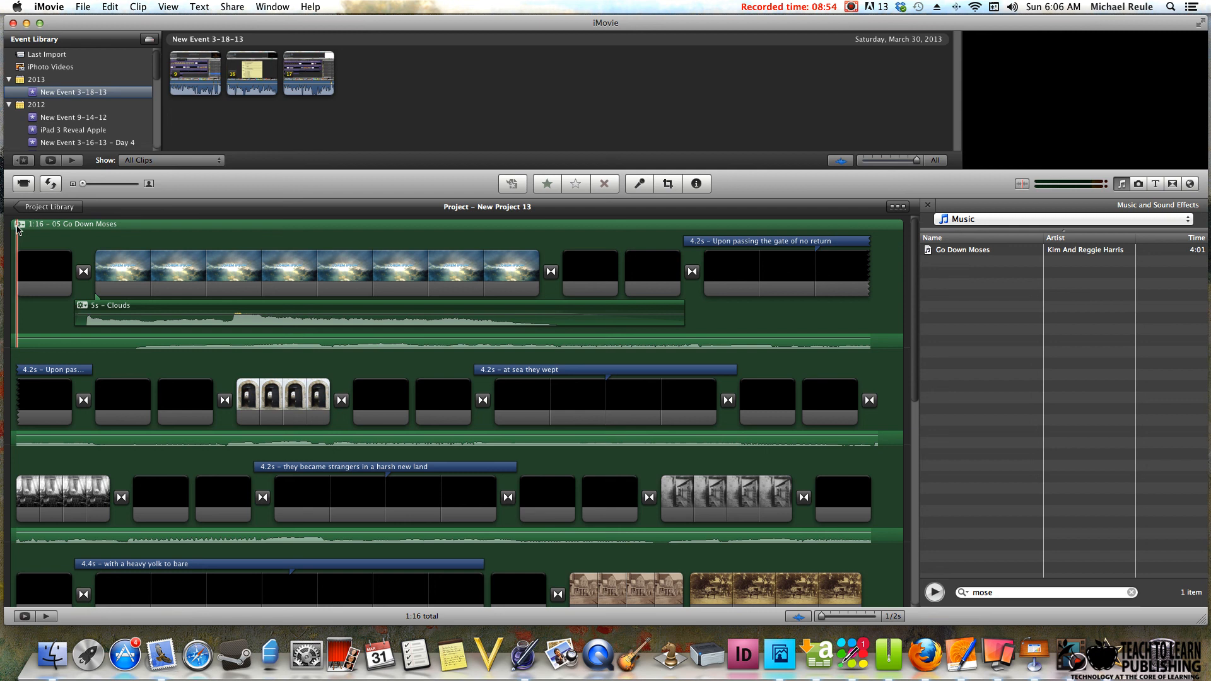
# Move the Go Down Moses background music to start at the "Upon passing the gate of no return" title, and play the project
pyautogui.click(208, 225)
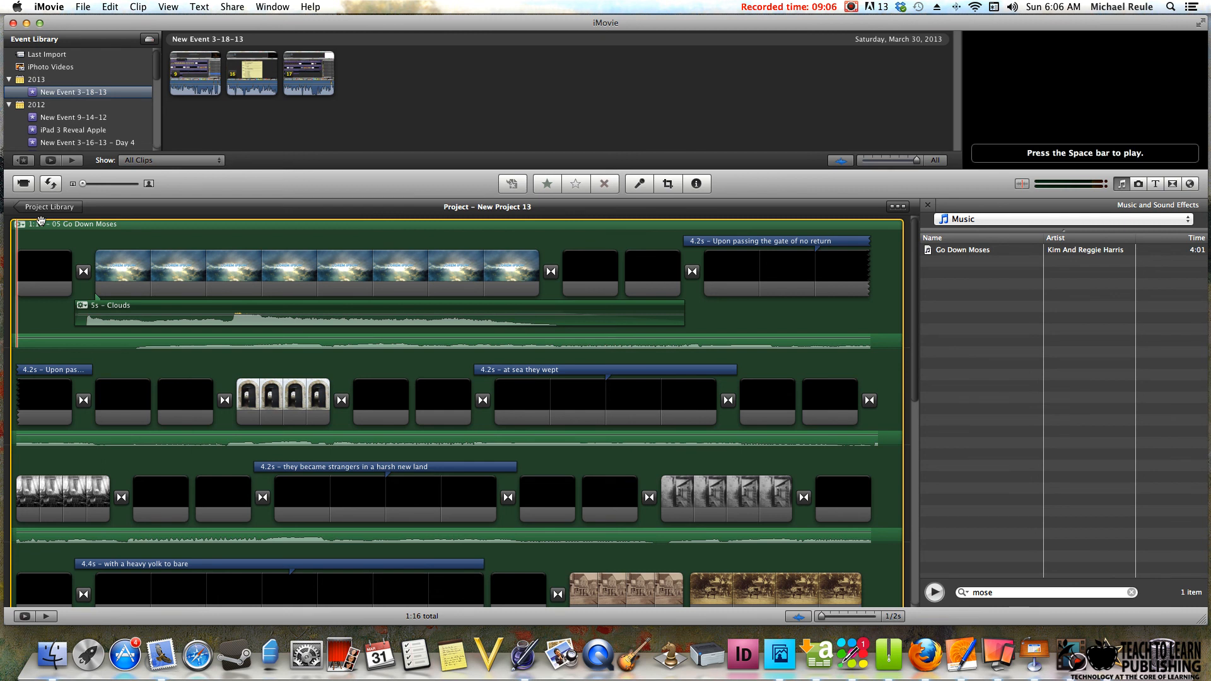
pyautogui.moveTo(44, 220); pyautogui.dragTo(714, 230)
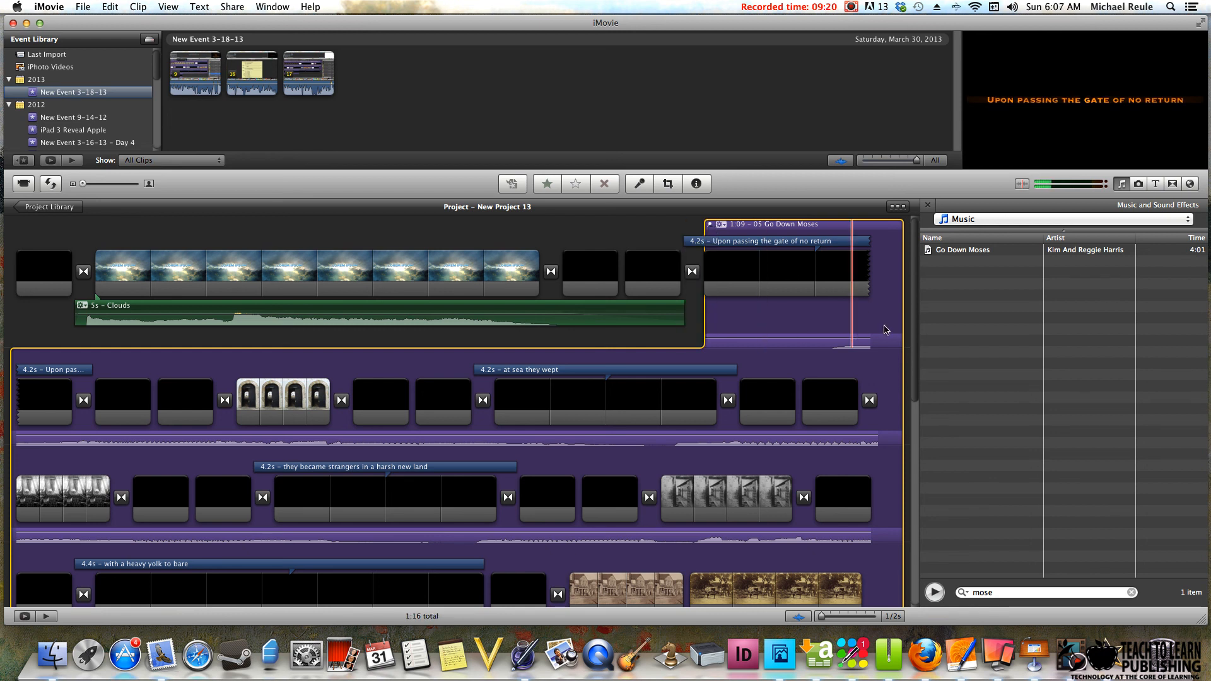
pyautogui.moveTo(915, 316); pyautogui.dragTo(922, 221)
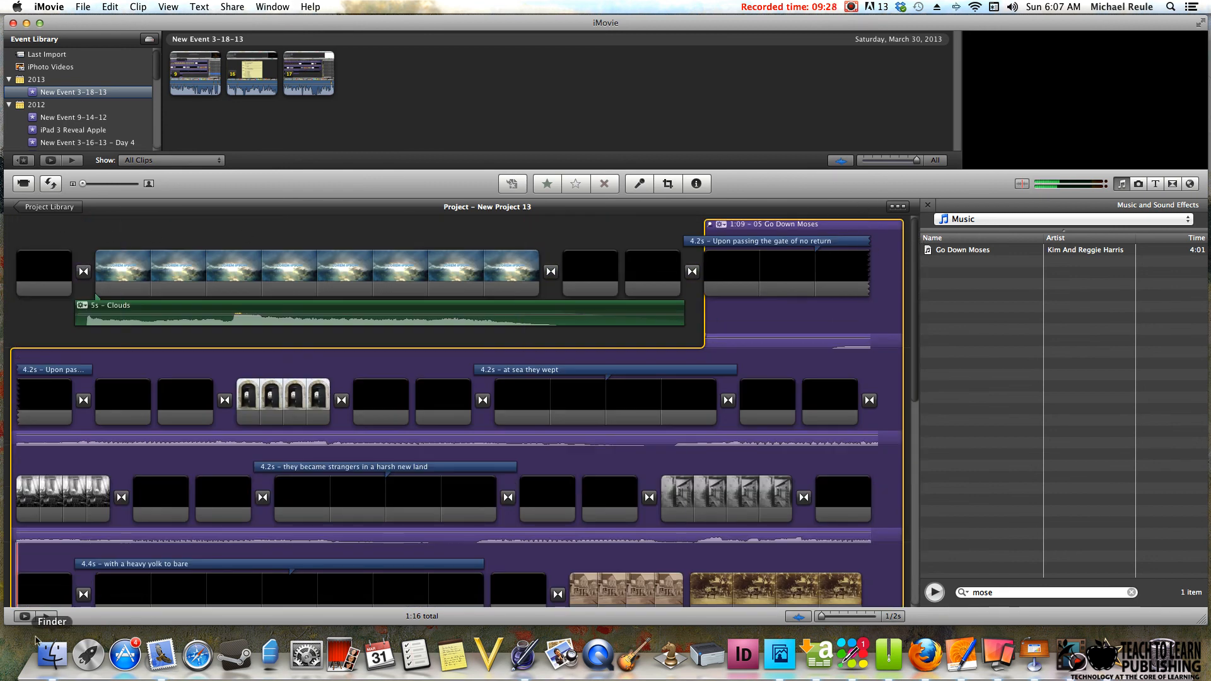
pyautogui.click(46, 617)
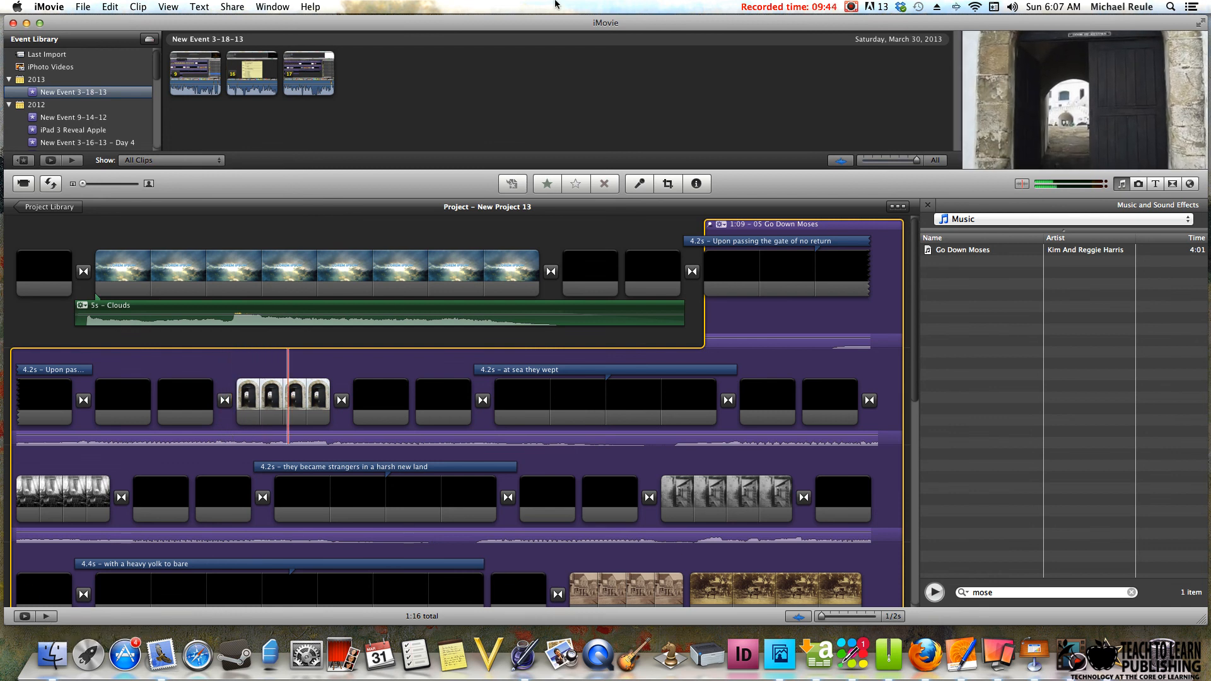
pyautogui.click(851, 7)
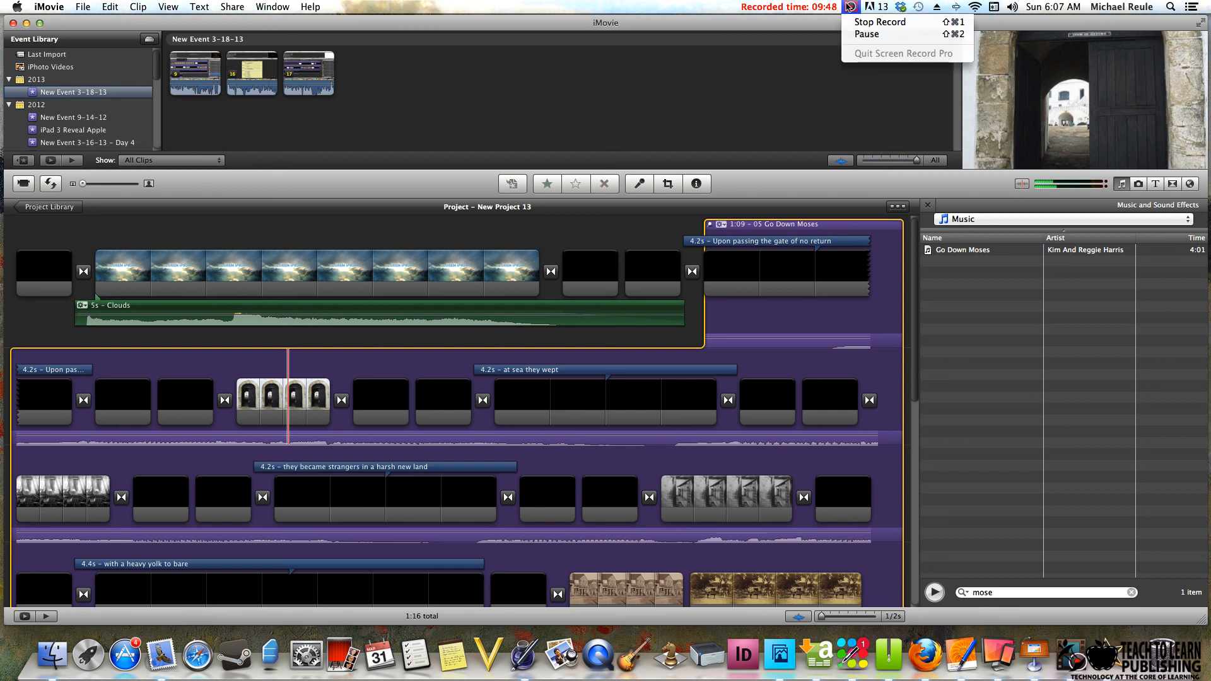